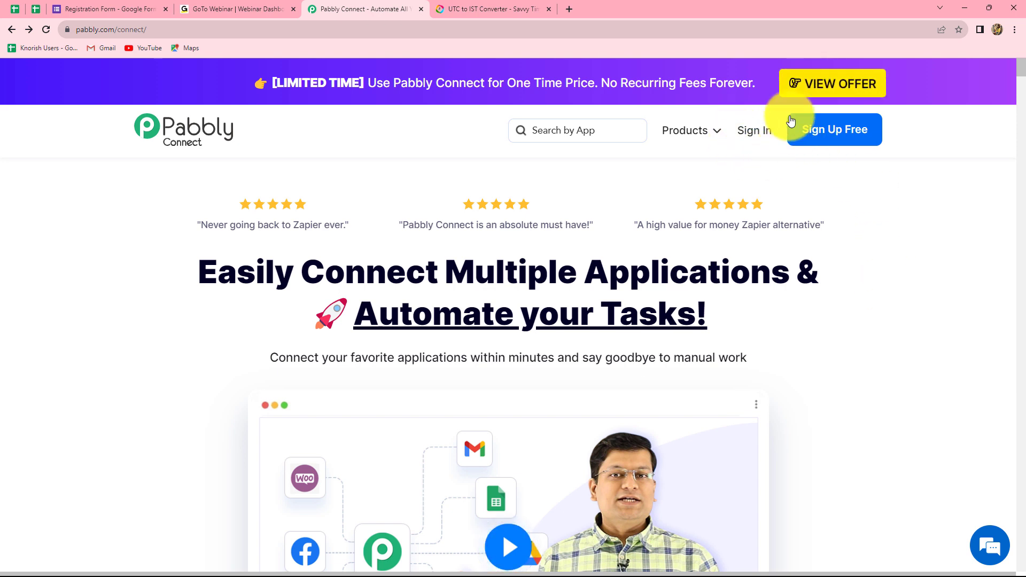
Step: Sign in, launch Pabbly Connect, and list the 239 workflows in the Test Integrations folder
click(753, 133)
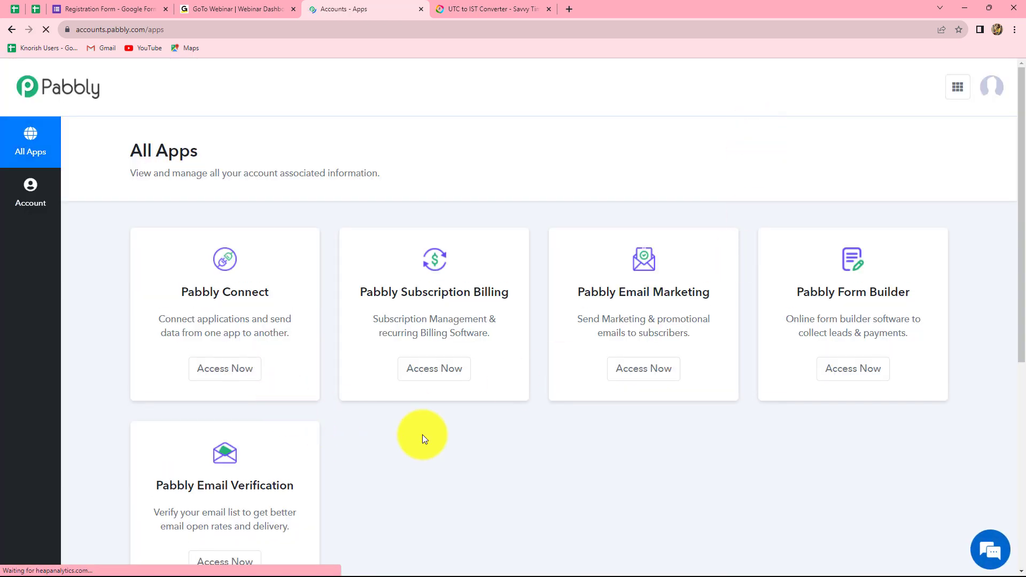
scroll(482, 450, down, 1)
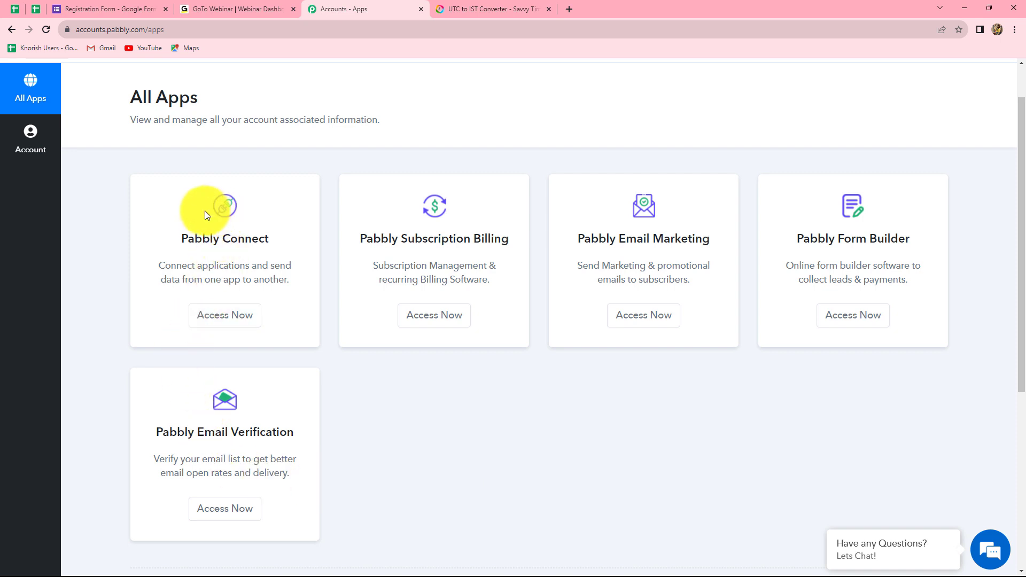
click(207, 323)
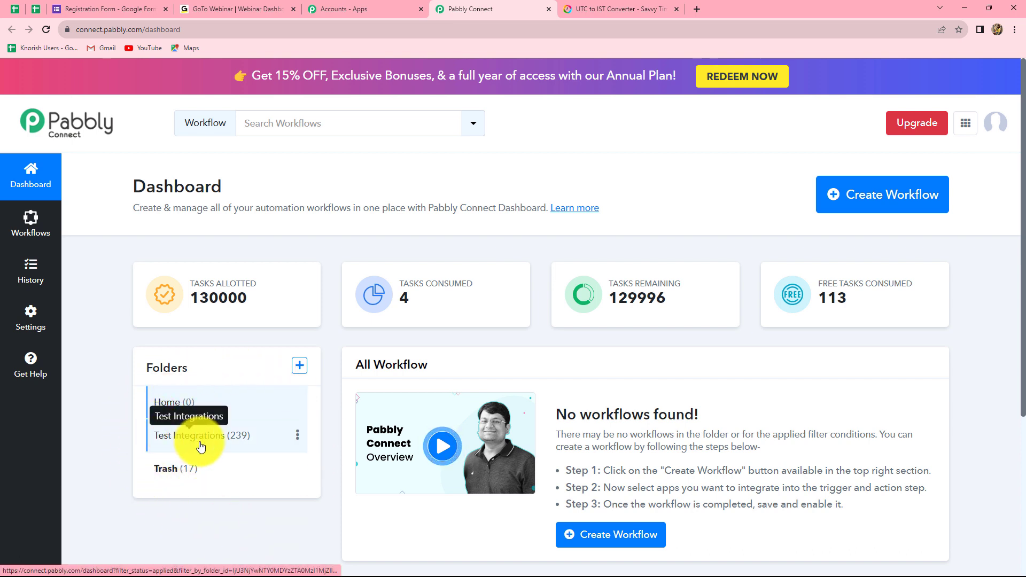
click(175, 435)
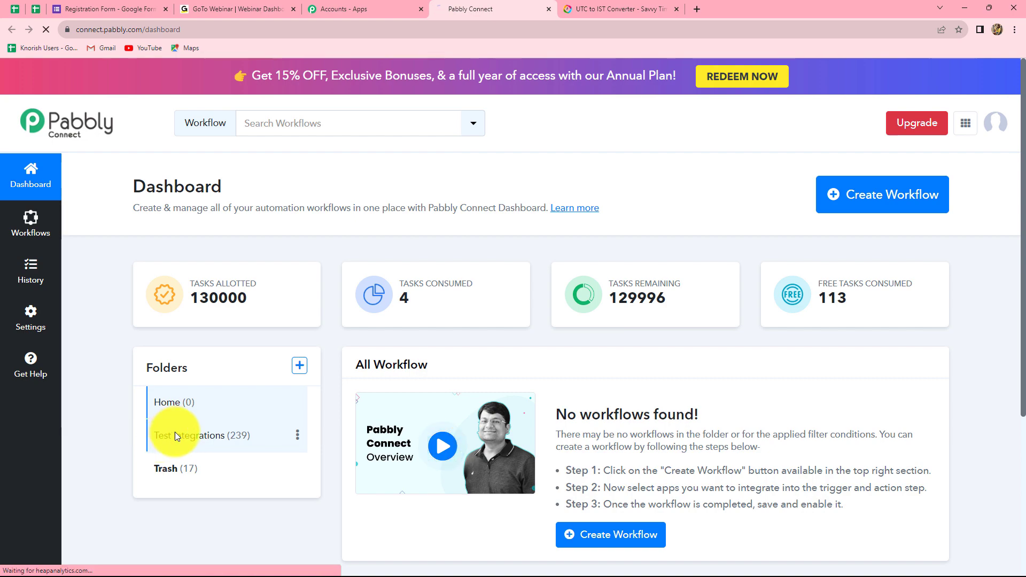
scroll(488, 497, down, 1)
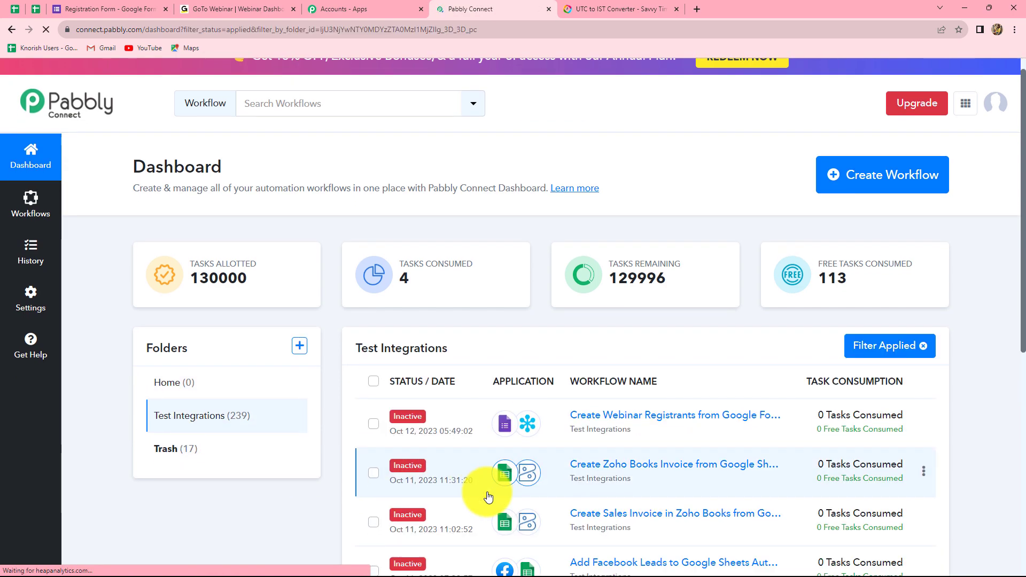
scroll(488, 497, down, 7)
scroll(488, 498, up, 7)
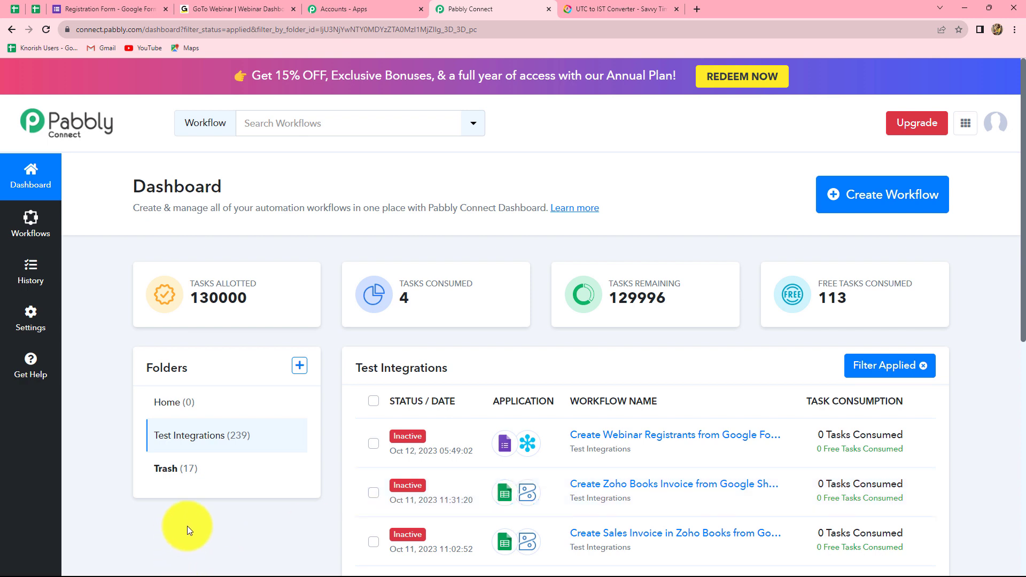
Step: Create a workflow with the pasted Google Forms-to-webinar-registrant name, kept in Test Integrations
click(875, 215)
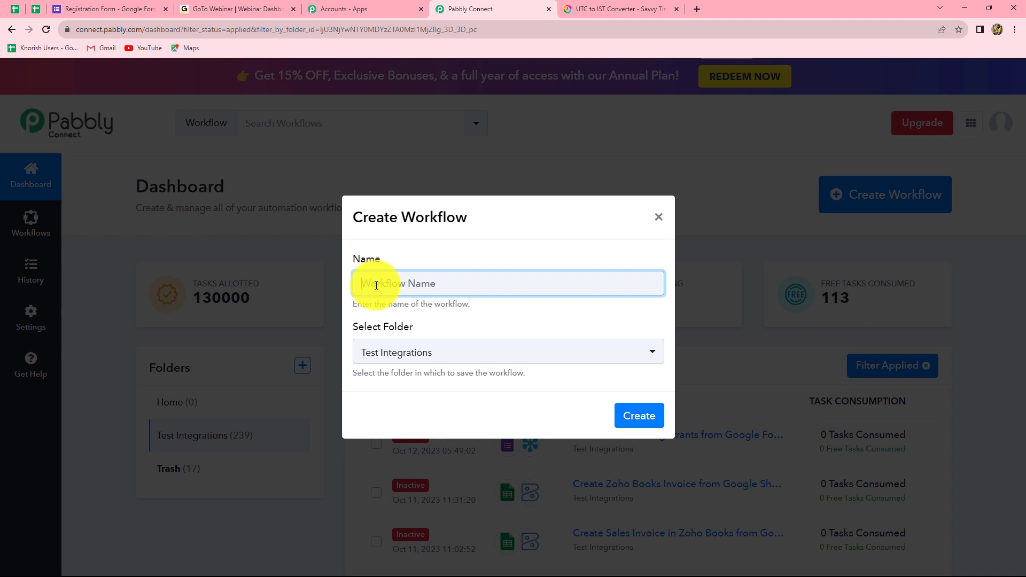
key(ctrl+v)
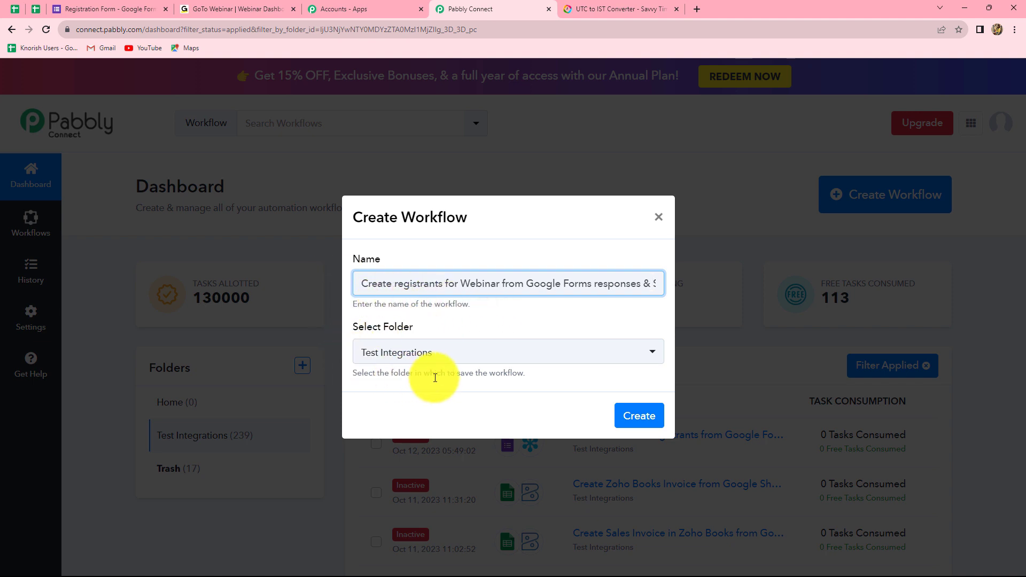
click(458, 360)
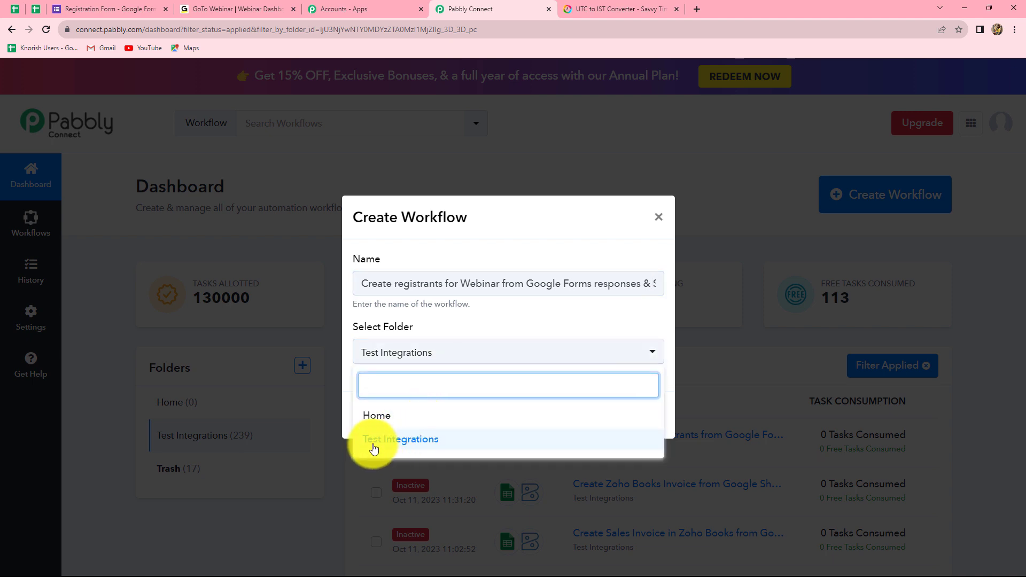
click(395, 439)
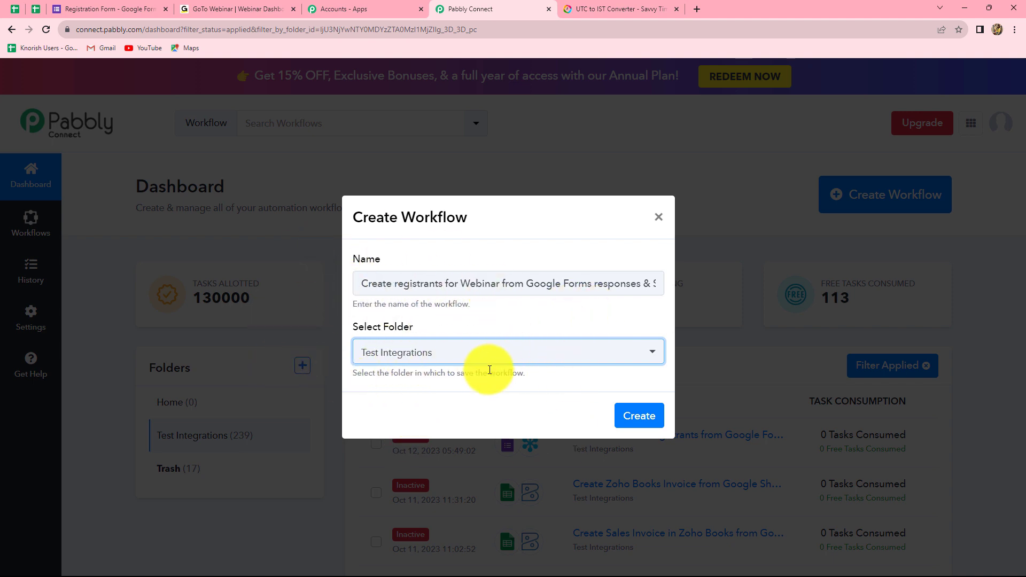
click(645, 422)
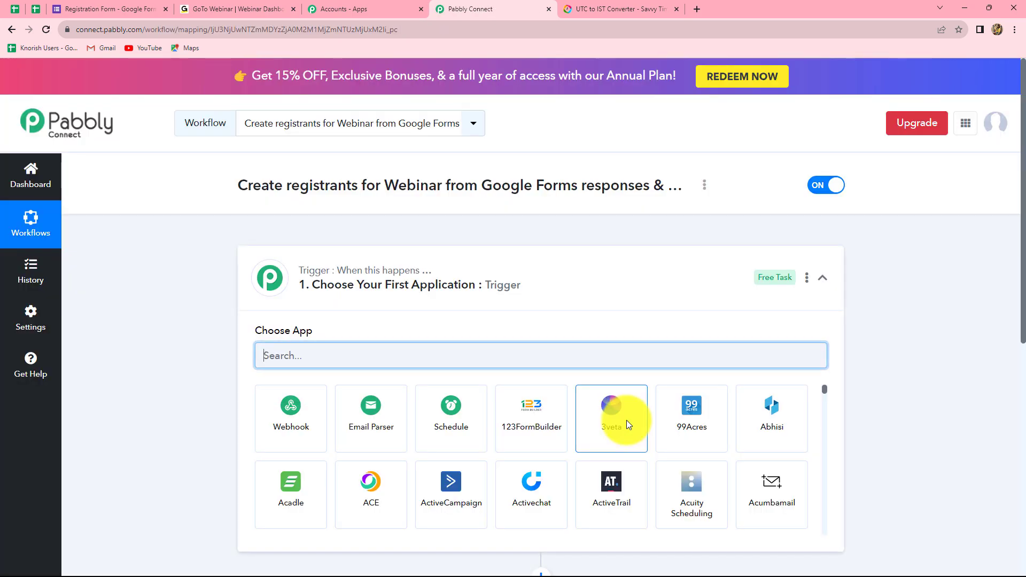
Step: Search 'Goog' in the app picker and select Google Forms as the trigger app
scroll(881, 384, down, 3)
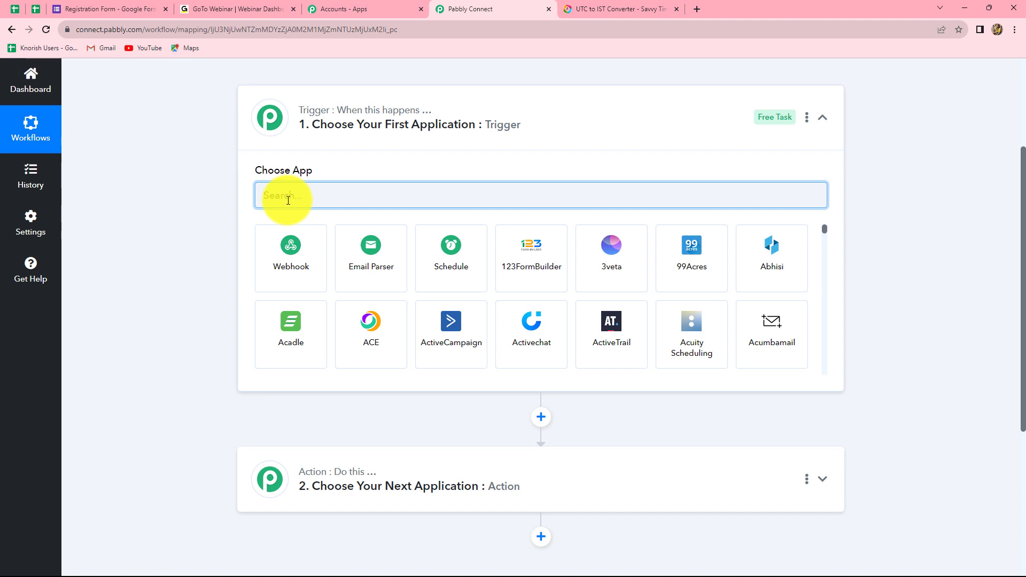
text(Google)
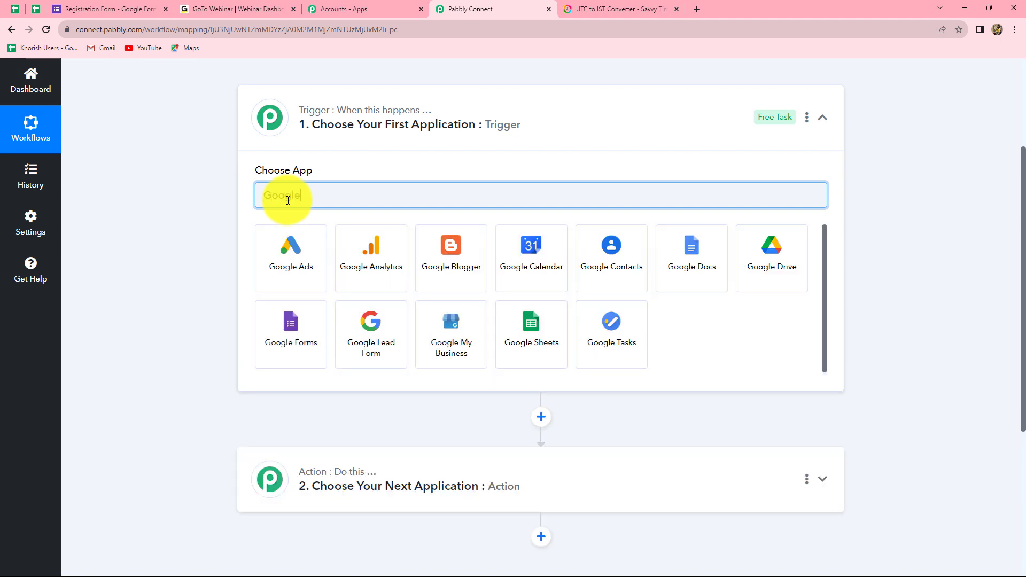
click(290, 314)
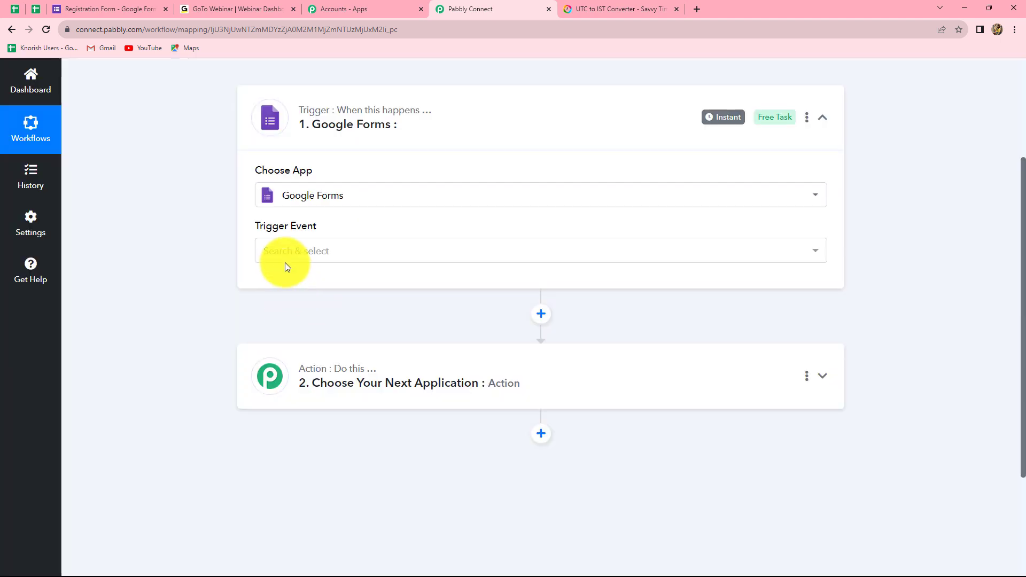
Step: Set the trigger event to New Response Received and copy the webhook URL
click(285, 250)
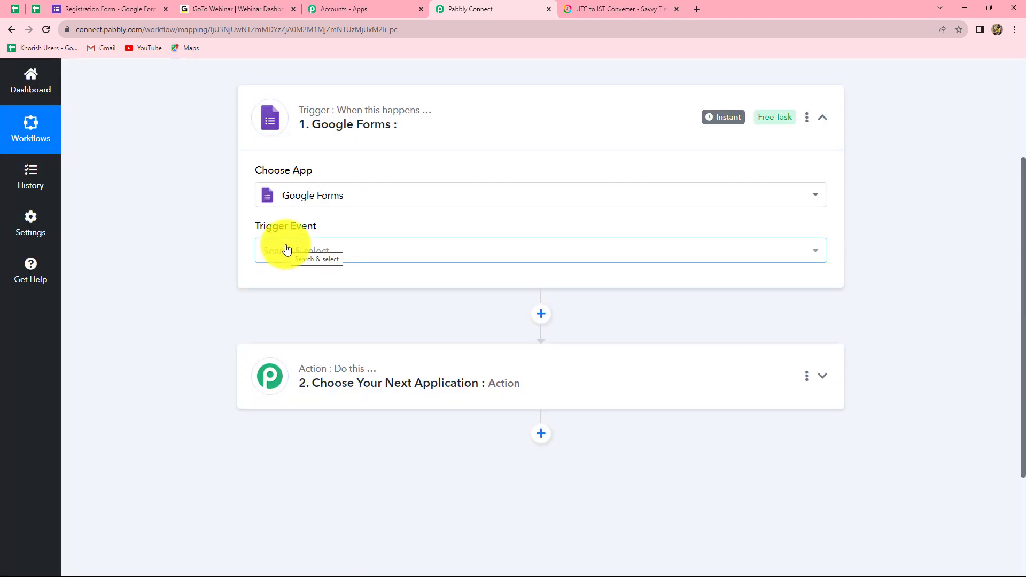
click(287, 250)
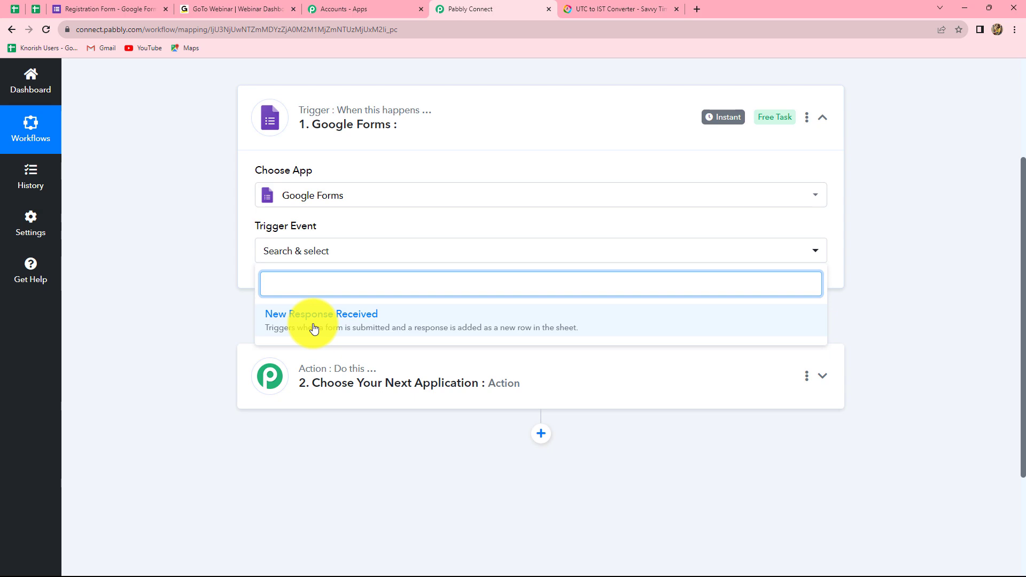
click(314, 320)
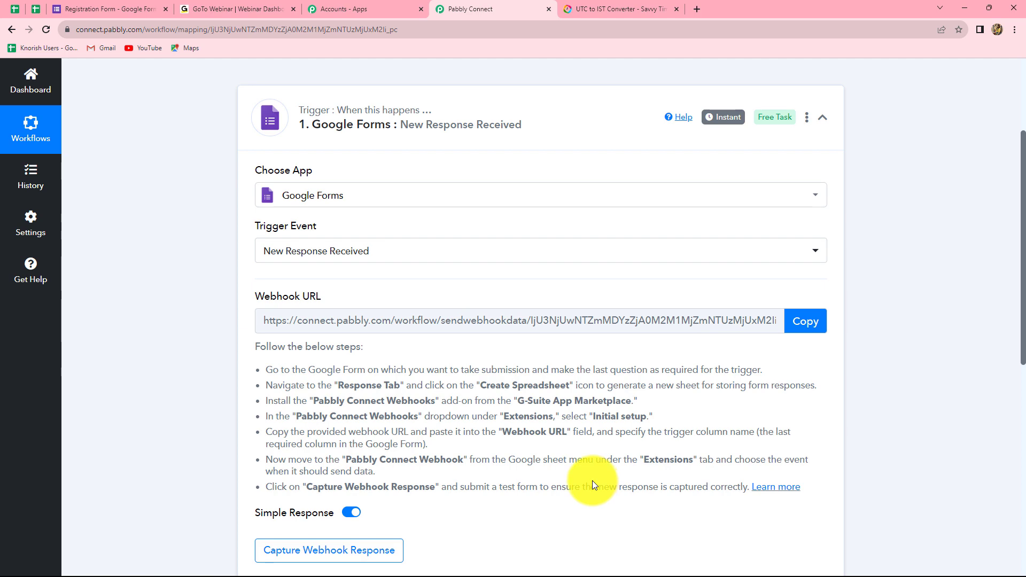
click(800, 322)
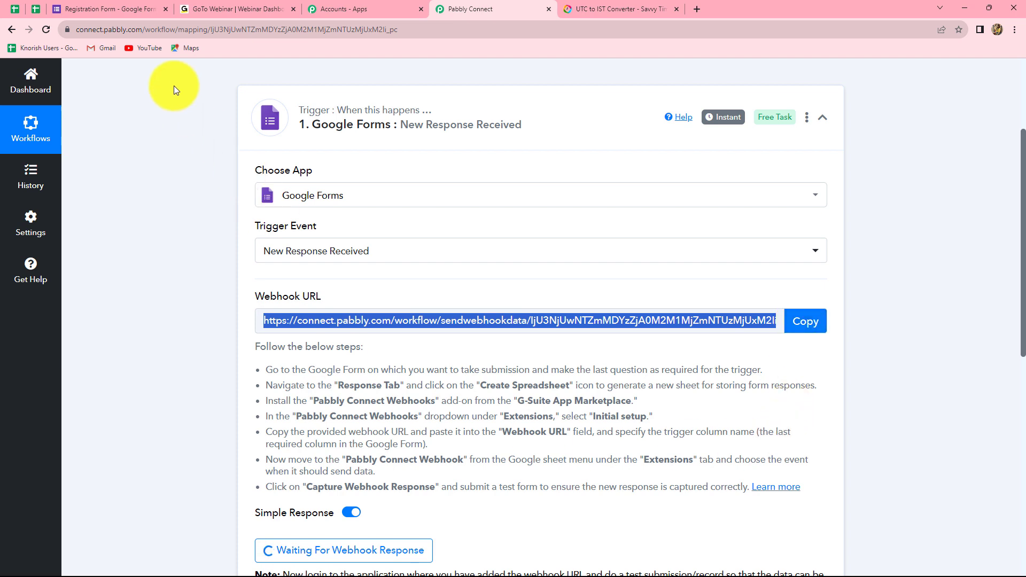
Step: Check the Registration Form's single response, then open its linked response spreadsheet in Sheets
click(120, 12)
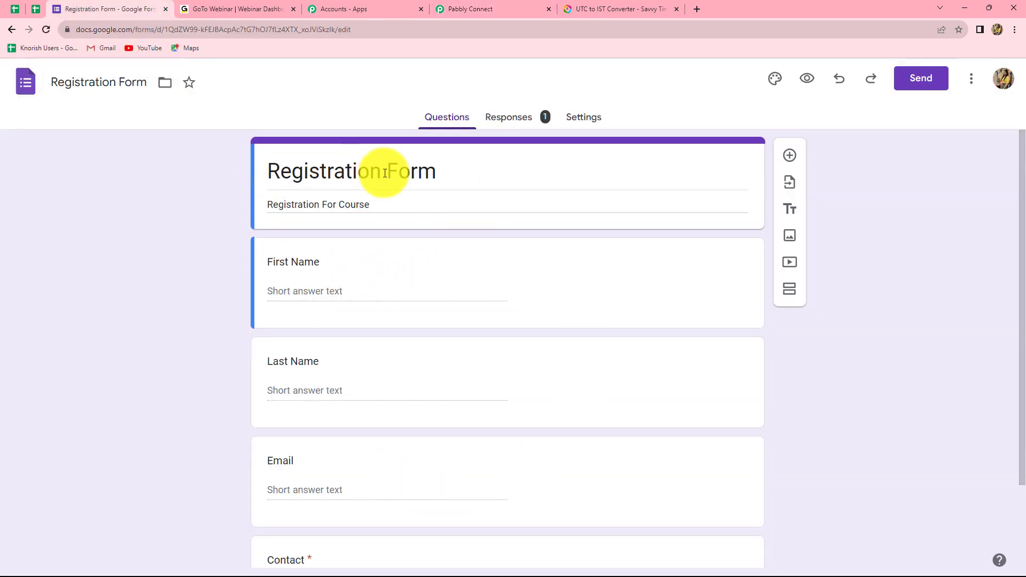
scroll(342, 337, down, 2)
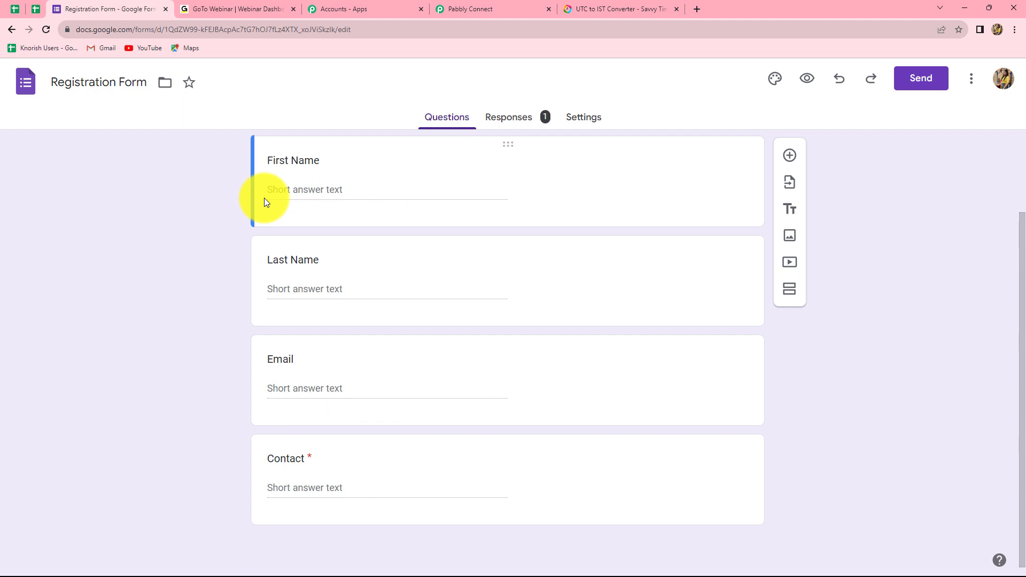
scroll(385, 290, up, 1)
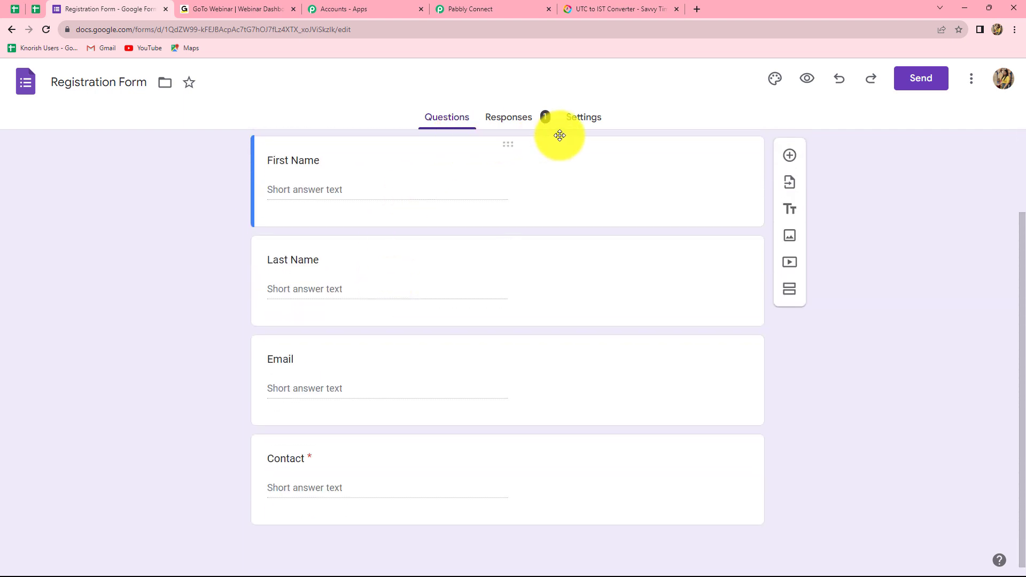
click(514, 122)
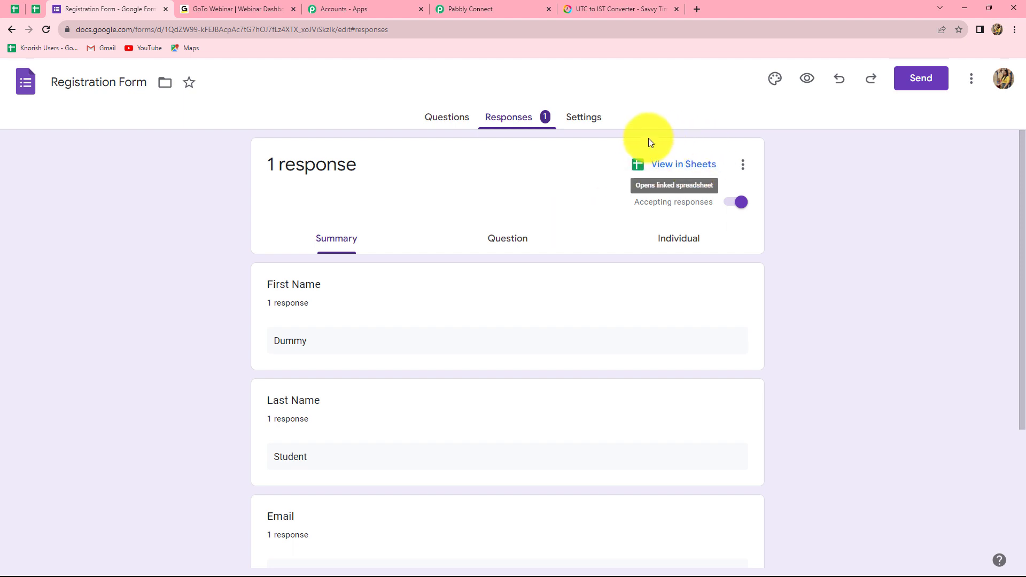
click(689, 167)
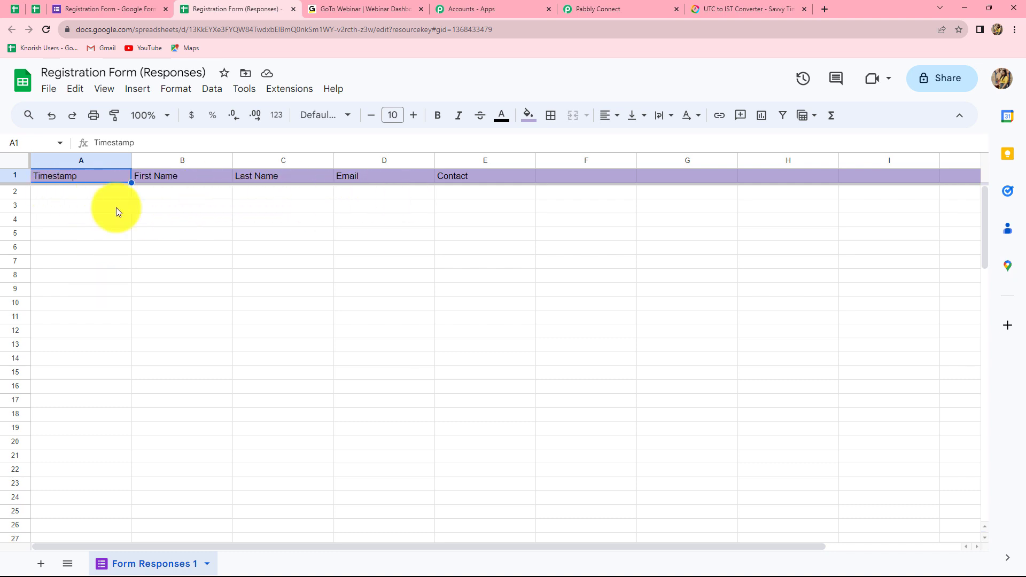
Step: Zoom the empty response sheet to 150%, then return to the Registration Form's Responses tab
click(164, 116)
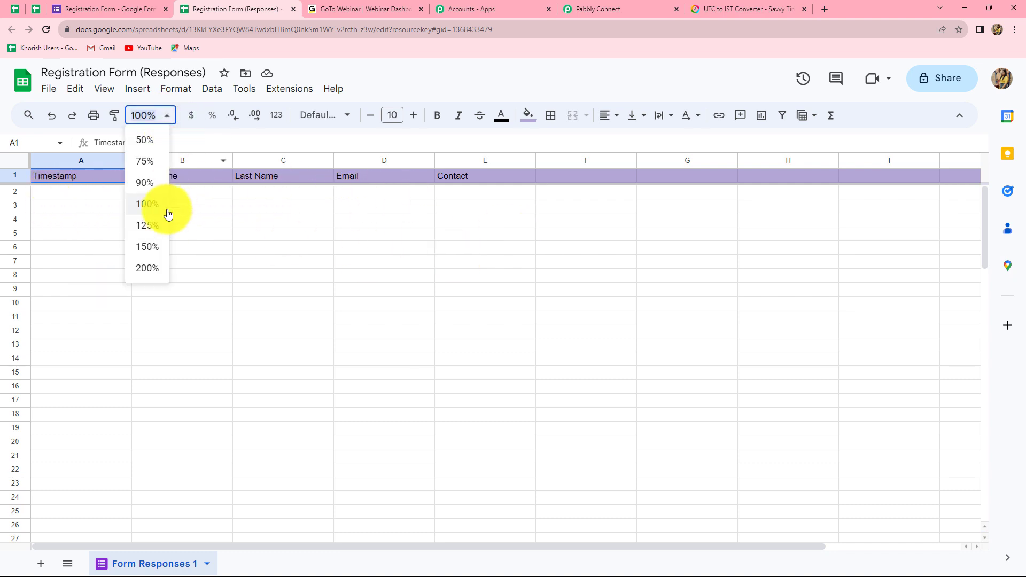
click(147, 246)
click(100, 236)
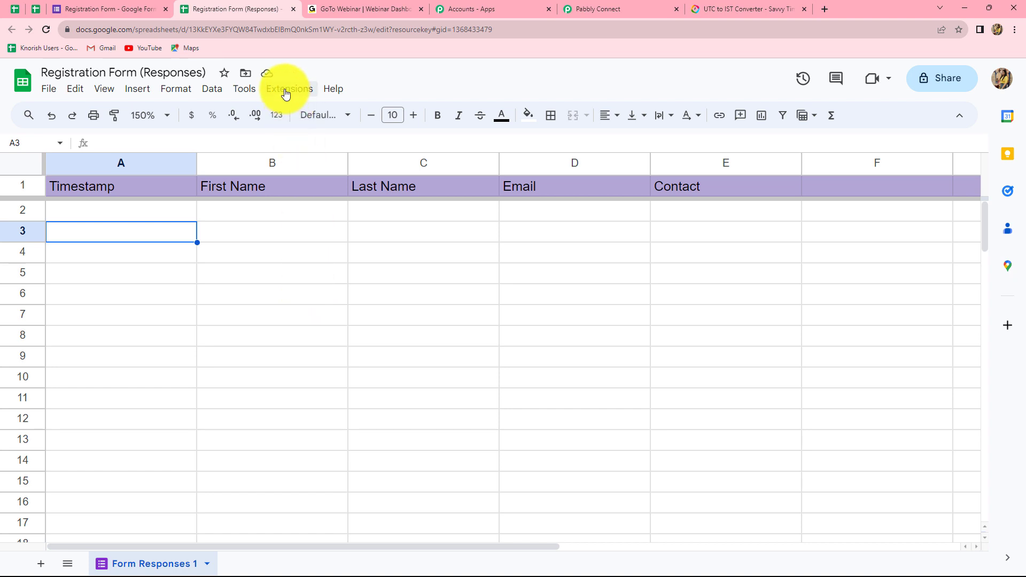
key(Tab)
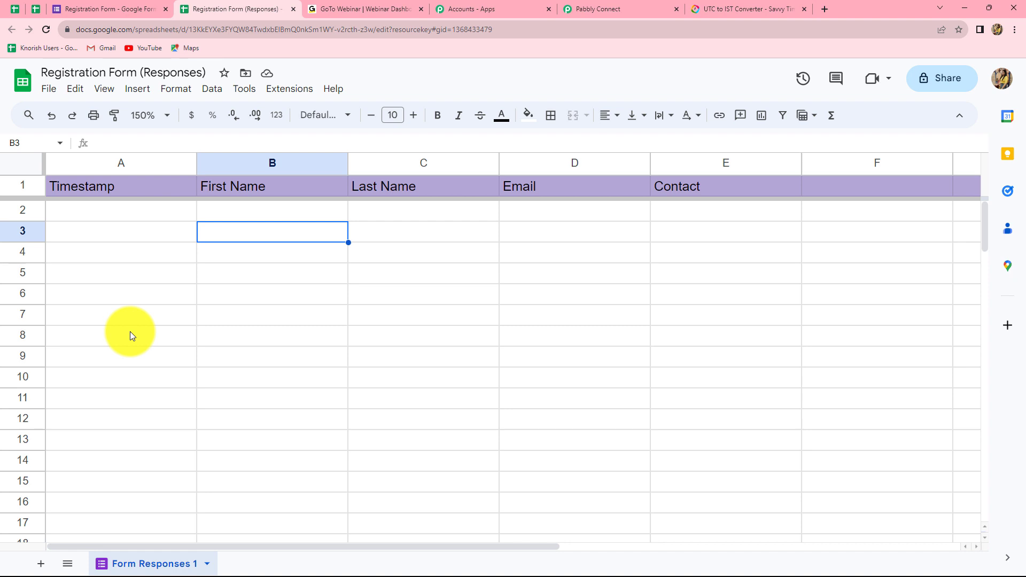
click(124, 8)
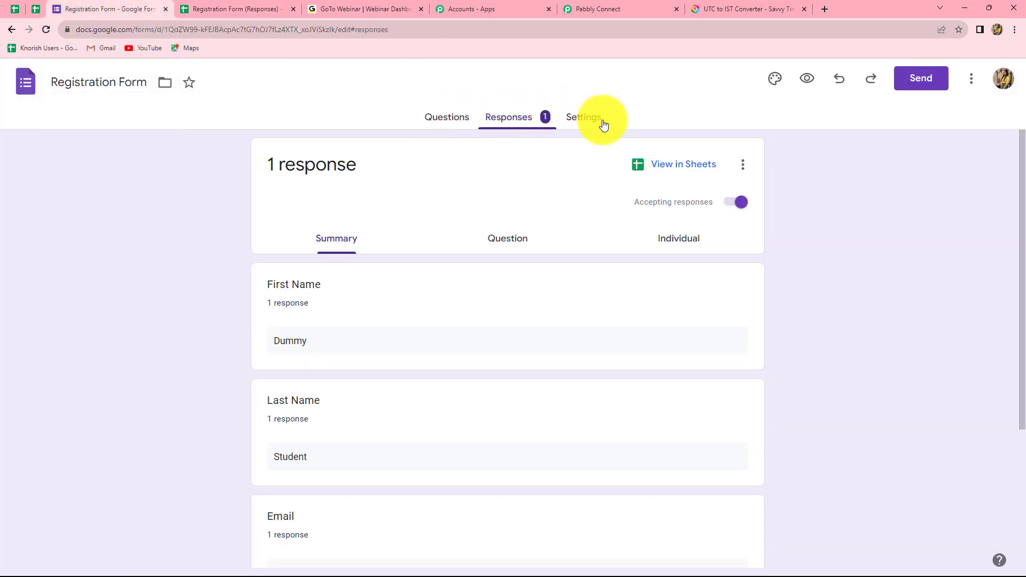
Step: Shorten and copy the Registration Form's share link from the Send form dialog
click(580, 116)
click(510, 117)
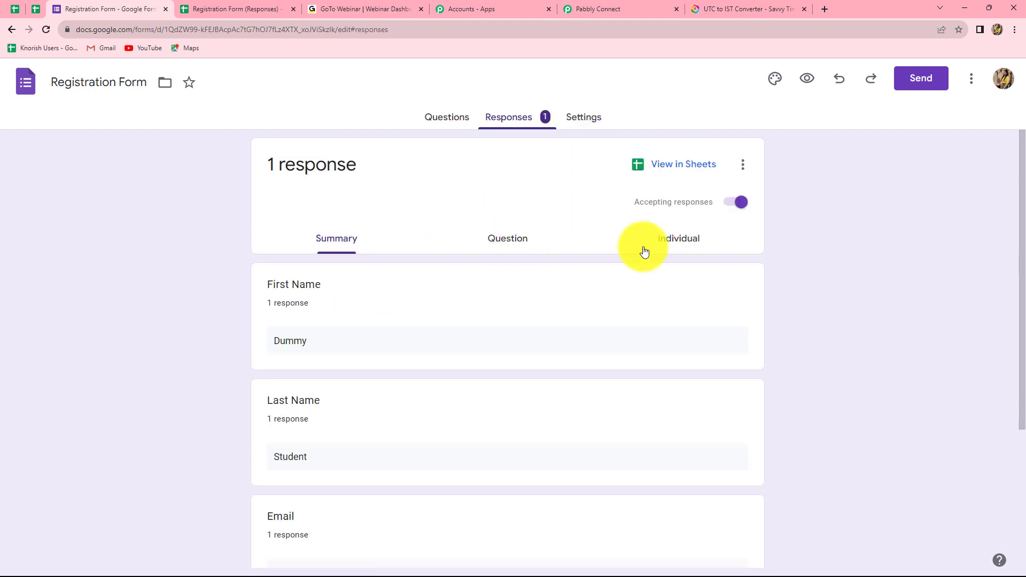
click(933, 83)
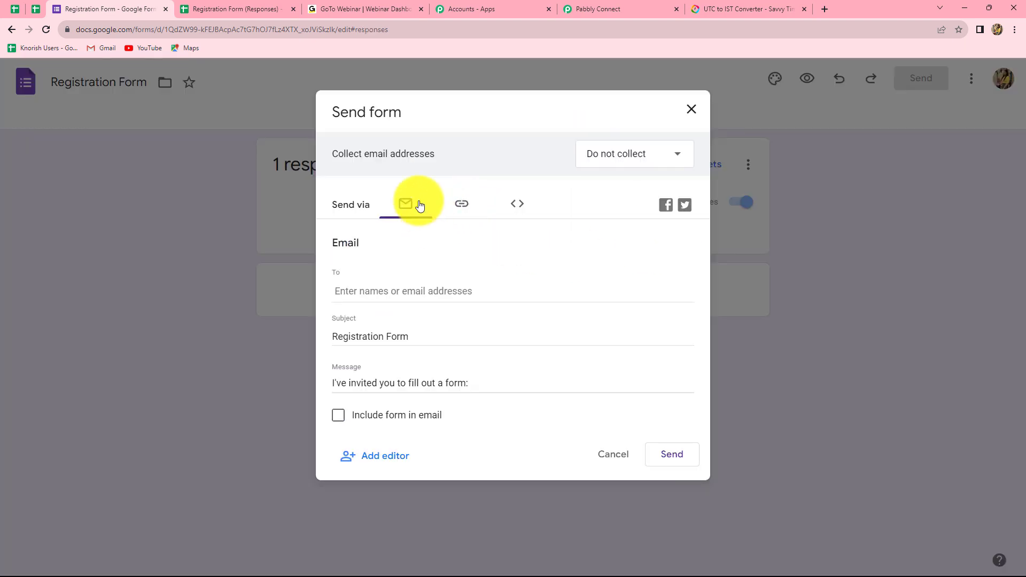
click(463, 214)
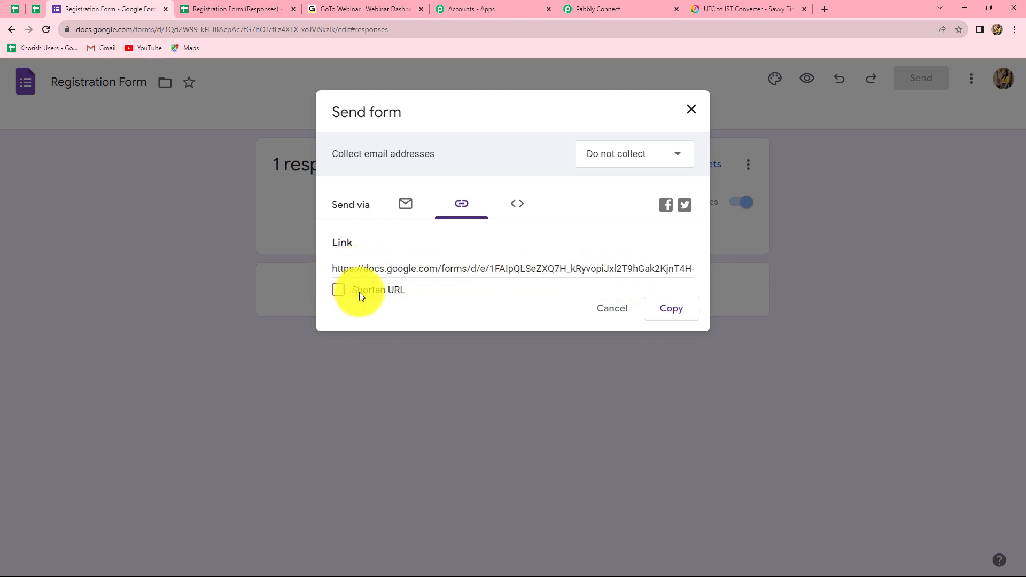
click(339, 291)
click(668, 312)
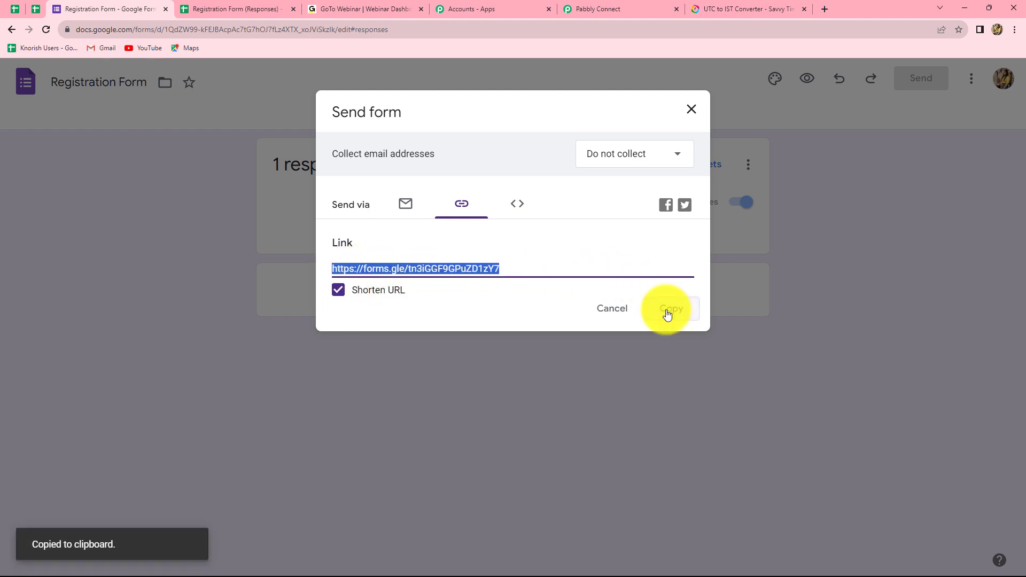
click(667, 312)
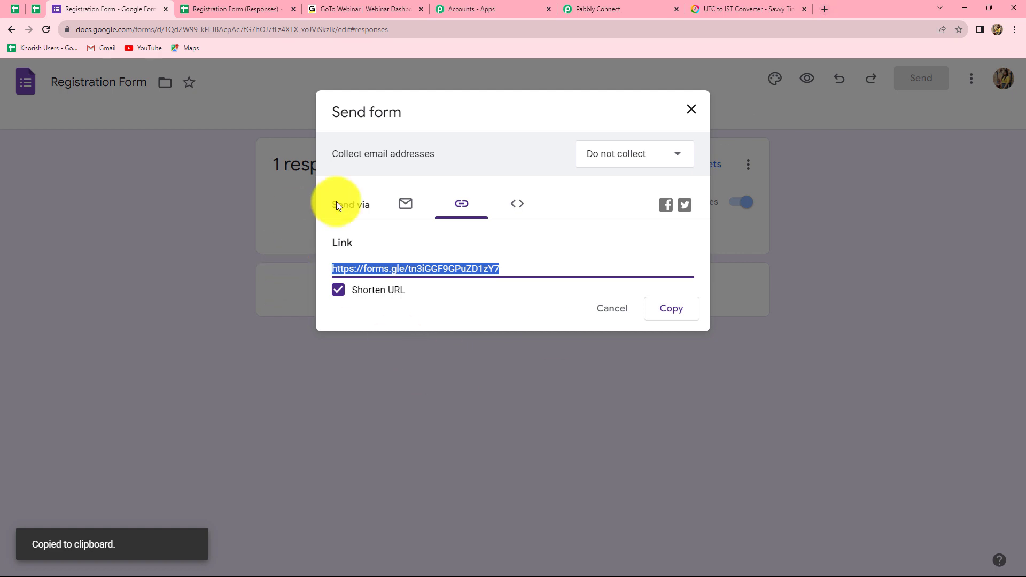
Step: Paste the short link into a new browser tab to load the live Registration Form
click(824, 5)
click(454, 268)
key(ctrl+v)
key(Return)
scroll(432, 343, down, 2)
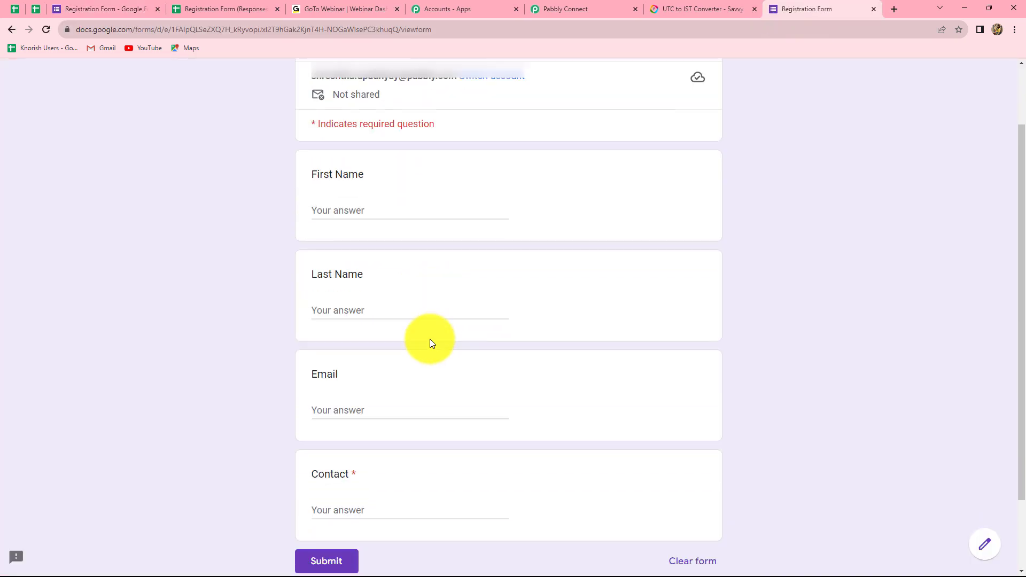
Step: Submit the form with first name Test, last name User, a test email and a contact number
scroll(432, 342, down, 2)
scroll(432, 342, up, 1)
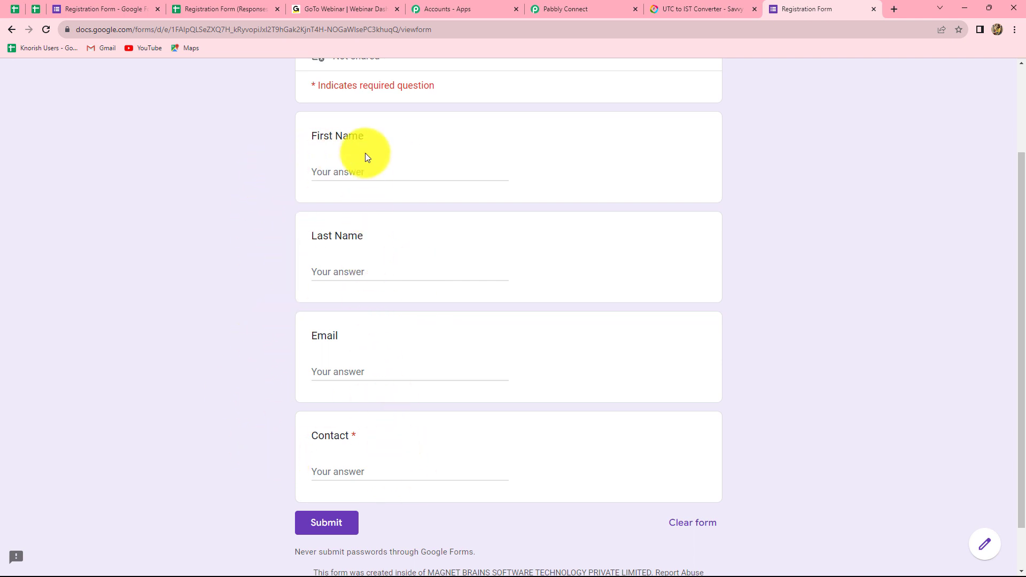
click(328, 171)
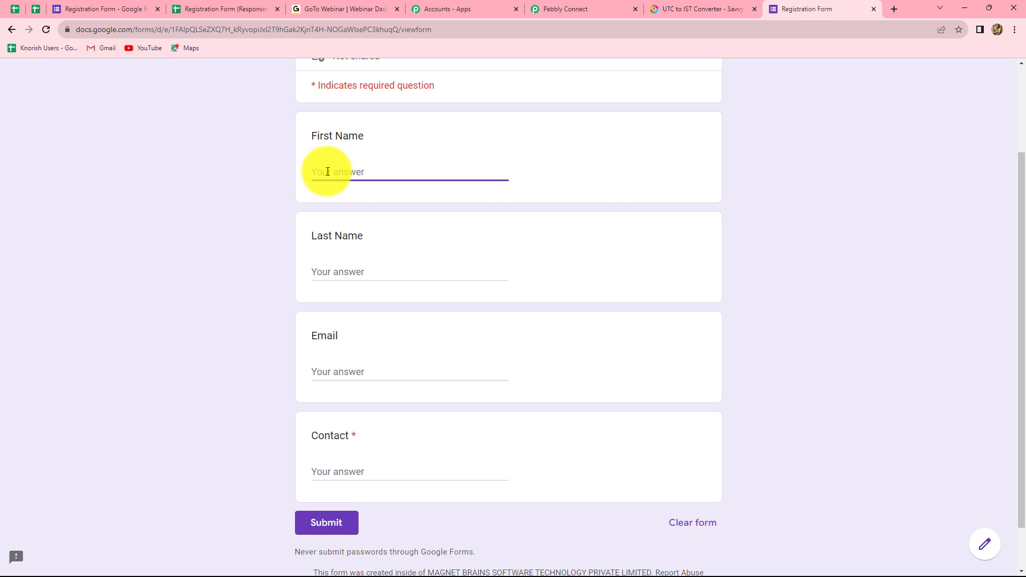
text(Test)
click(339, 271)
text(U)
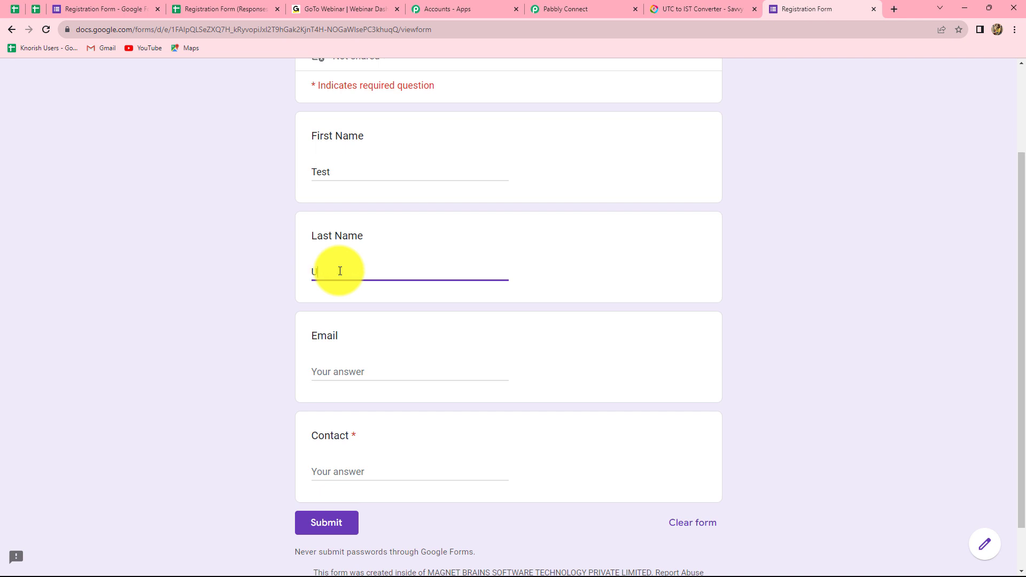
text(ser)
click(320, 373)
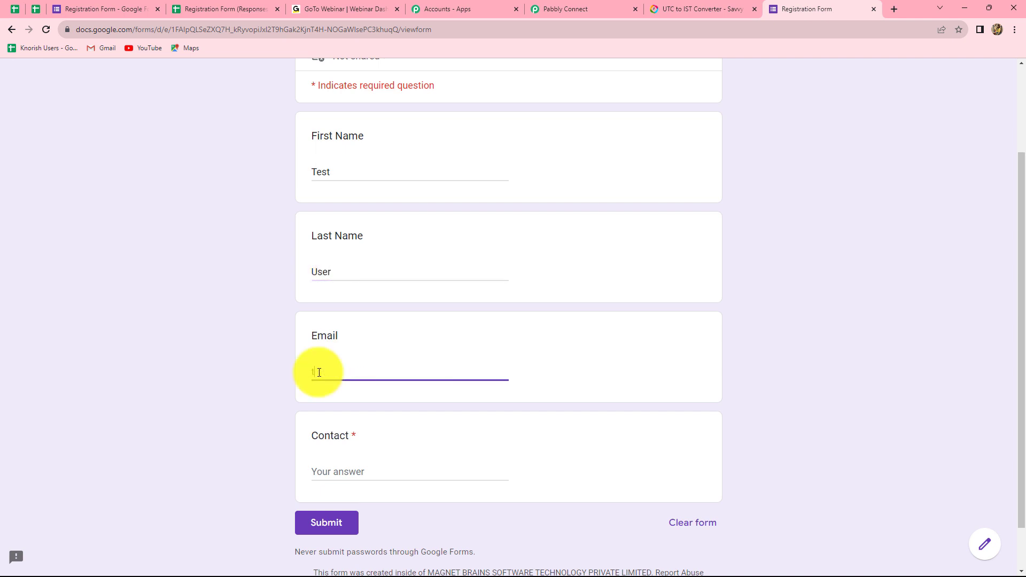
click(317, 475)
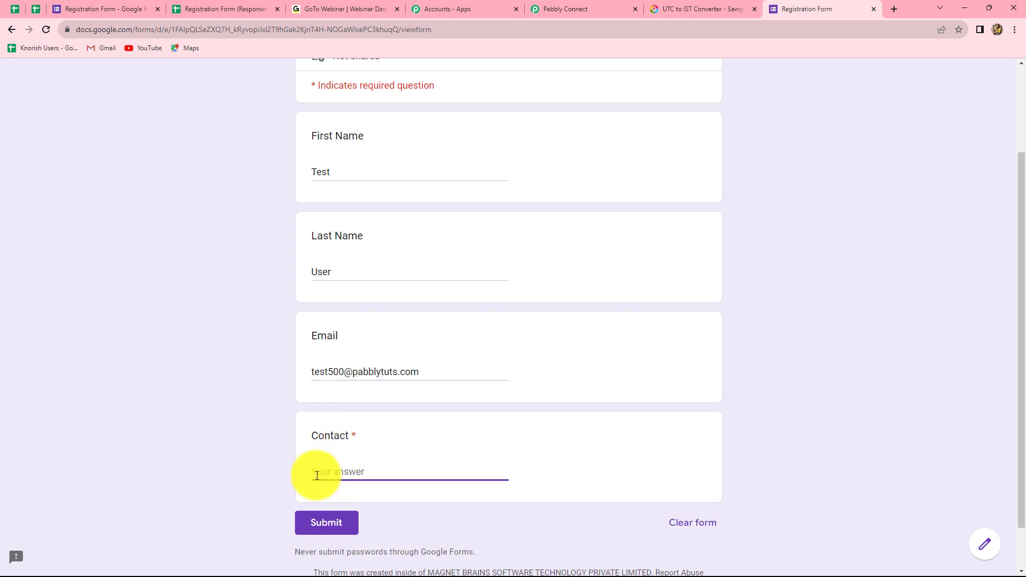
text(+917777777777)
click(310, 526)
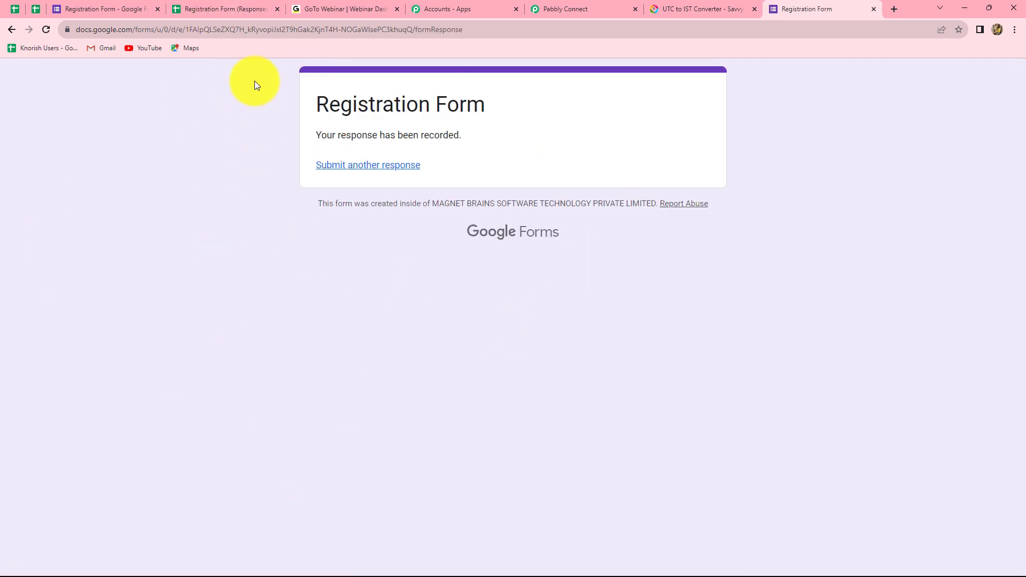
Step: At 150% zoom, delete the blank row 2 above the Test User response in Form Responses 1
click(225, 9)
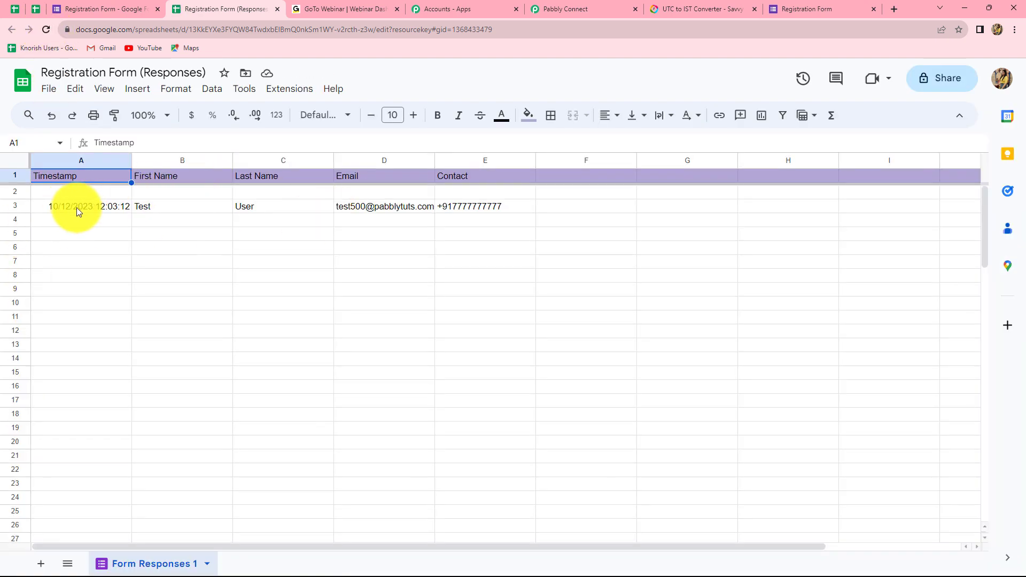
click(163, 115)
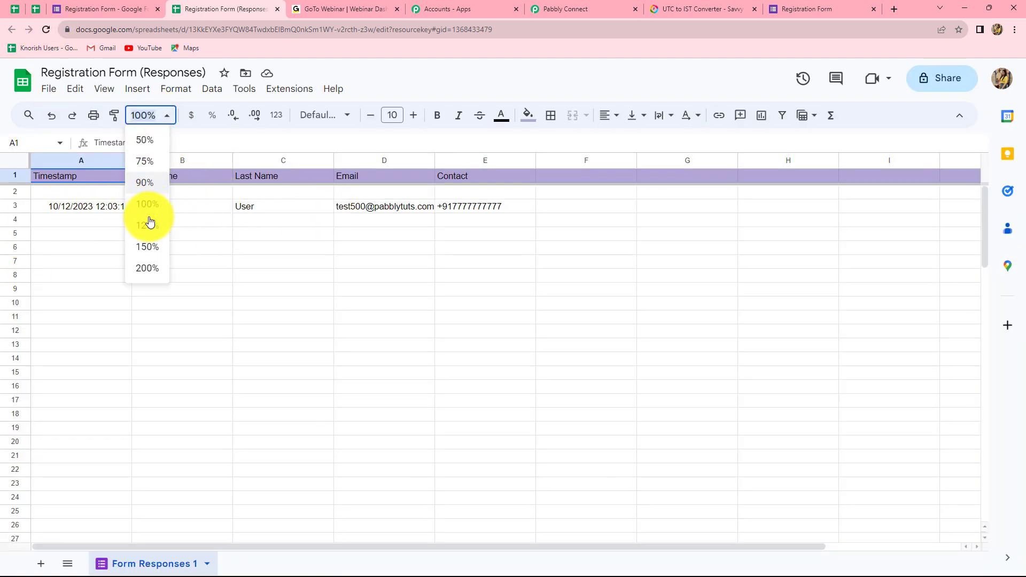
click(147, 247)
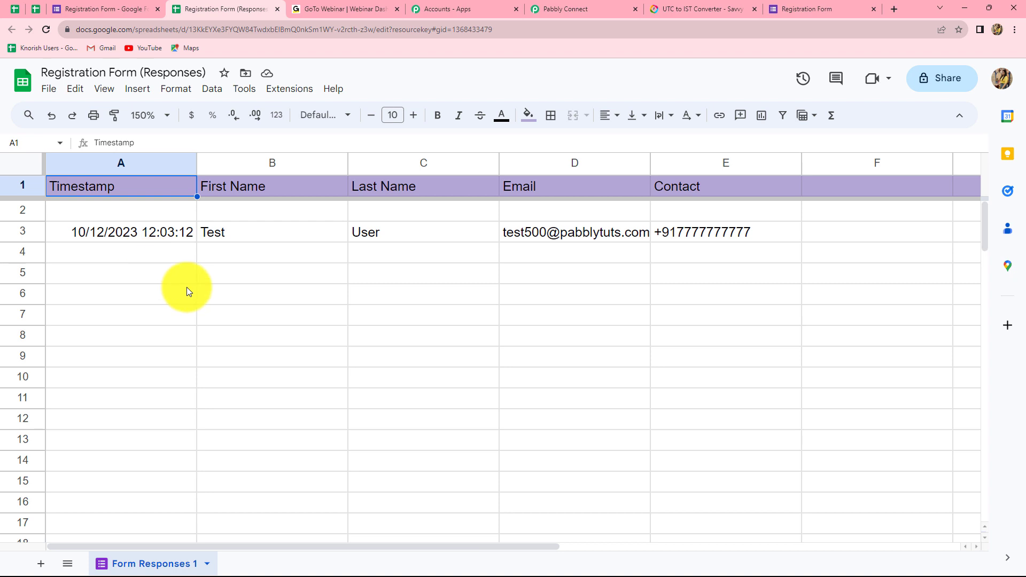
click(162, 265)
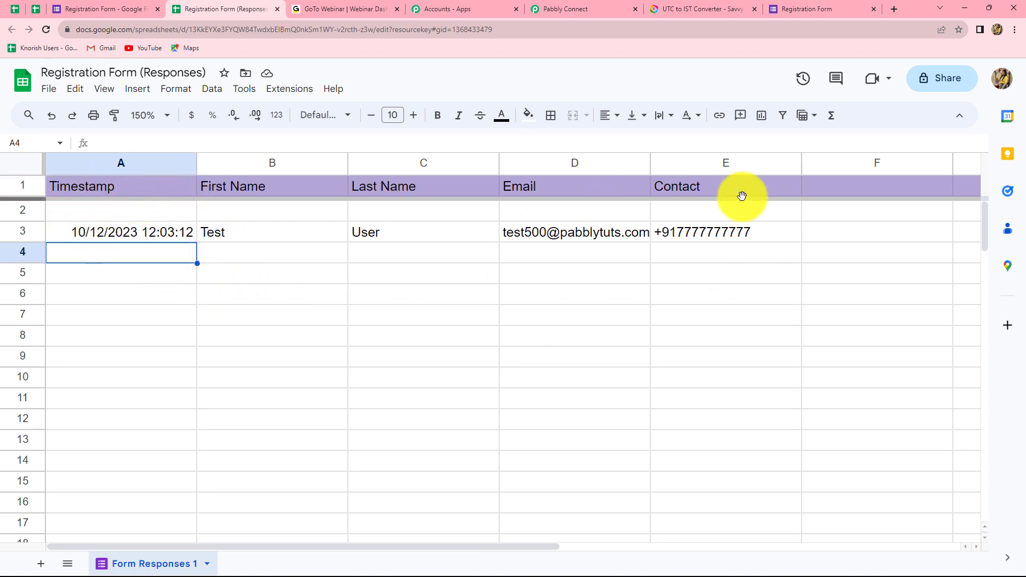
right_click(73, 208)
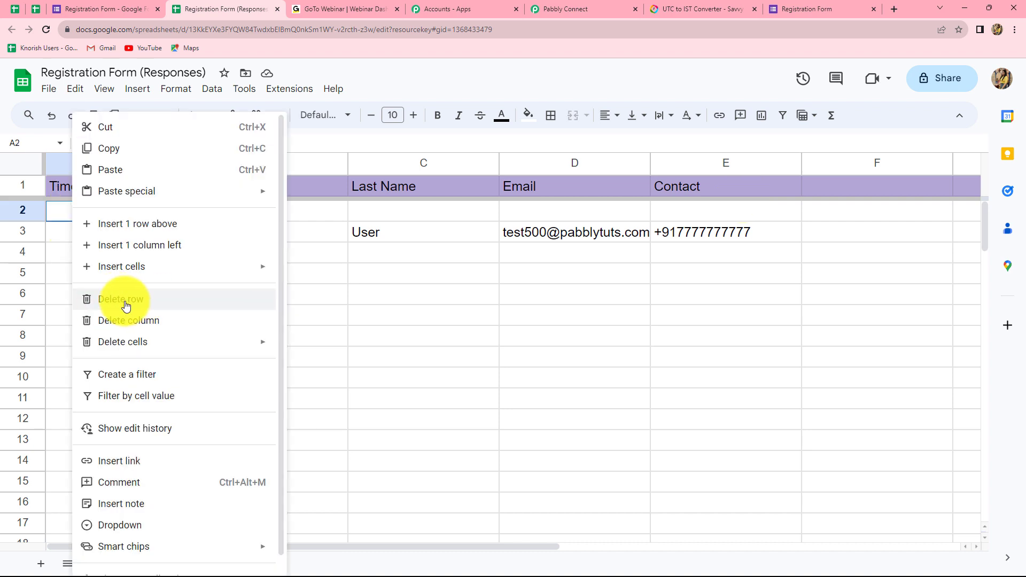
click(130, 302)
click(74, 234)
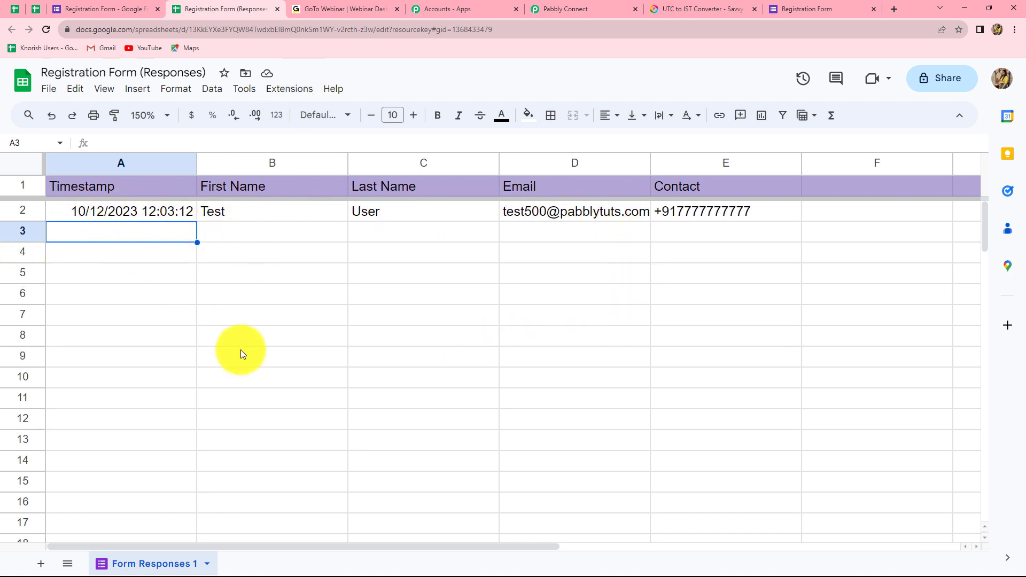
click(292, 92)
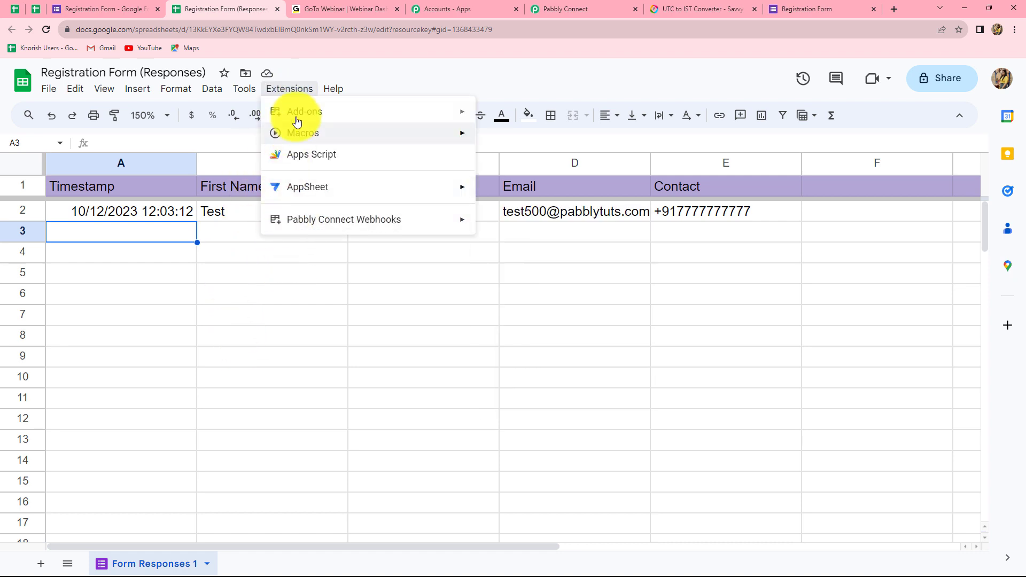
Step: Search the Workspace Marketplace for 'pabbl' and confirm Pabbly Connect Webhooks is already installed
mouse_move(305, 113)
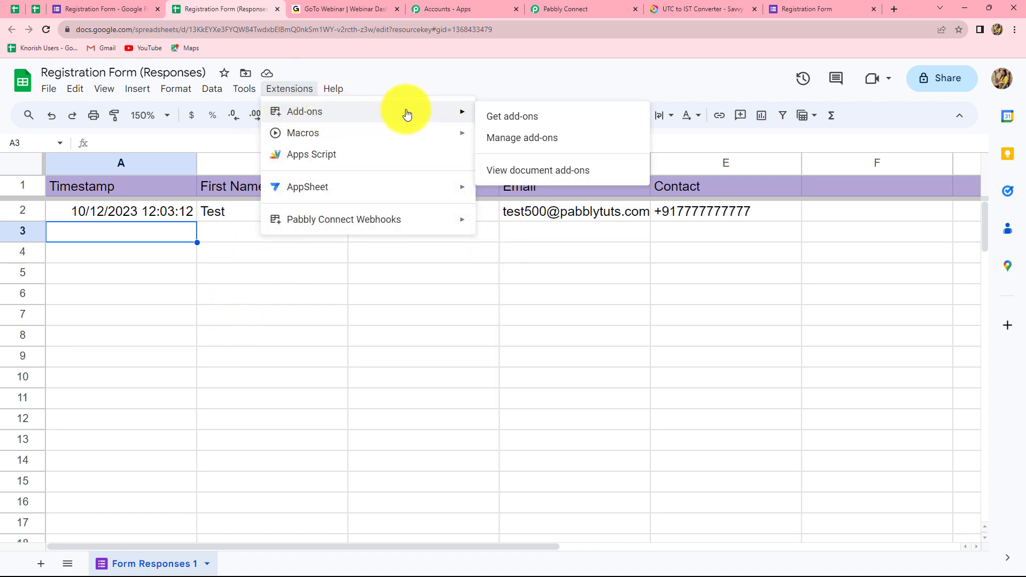
click(499, 122)
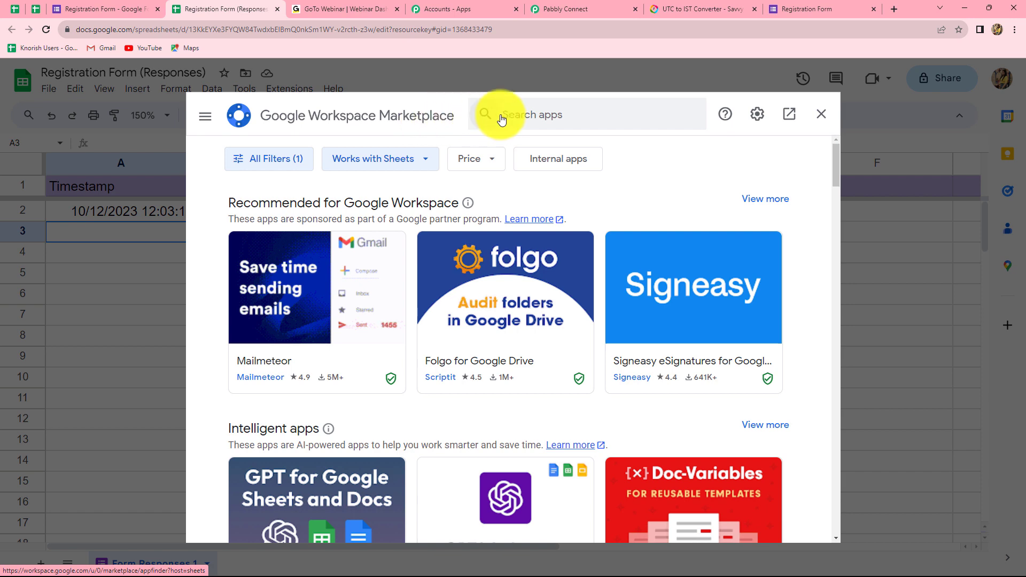
click(523, 111)
text(pabbl)
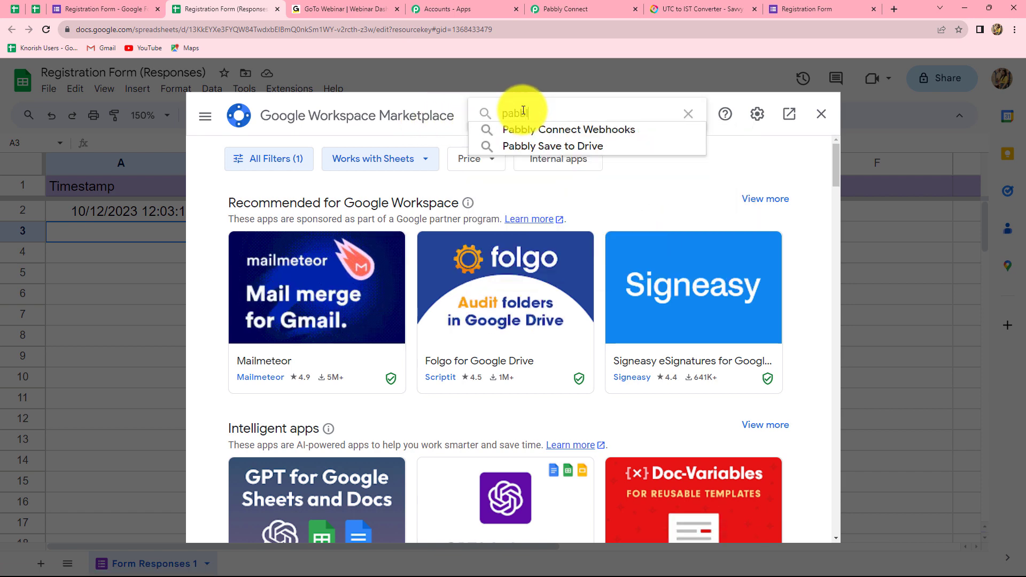
click(549, 129)
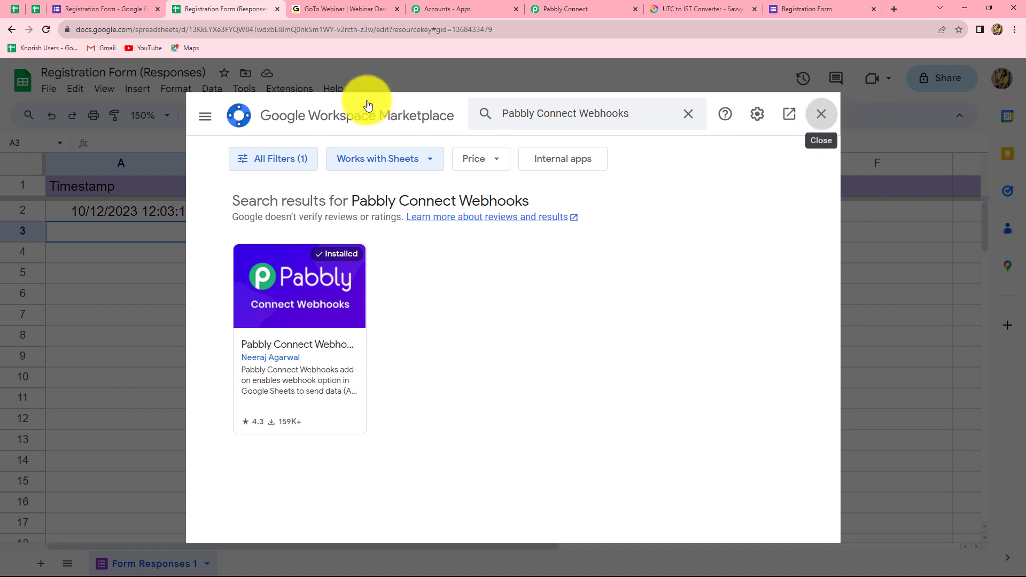
click(821, 114)
Step: Open the Pabbly Connect Webhooks Initial Setup in Sheets and paste the workflow's webhook URL
click(286, 90)
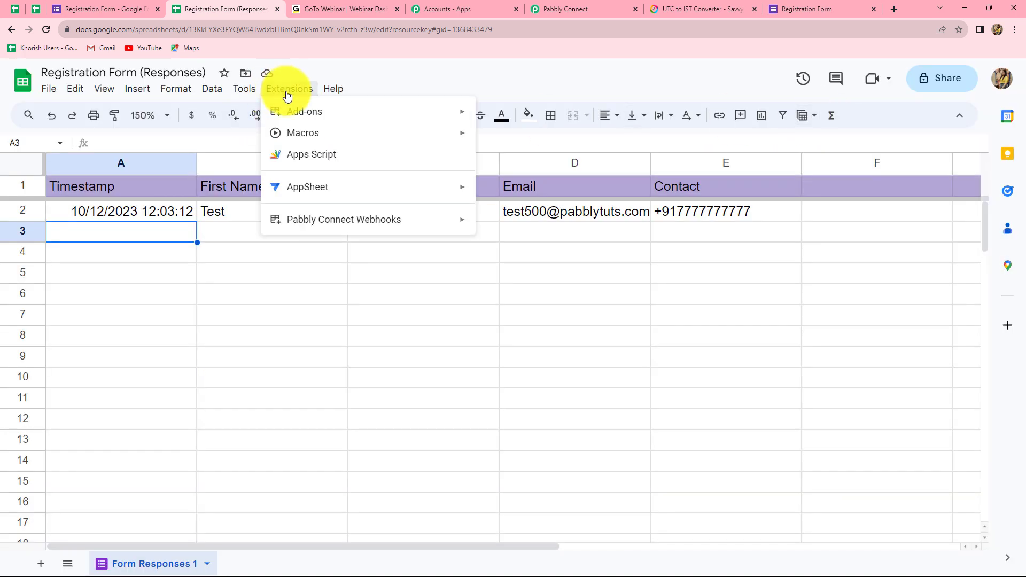
mouse_move(275, 229)
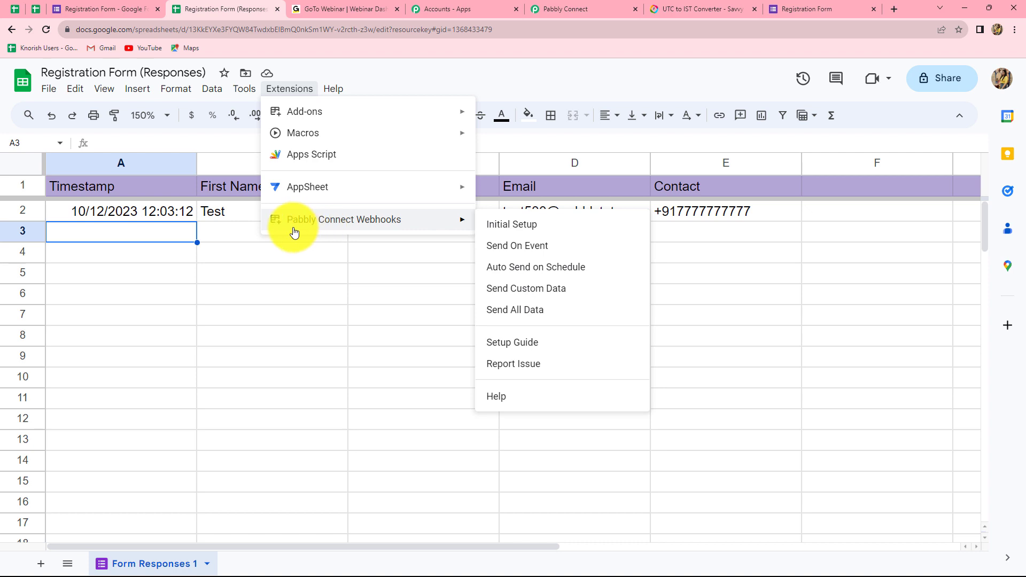
click(505, 231)
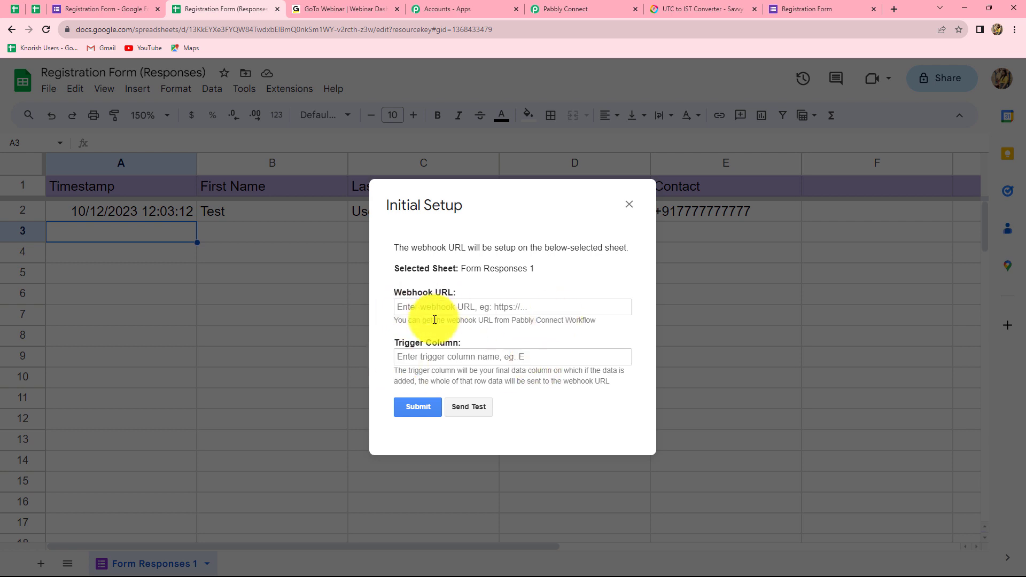
click(407, 308)
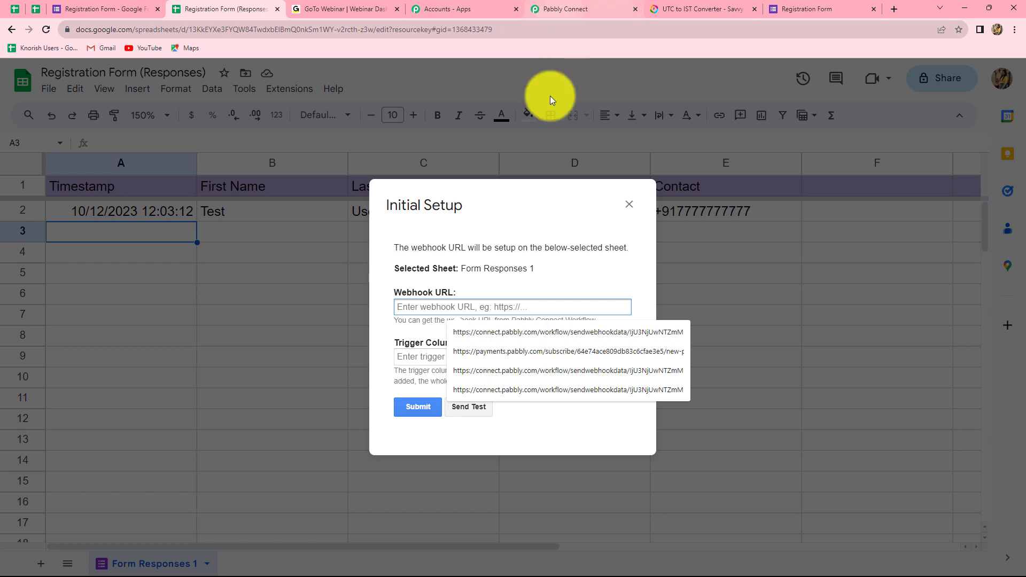
click(571, 3)
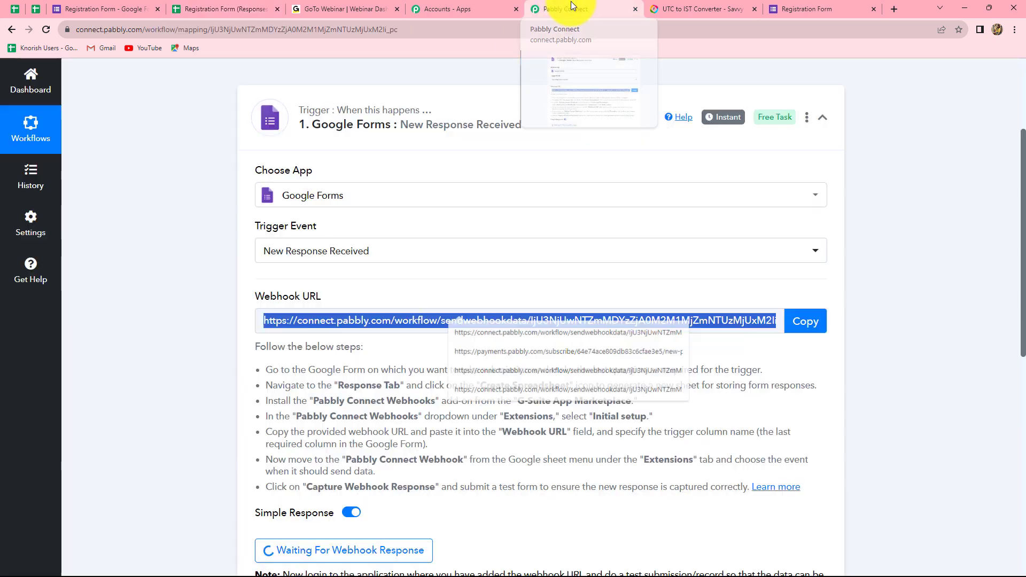
click(804, 331)
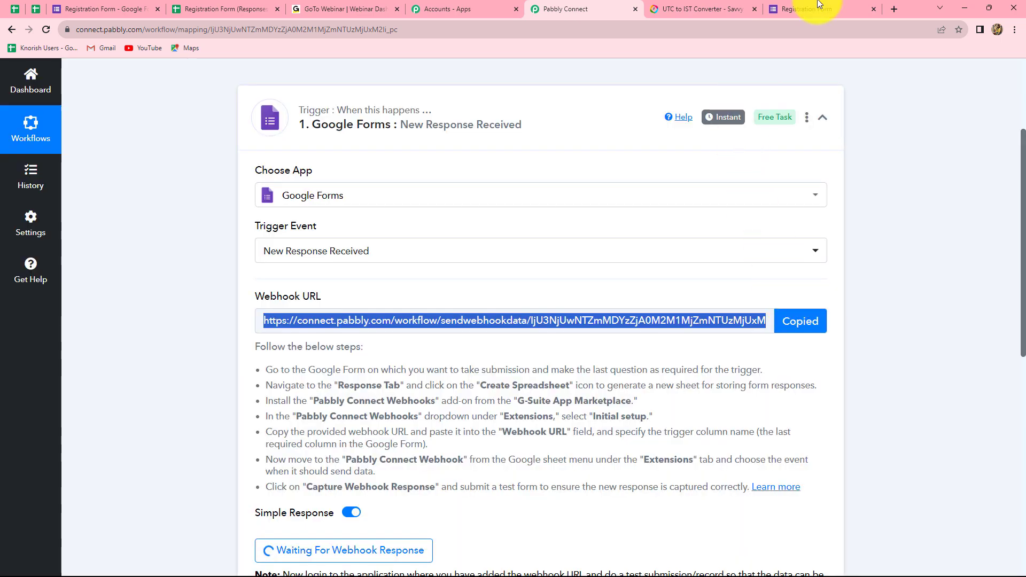
click(185, 7)
key(ctrl+v)
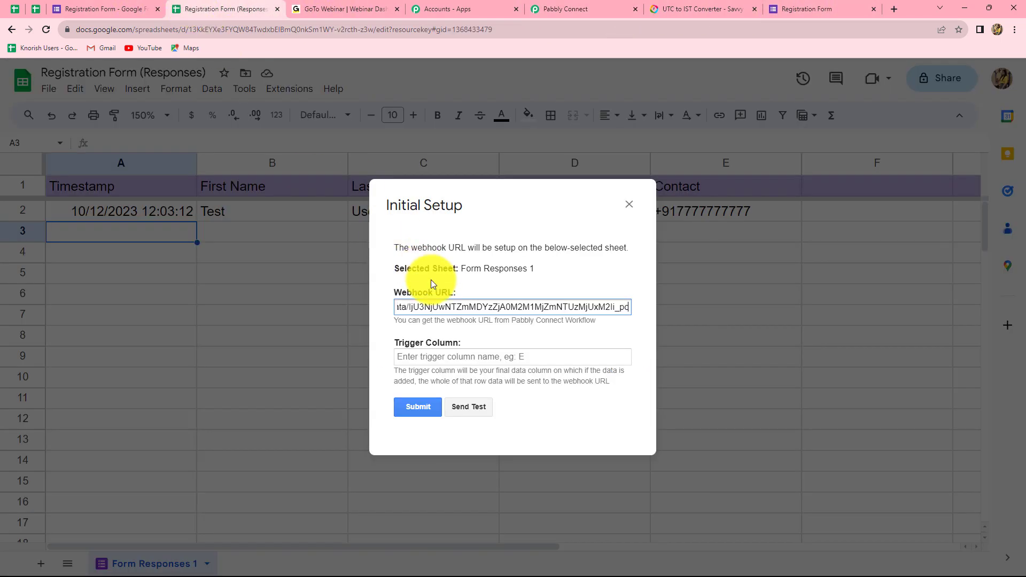
Step: Set the trigger column to E and send test data to the webhook
click(405, 362)
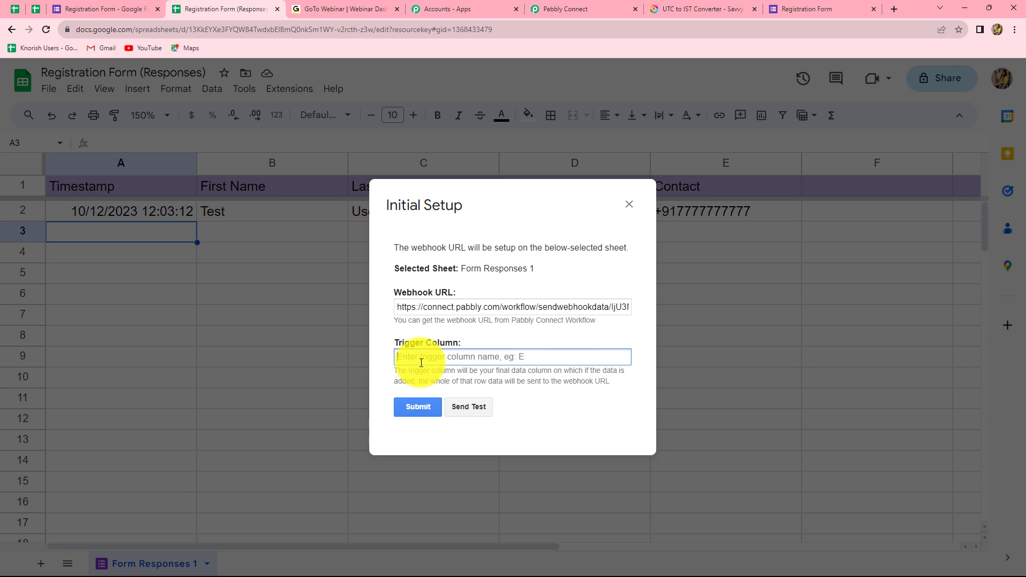
text(E)
click(470, 406)
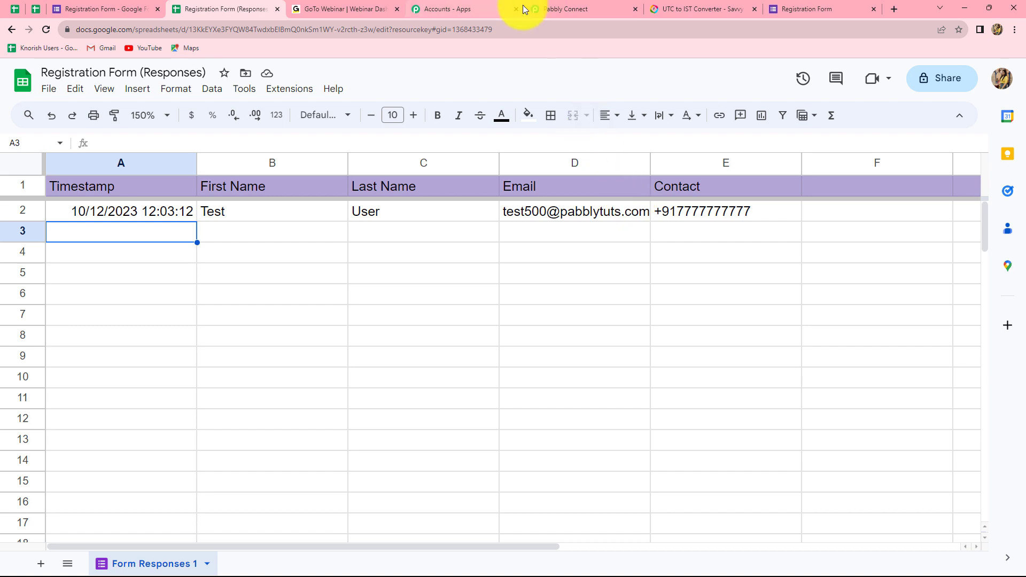
Step: Scroll past the captured test row and expand the '2. Choose Your Next Application' card
click(556, 10)
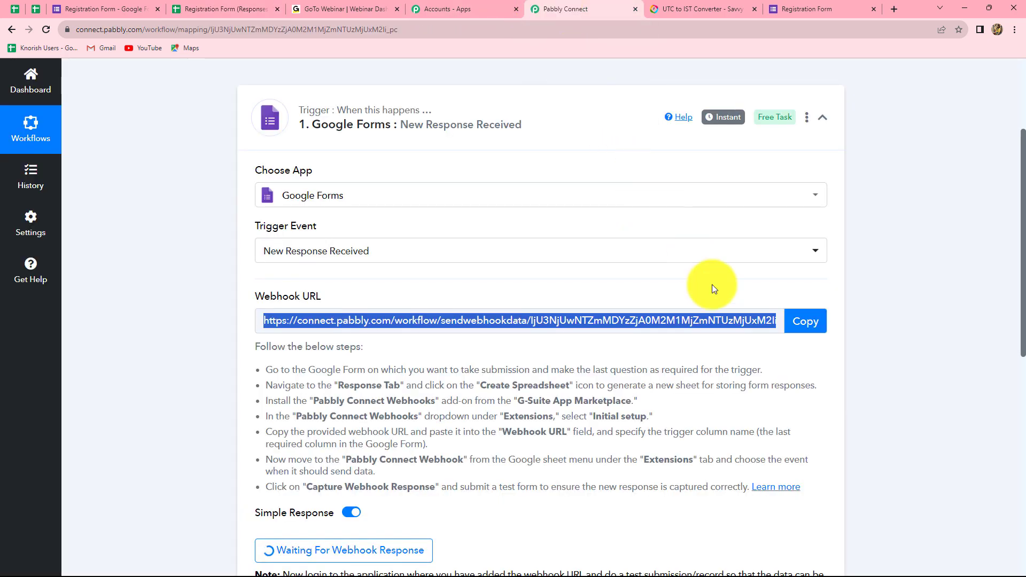
scroll(712, 284, down, 5)
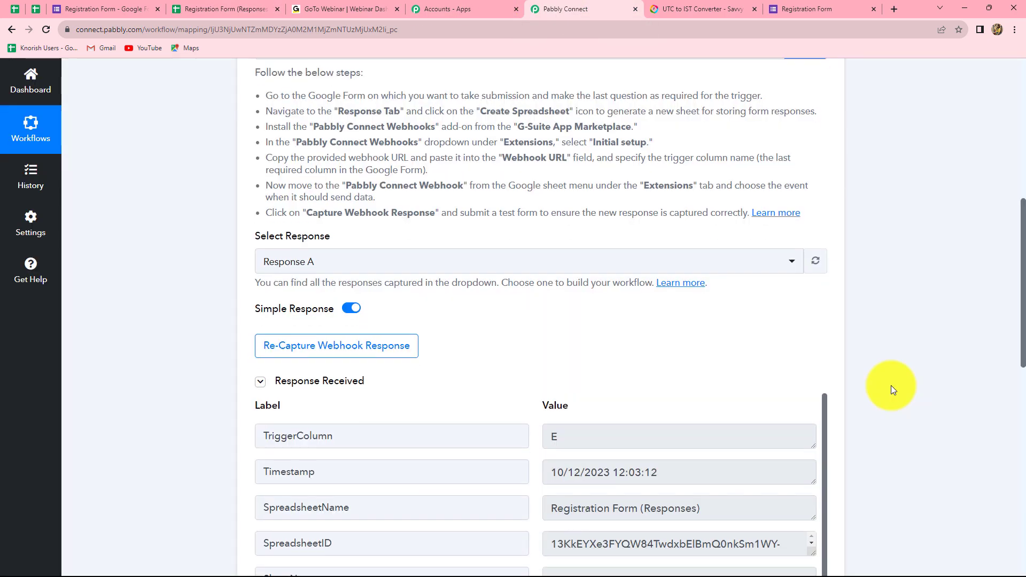
scroll(890, 386, down, 5)
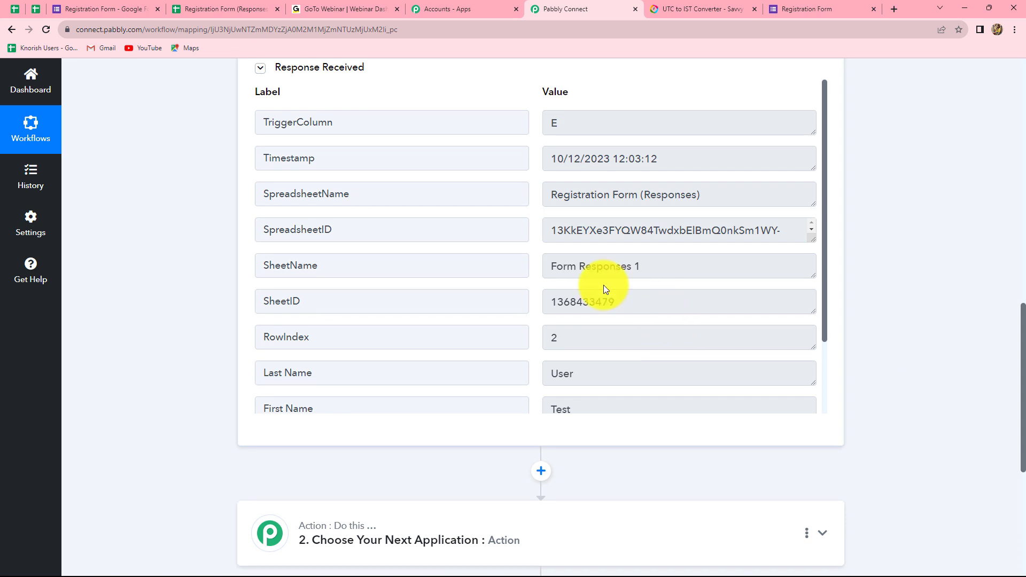
scroll(613, 251, down, 2)
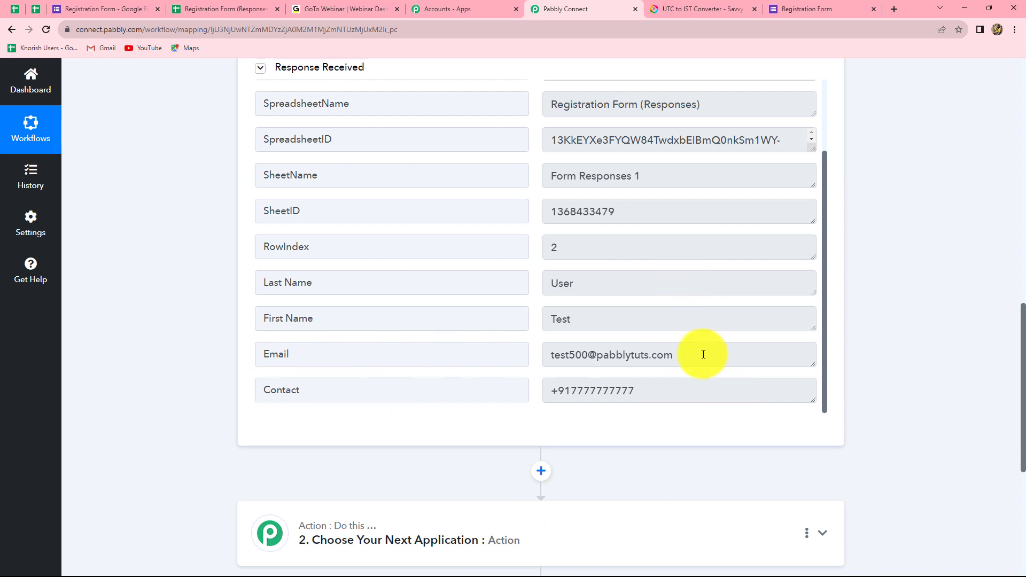
scroll(917, 386, up, 3)
scroll(916, 386, down, 4)
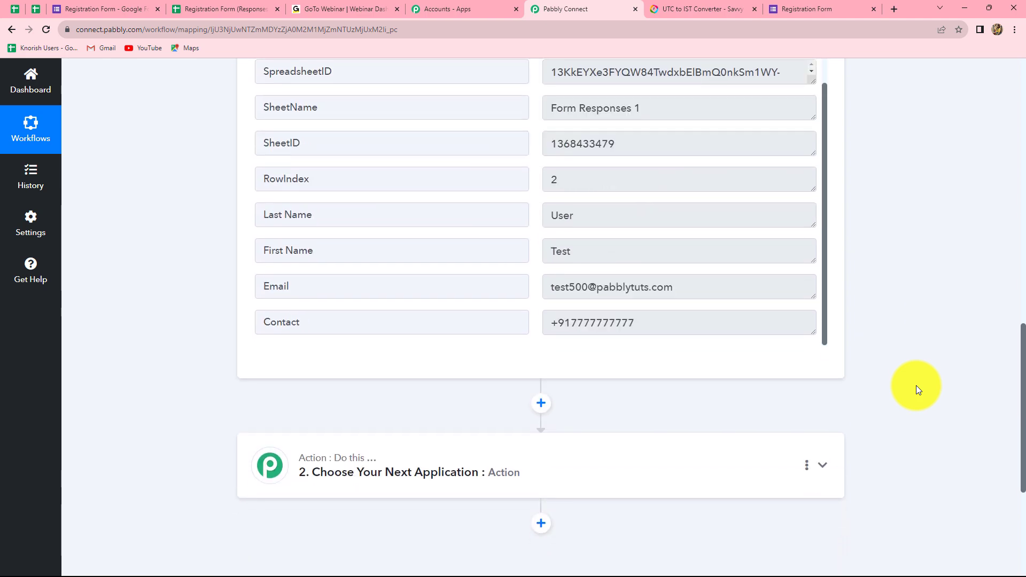
scroll(916, 386, down, 3)
click(408, 344)
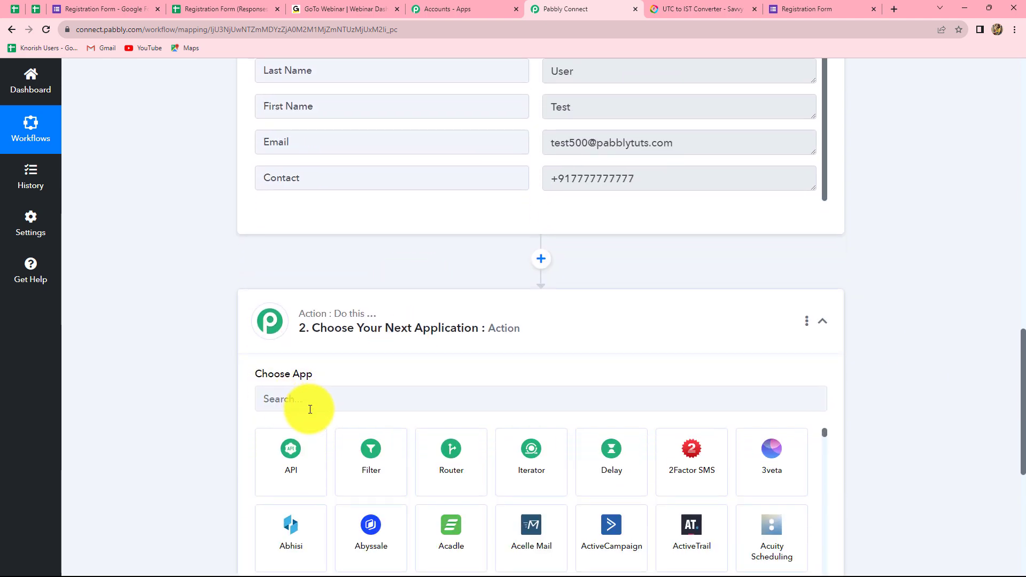
Step: Set the action app to GoToWebinar (search 'got') with event Create Registrant, then start connecting
scroll(313, 409, down, 3)
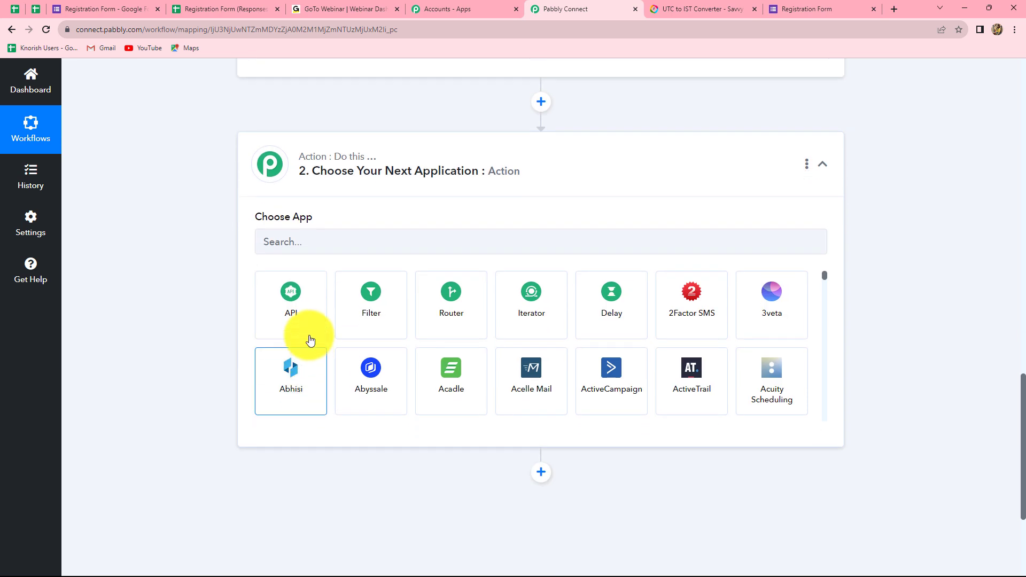
click(308, 242)
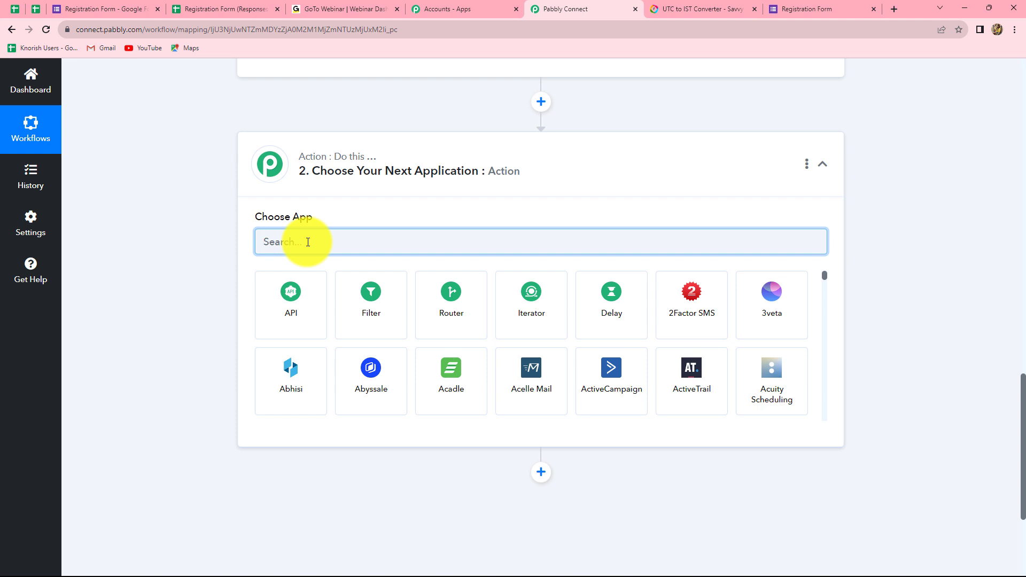
text(got)
click(378, 299)
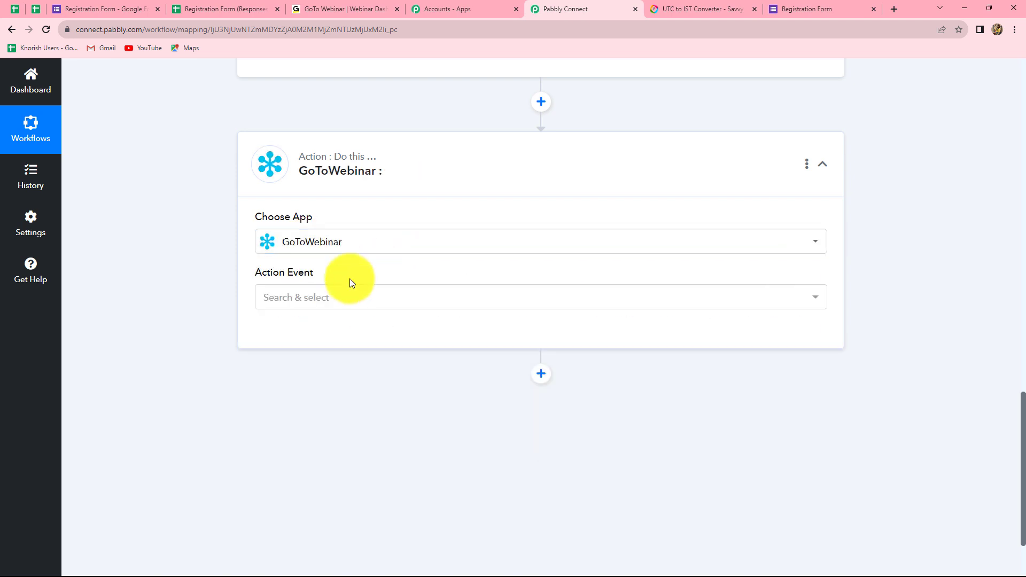
click(295, 298)
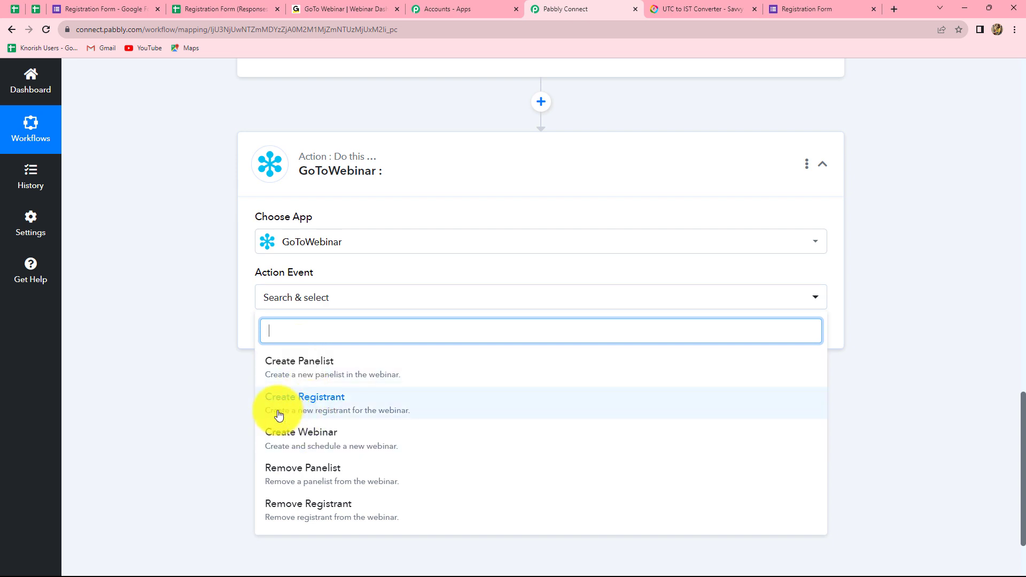
click(330, 414)
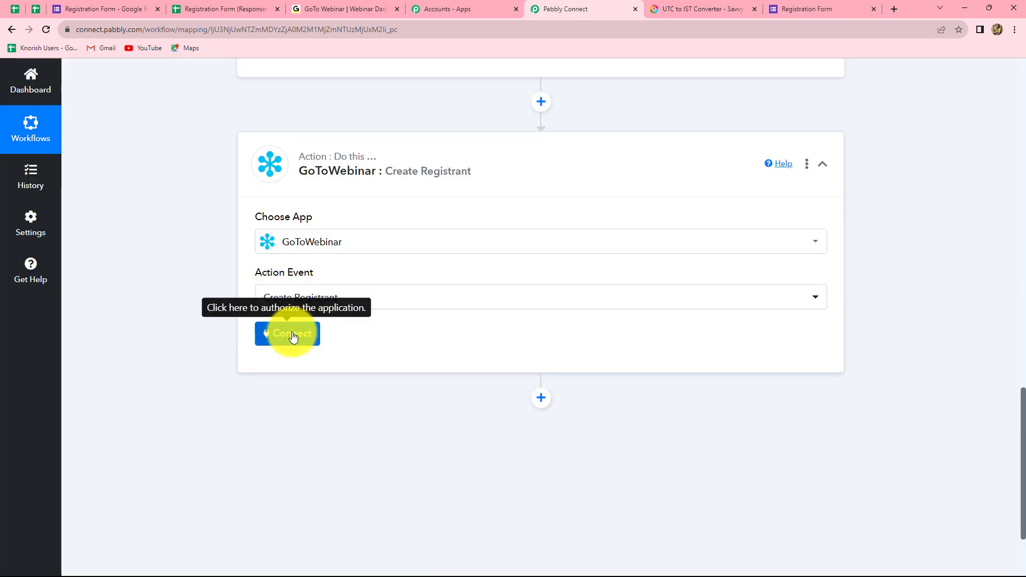
click(293, 335)
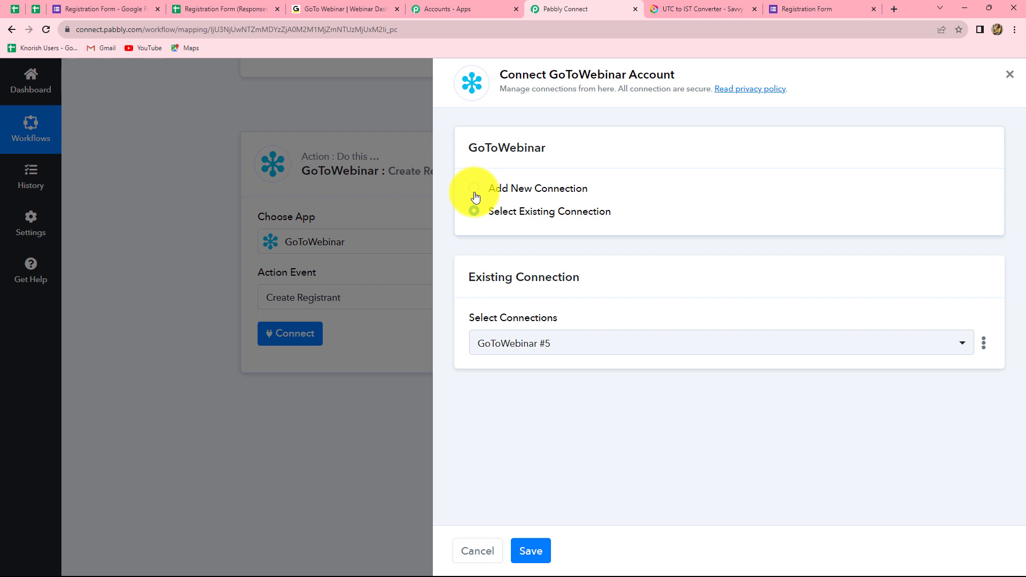
Step: Add a new GoToWebinar connection and compare its UTC time format with the webinar's scheduled date
click(475, 198)
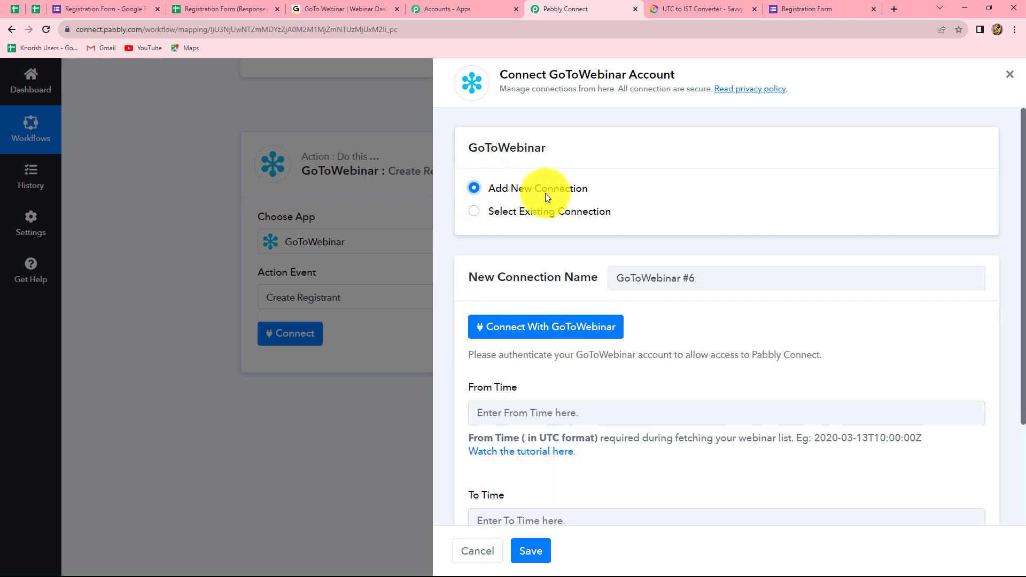
scroll(468, 272, down, 3)
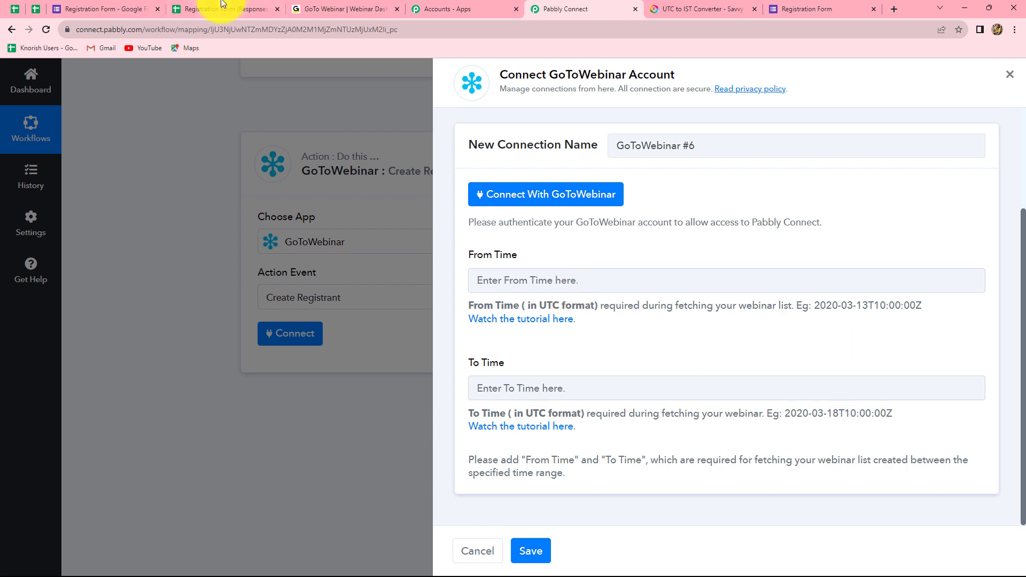
click(327, 8)
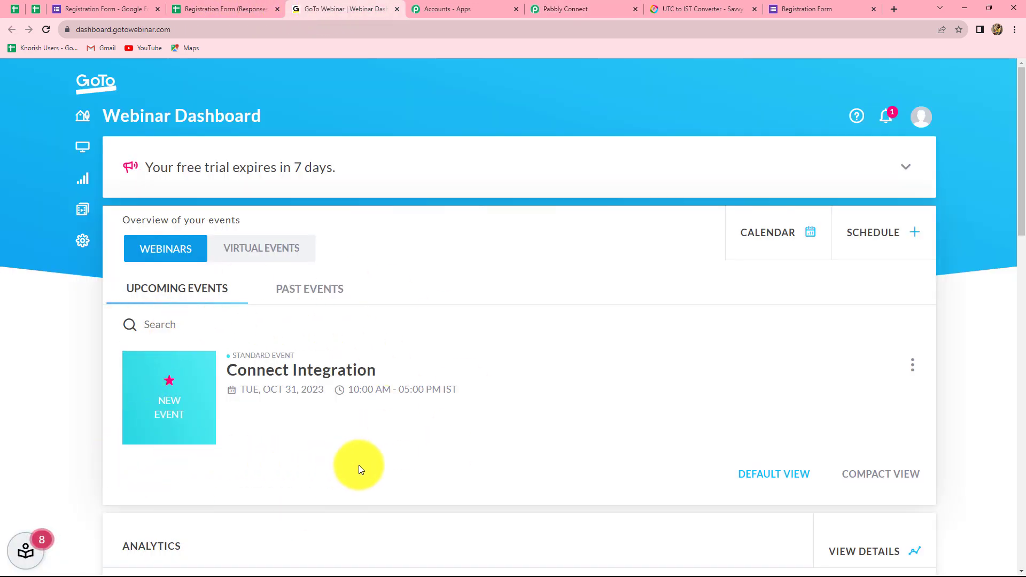
scroll(399, 463, down, 2)
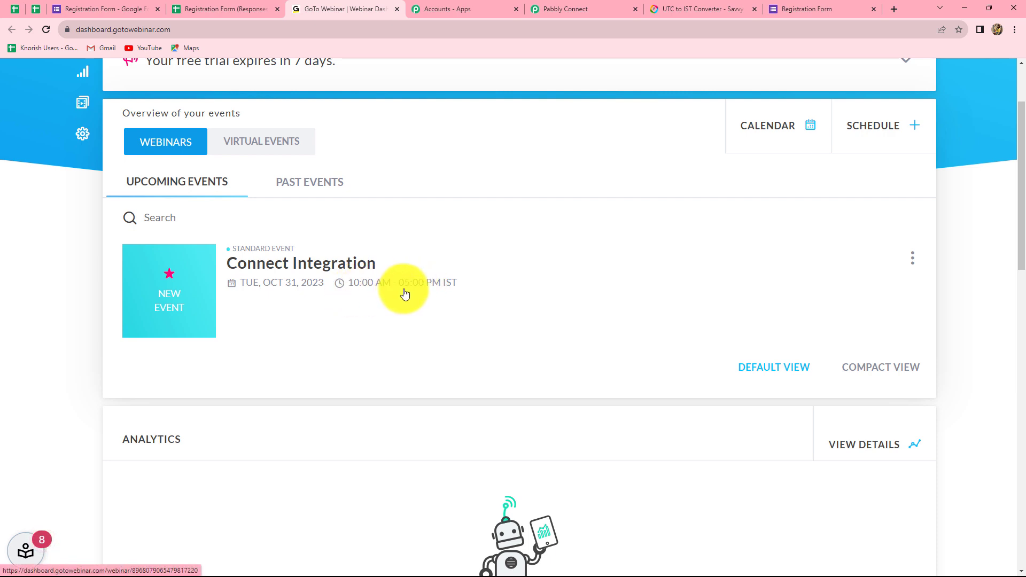
click(556, 5)
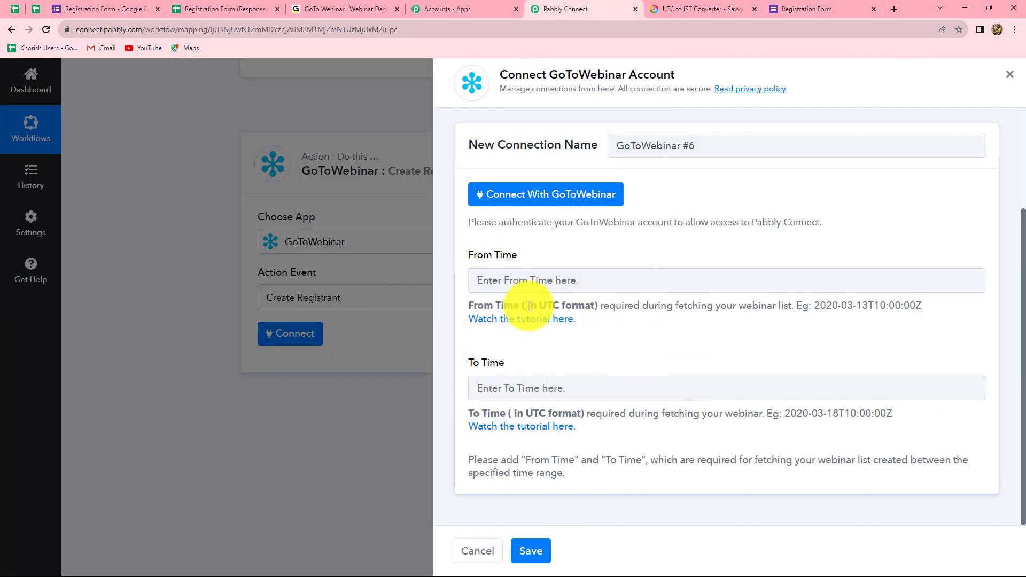
drag(528, 306, 594, 305)
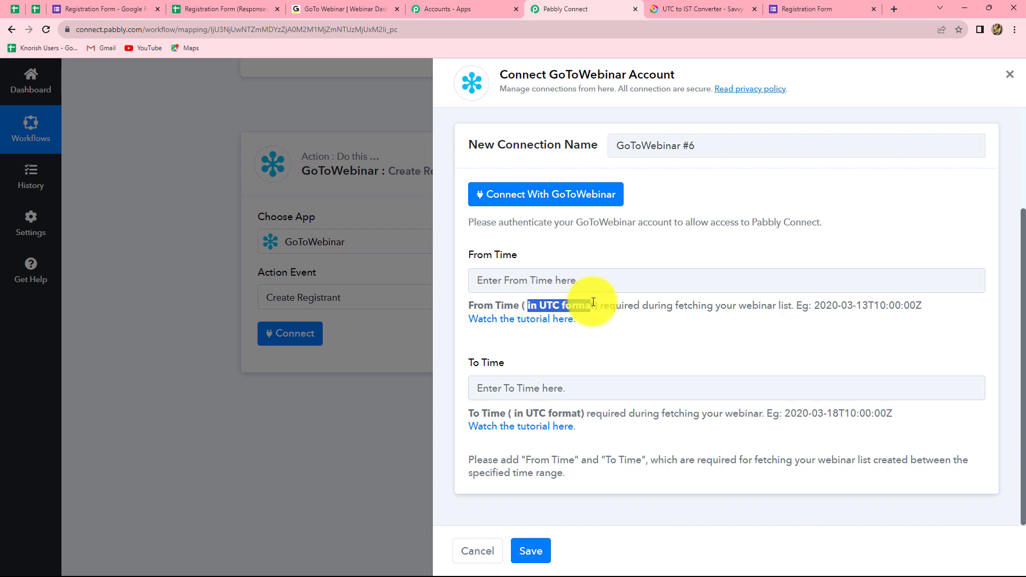
click(319, 8)
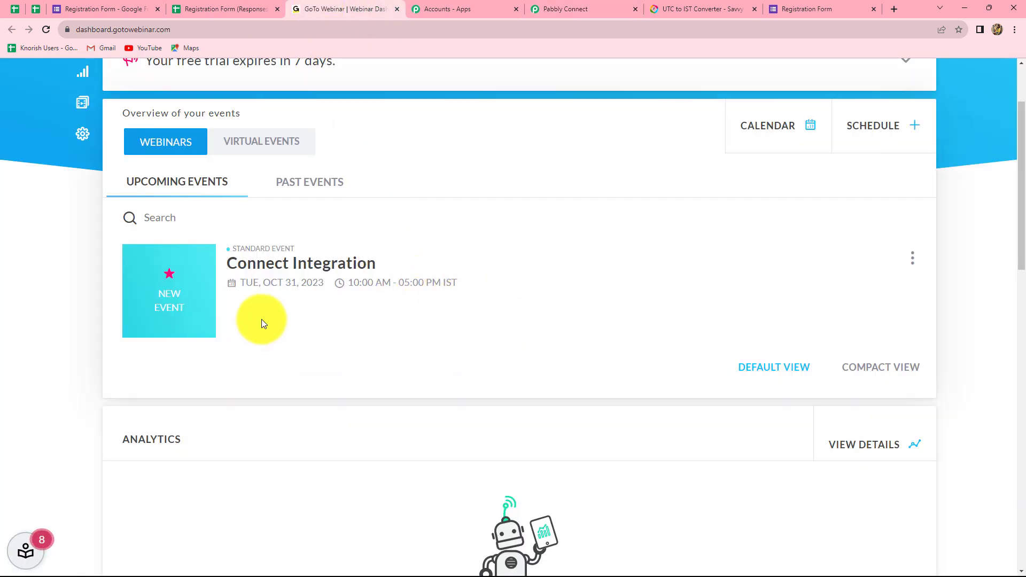
click(569, 4)
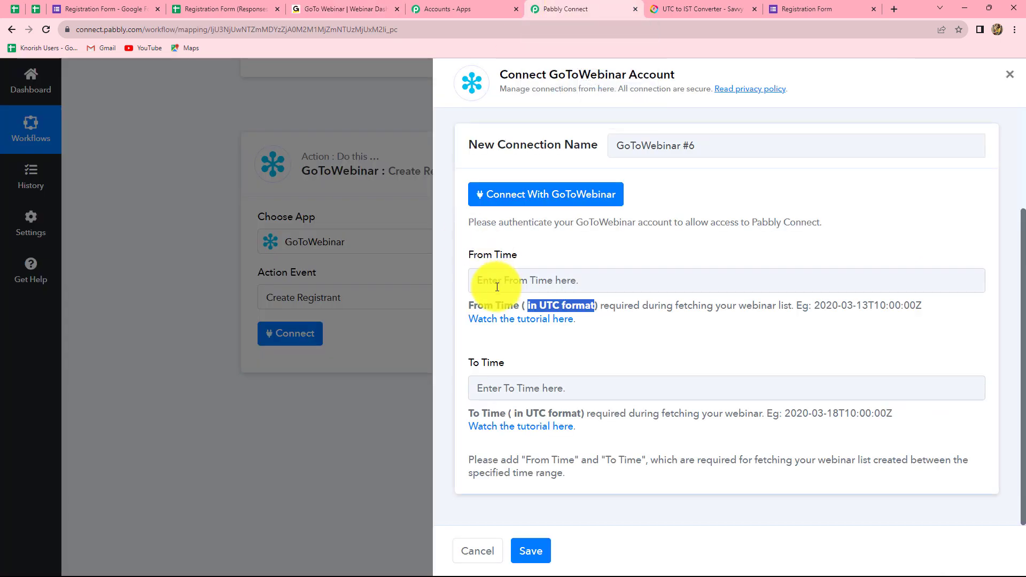
Step: Paste the example UTC date into From Time and edit it to 2023-10-31T10:00:00Z
drag(814, 306, 855, 348)
click(854, 346)
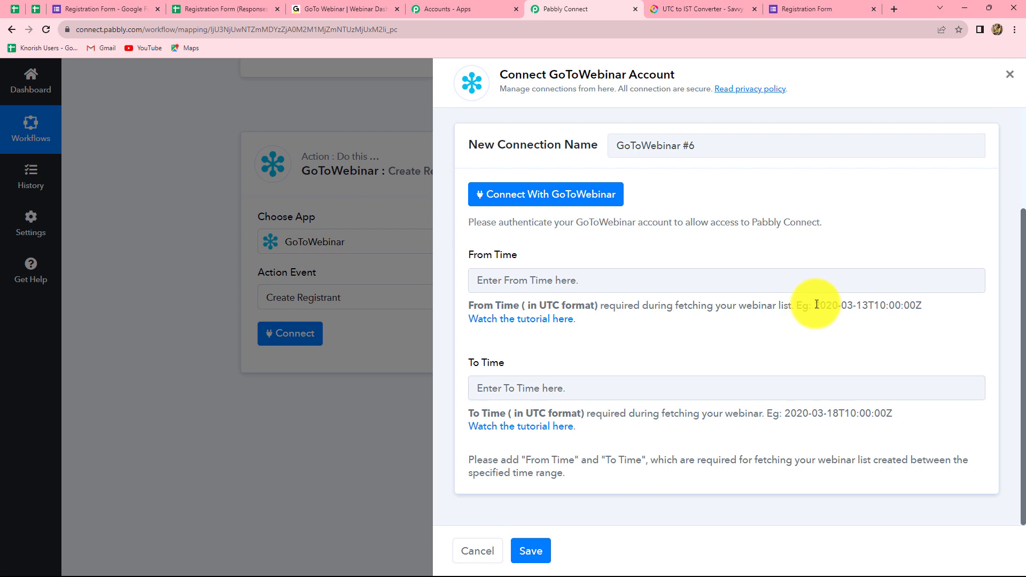
drag(814, 306, 922, 306)
key(ctrl+c)
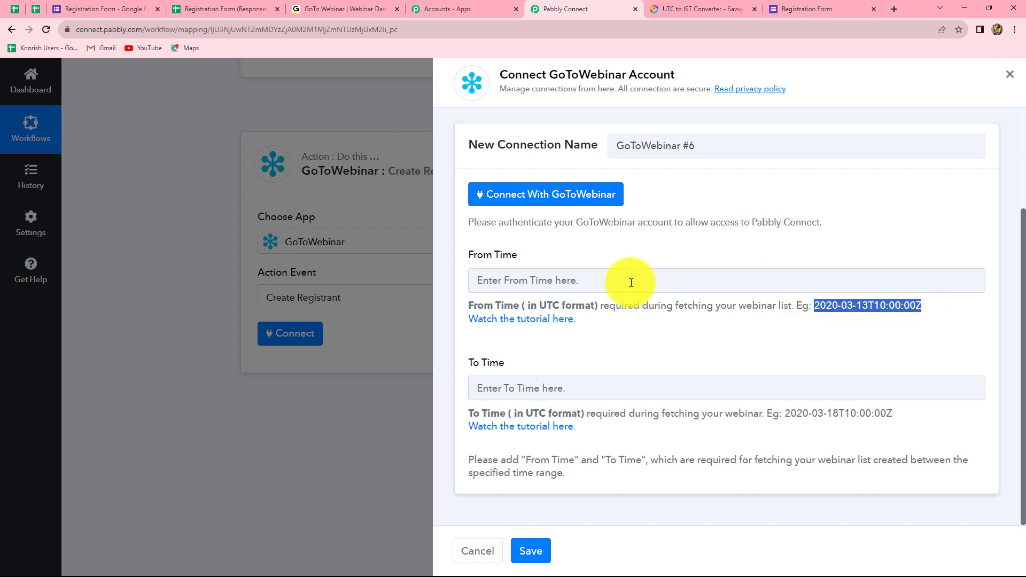
click(631, 281)
key(ctrl+v)
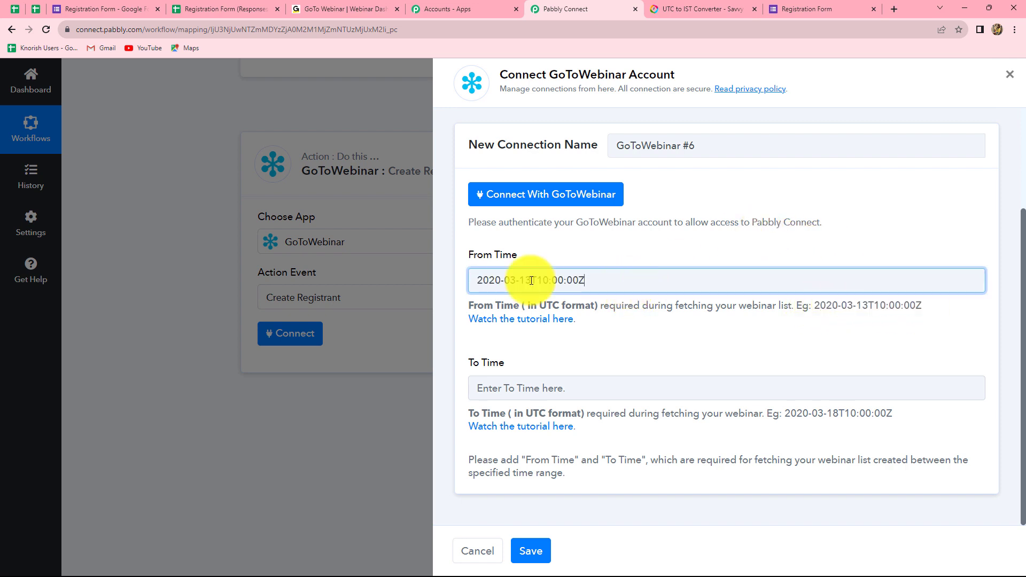
click(502, 279)
key(BackSpace)
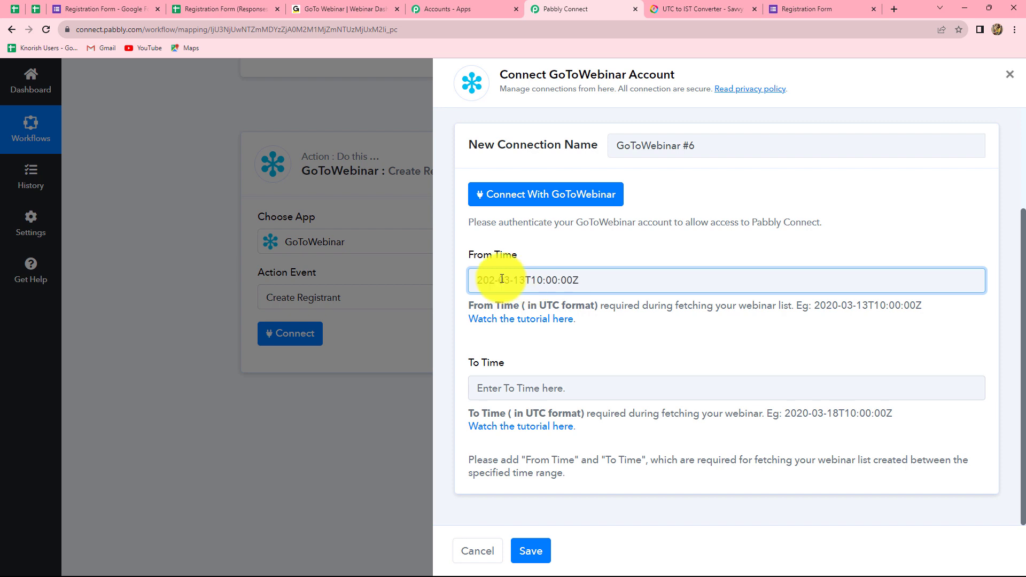
text(3)
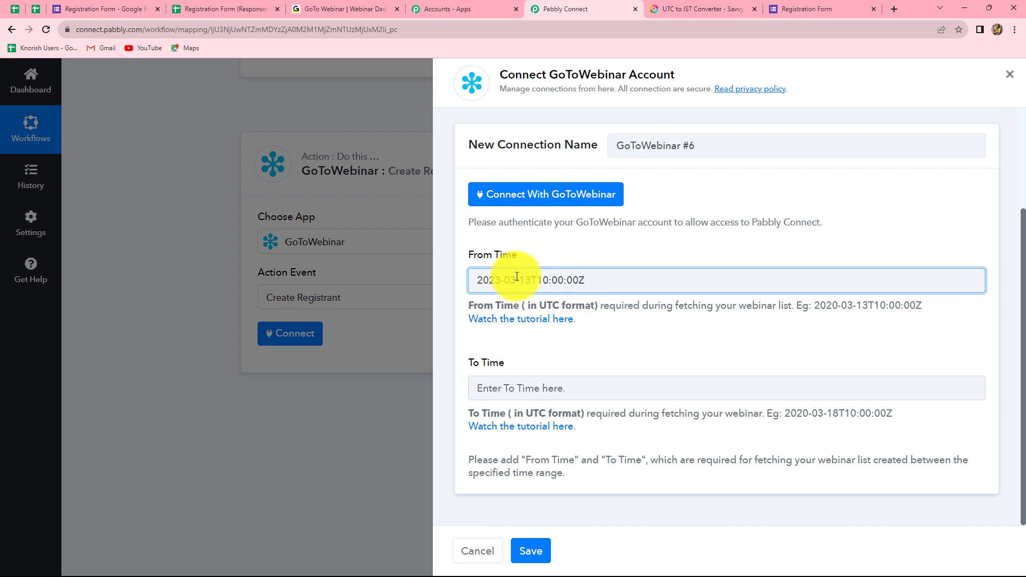
key(BackSpace)
key(BackSpace)
text(10)
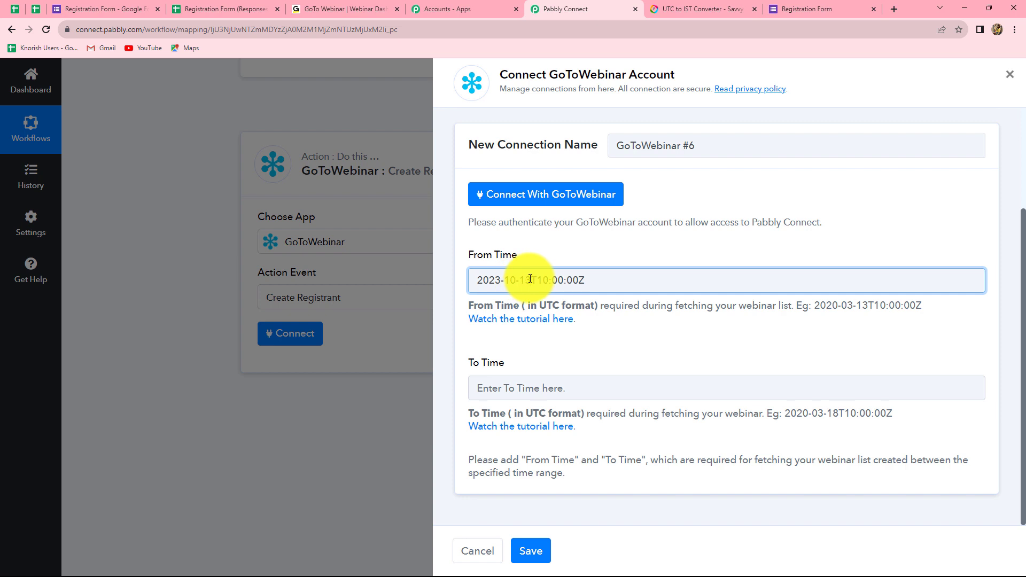
key(BackSpace)
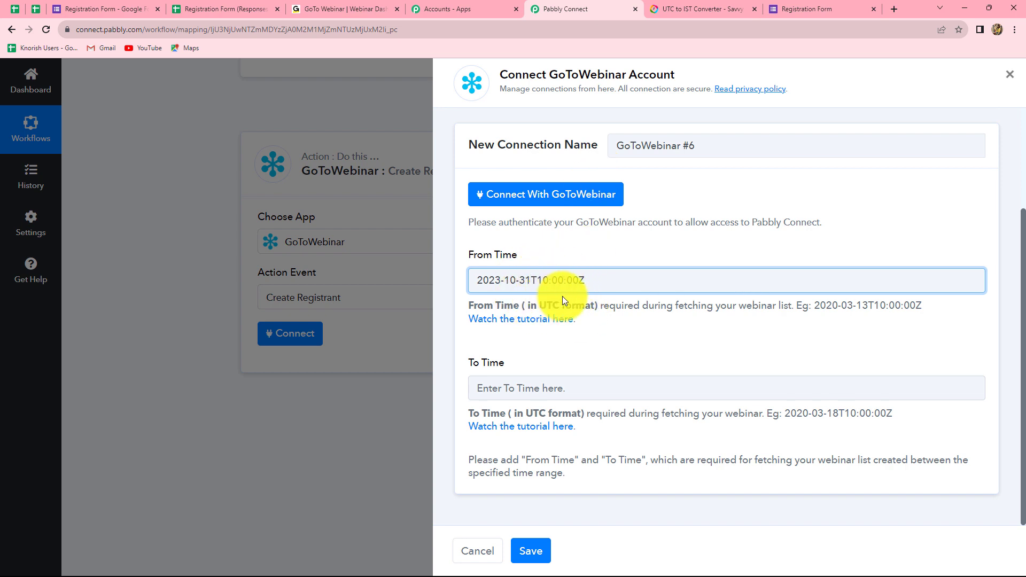
Step: Enter 10:00 am IST in Savvy Time's UTC to IST converter to read 4:30 am UTC
click(685, 8)
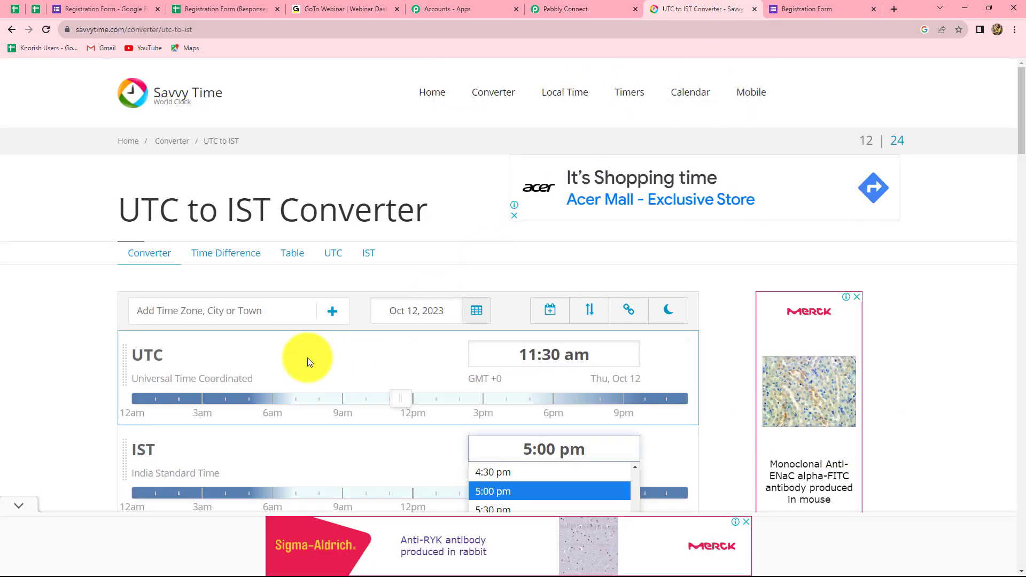
scroll(307, 362, down, 3)
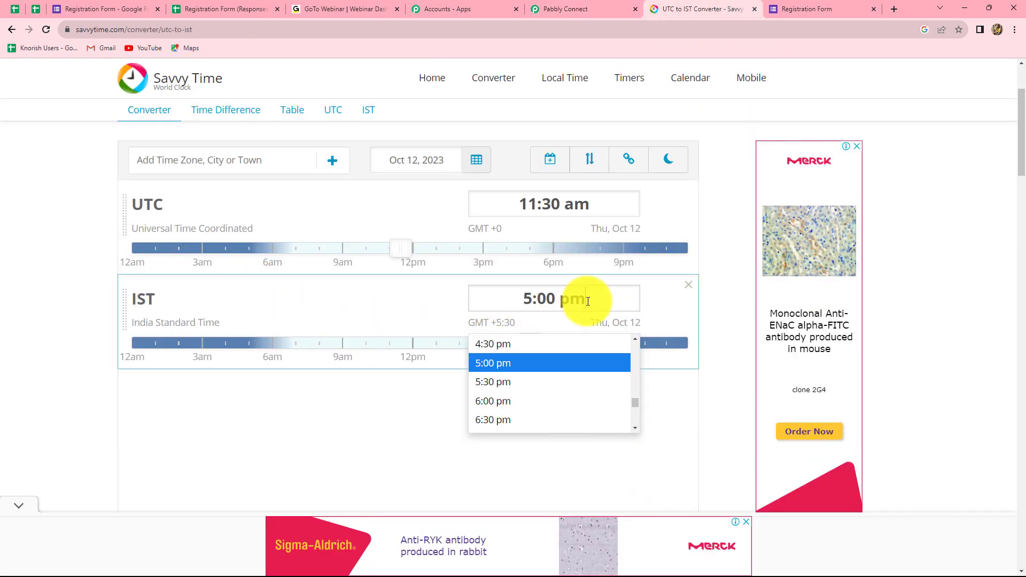
triple_click(588, 301)
key(BackSpace)
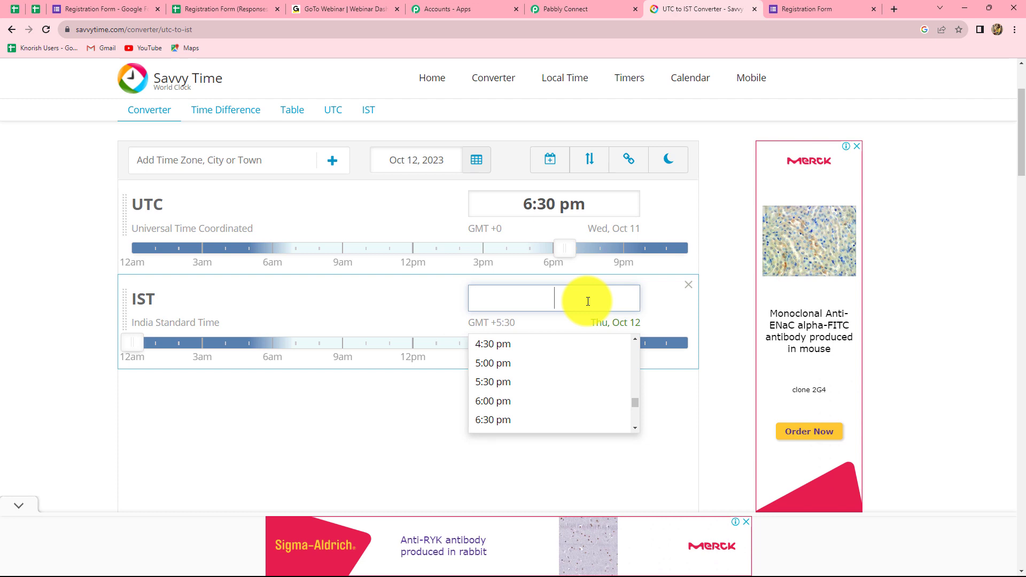
text(10)
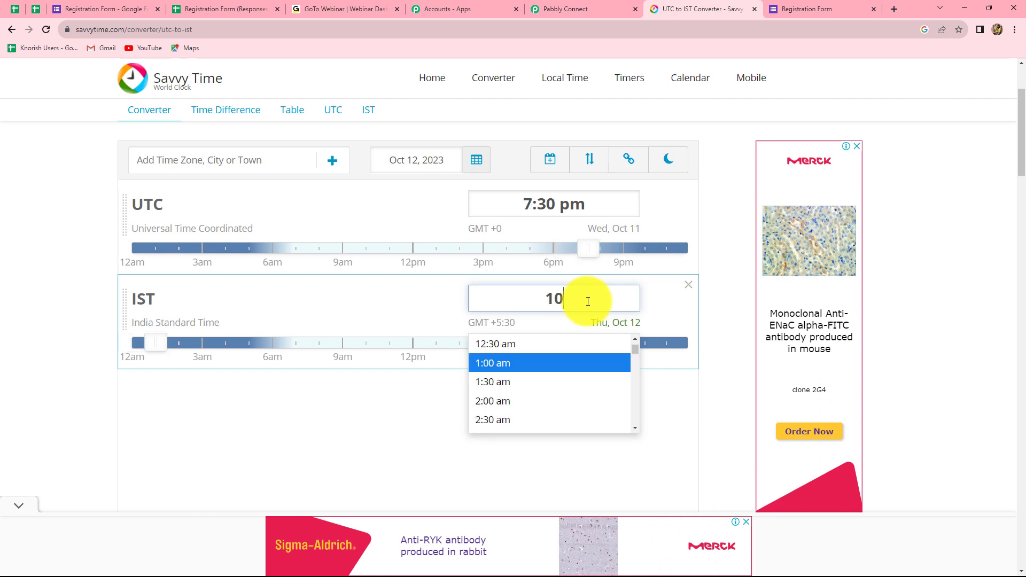
click(561, 362)
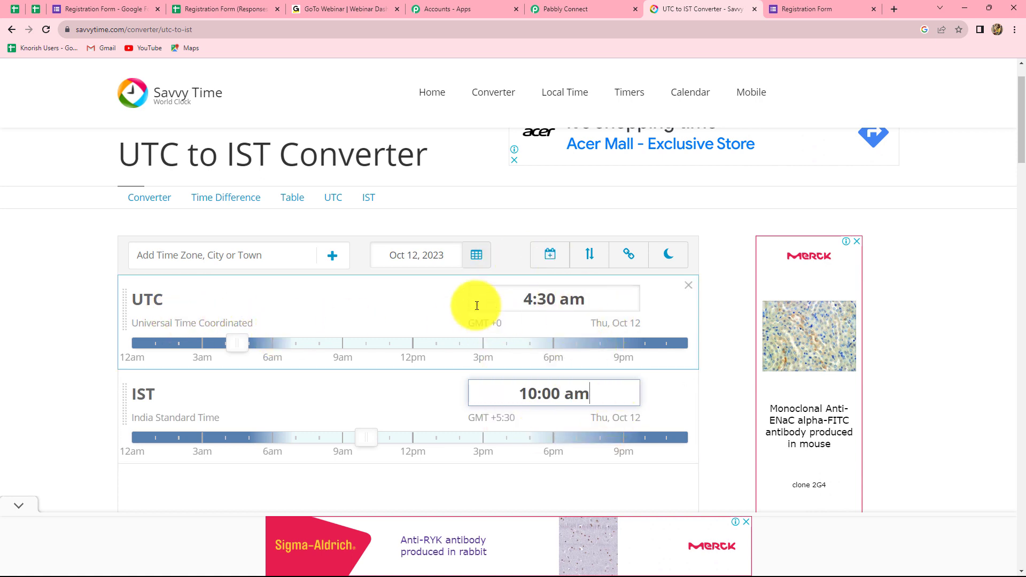
click(565, 9)
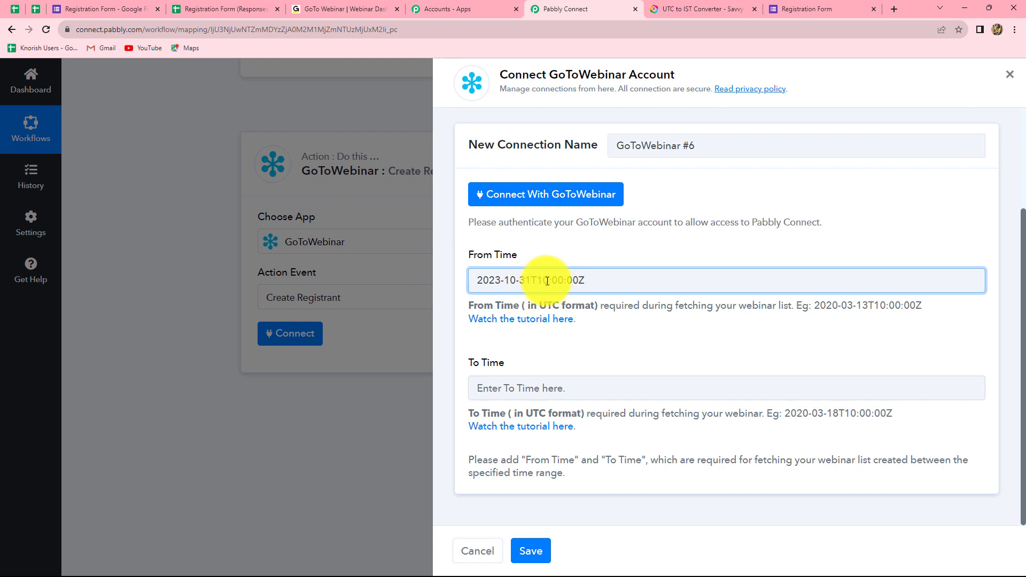
Step: Change From Time's hour to 04:30 and copy 2023-10-31T04:30:00Z into To Time
key(BackSpace)
text(04:)
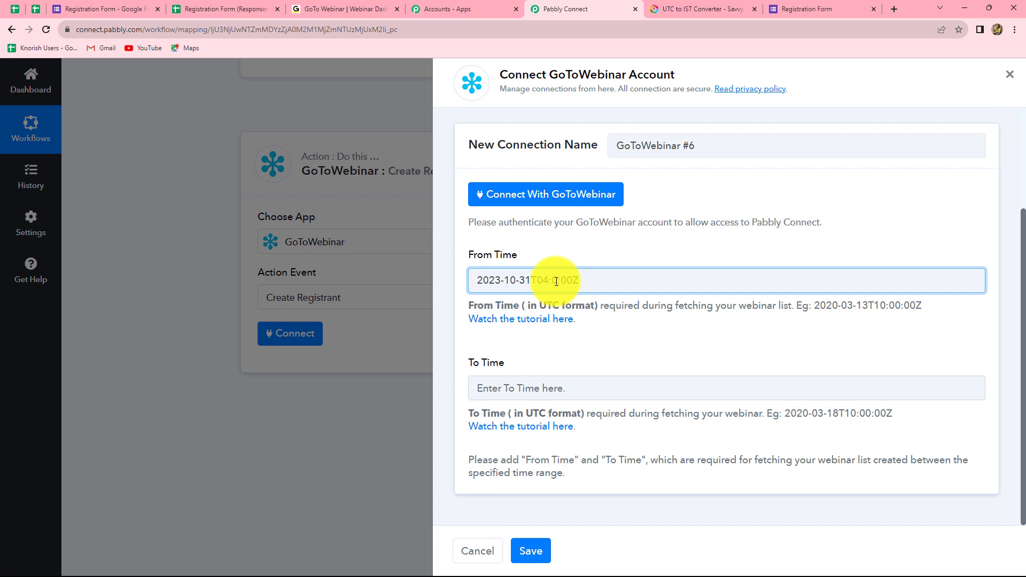
text(3)
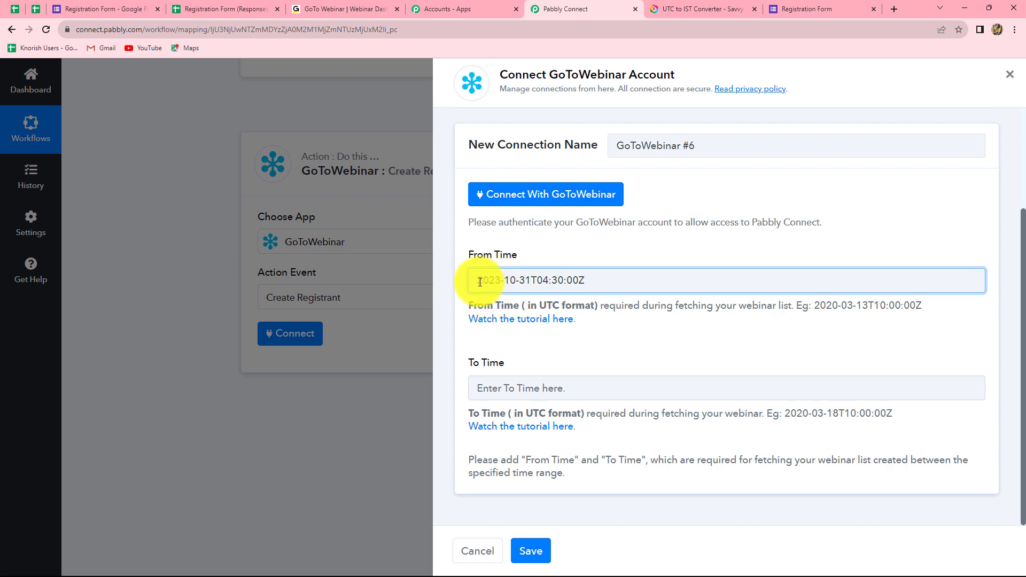
drag(479, 282, 601, 291)
key(ctrl+c)
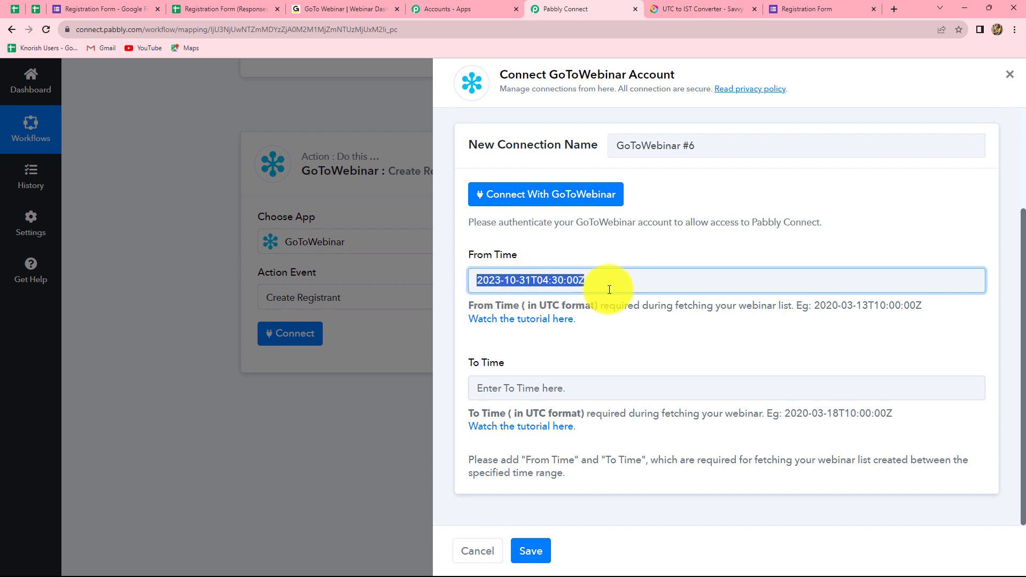
click(575, 391)
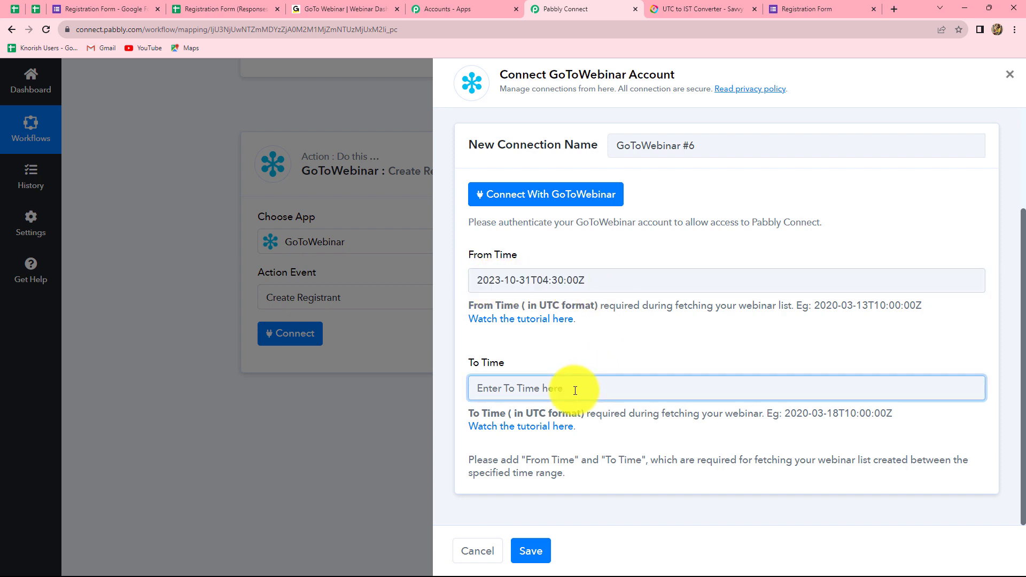
key(ctrl+v)
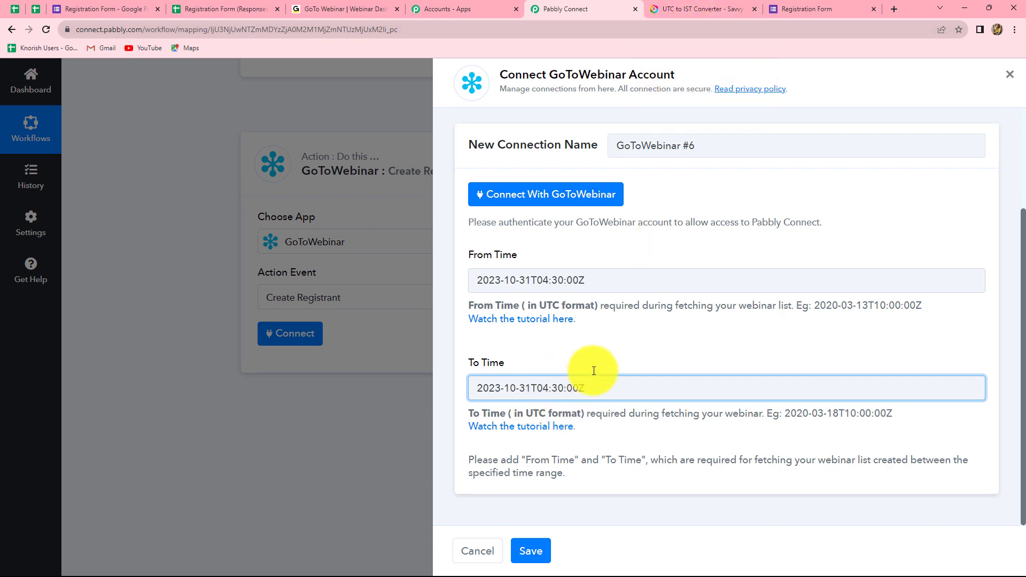
click(687, 6)
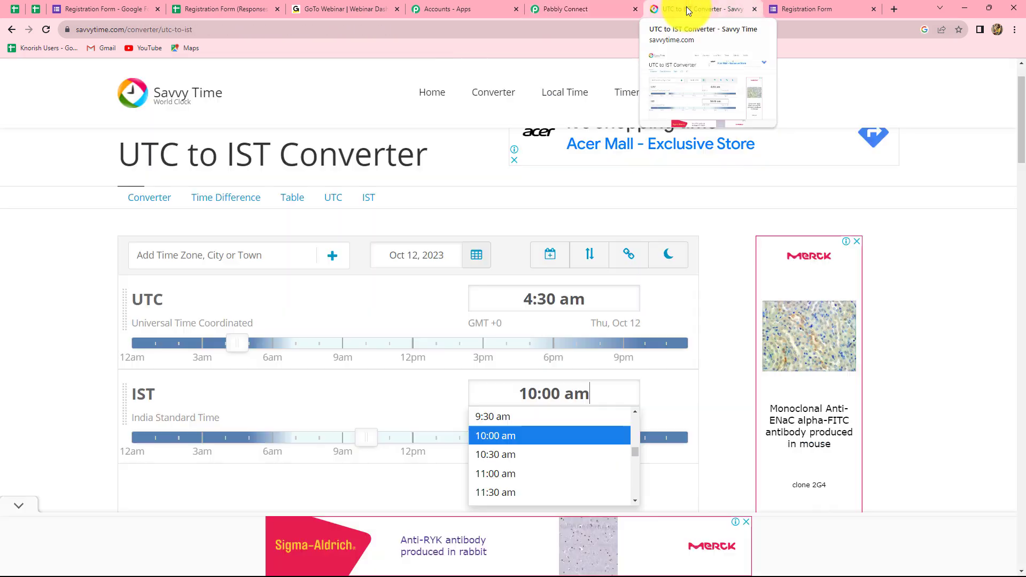
Step: Replace the IST time with 5:00 pm to read 11:30 am UTC in the converter
click(650, 403)
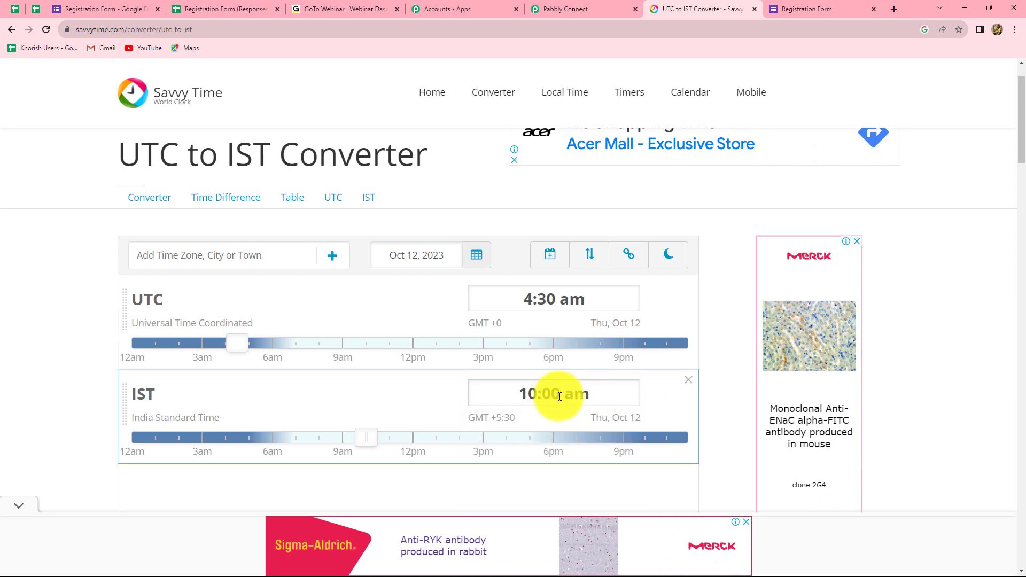
click(559, 396)
key(BackSpace)
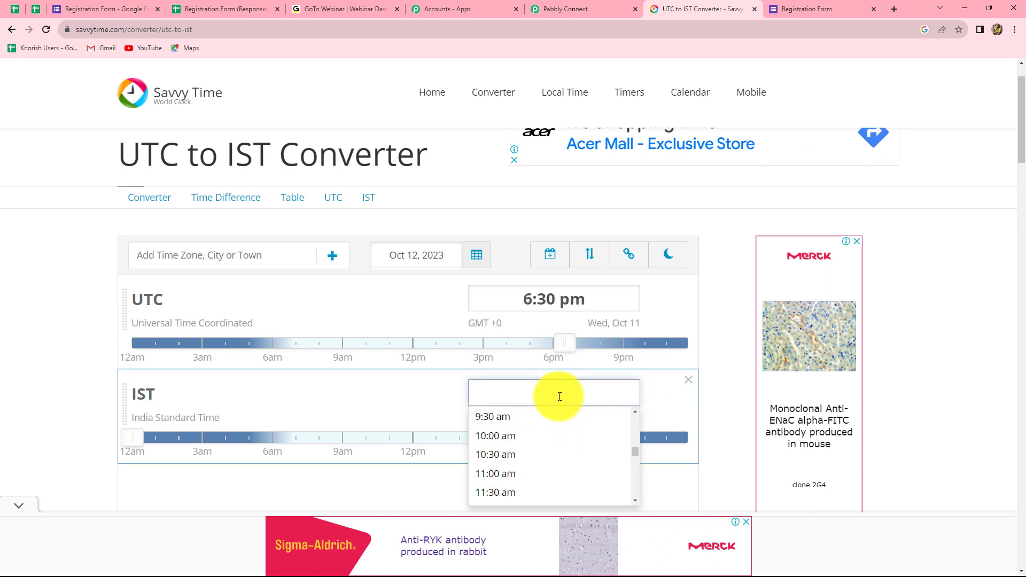
text(5PM)
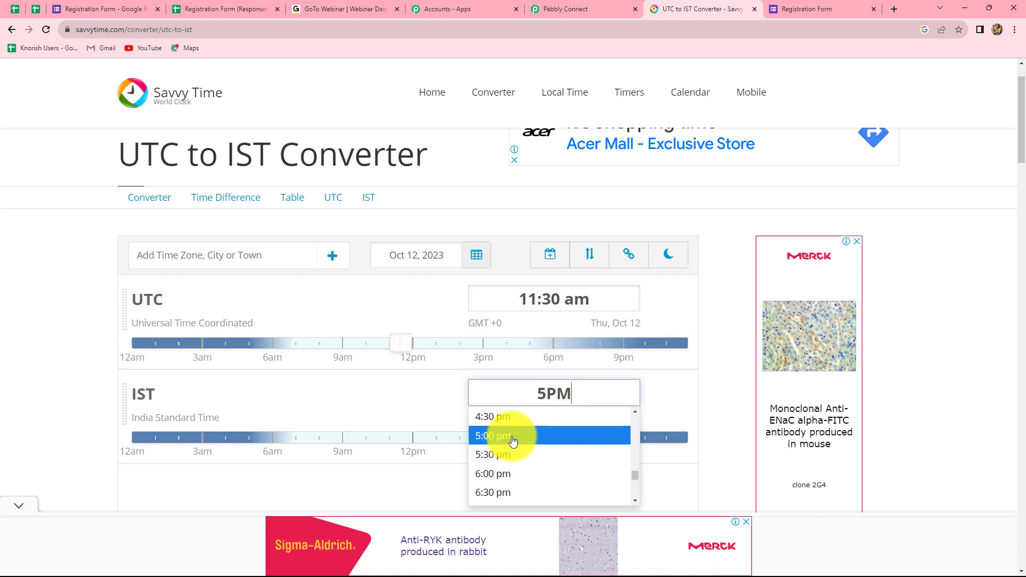
click(511, 438)
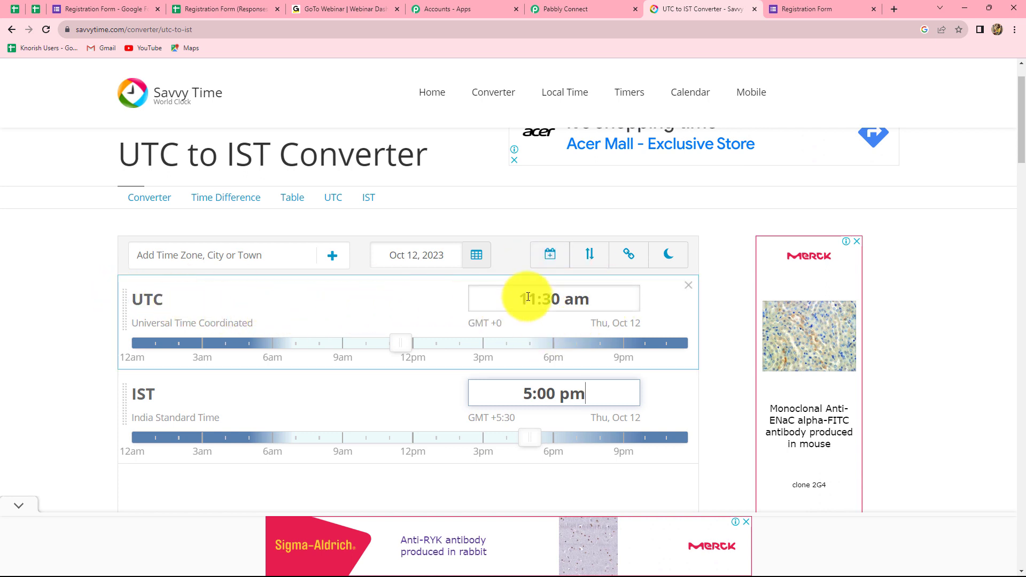
click(567, 7)
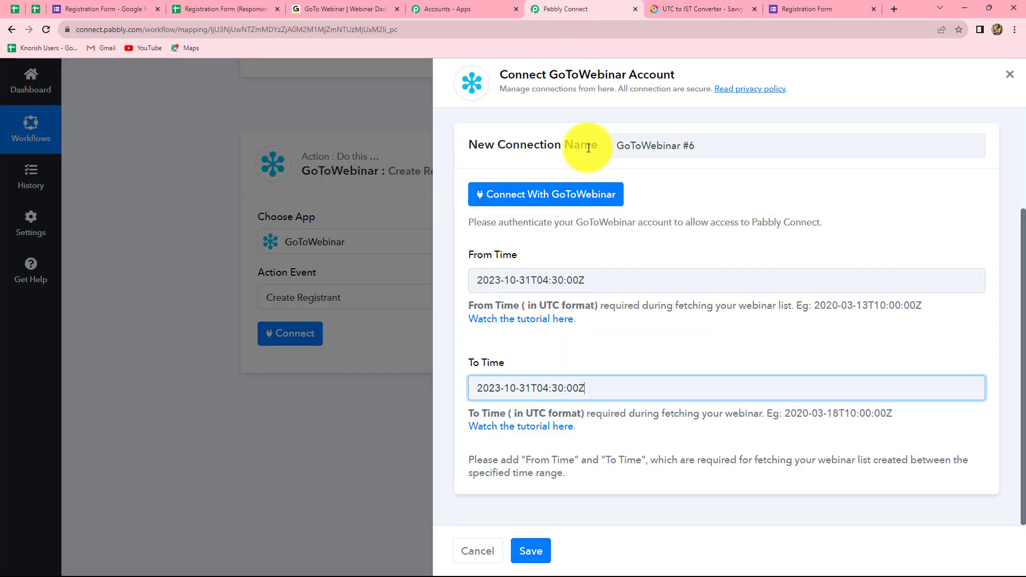
Step: Change the To Time hour to 11, making it 2023-10-31T11:30:00Z
click(549, 387)
key(BackSpace)
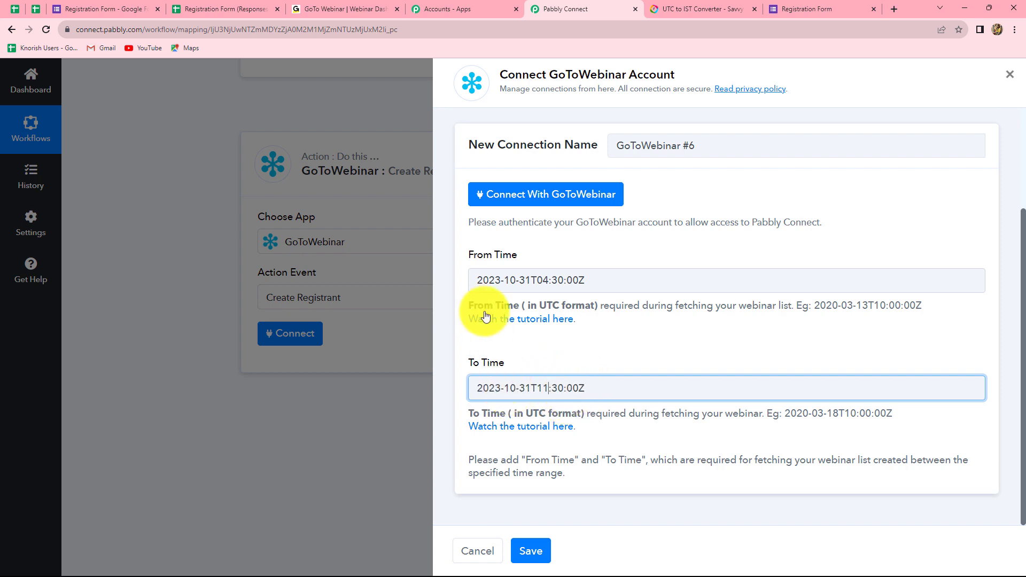
click(600, 390)
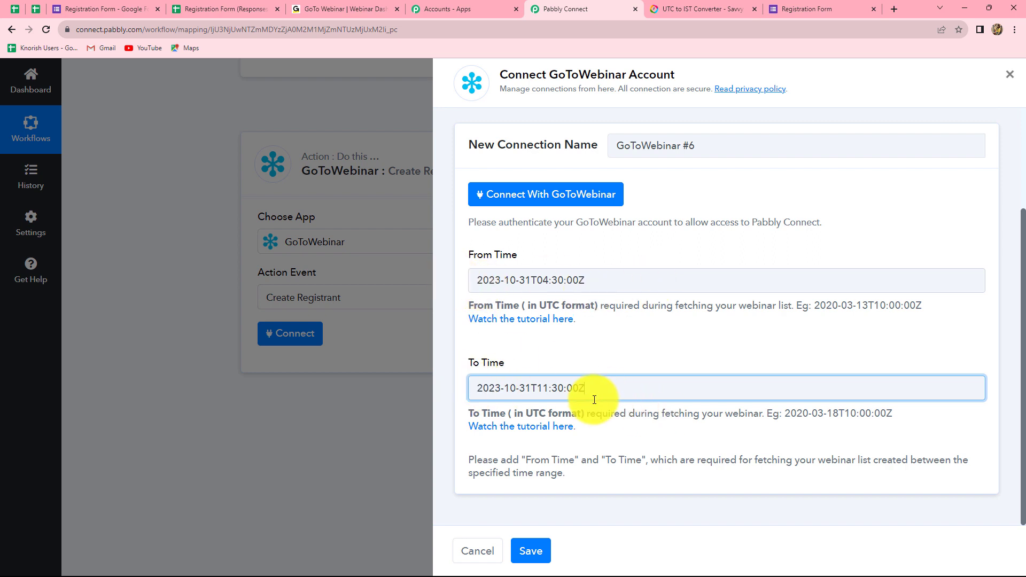
Step: Authorize the GoToWebinar #6 connection so the Create Registrant fields appear
click(566, 199)
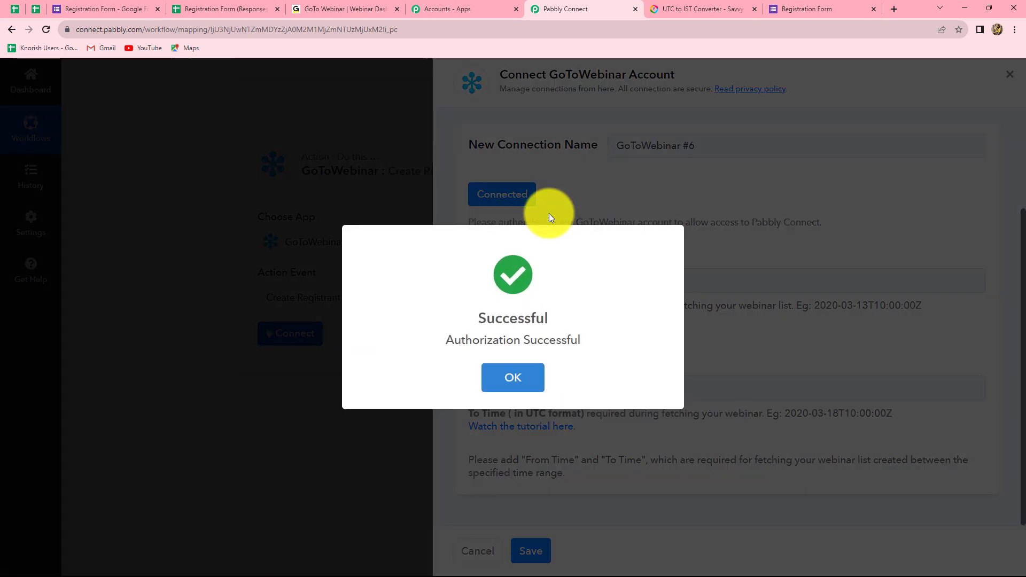
scroll(559, 378, down, 3)
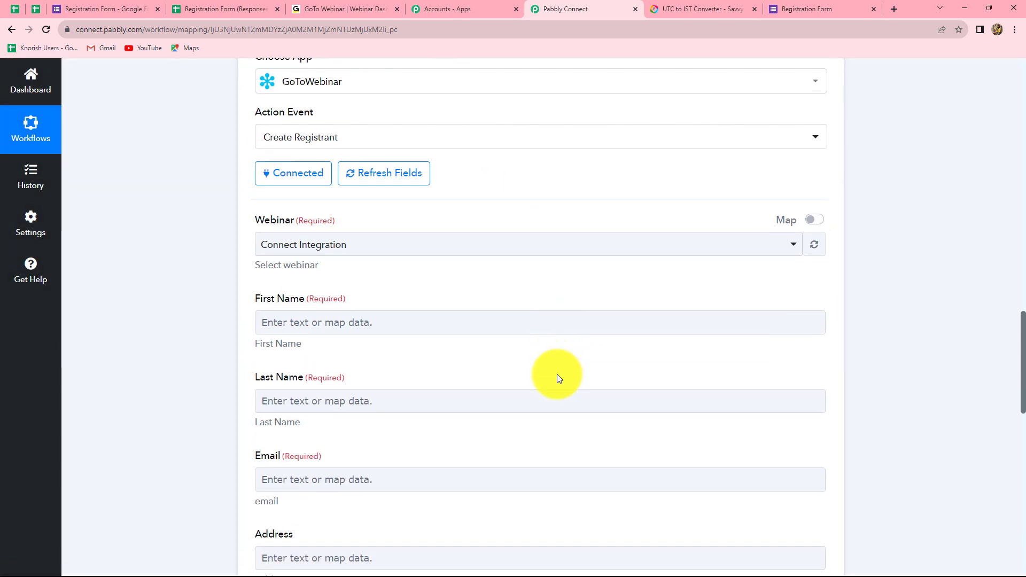
scroll(557, 378, up, 2)
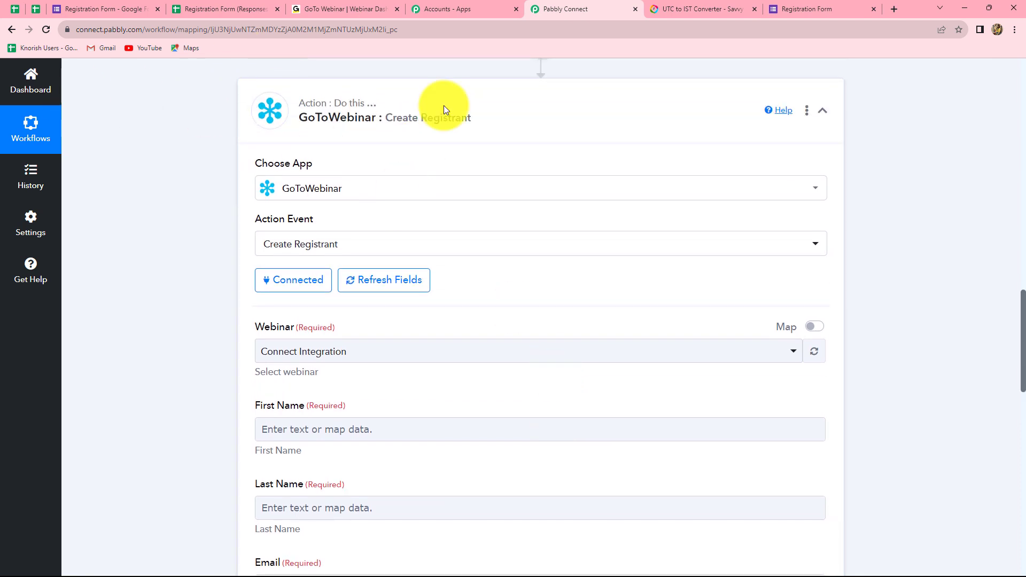
scroll(562, 282, up, 10)
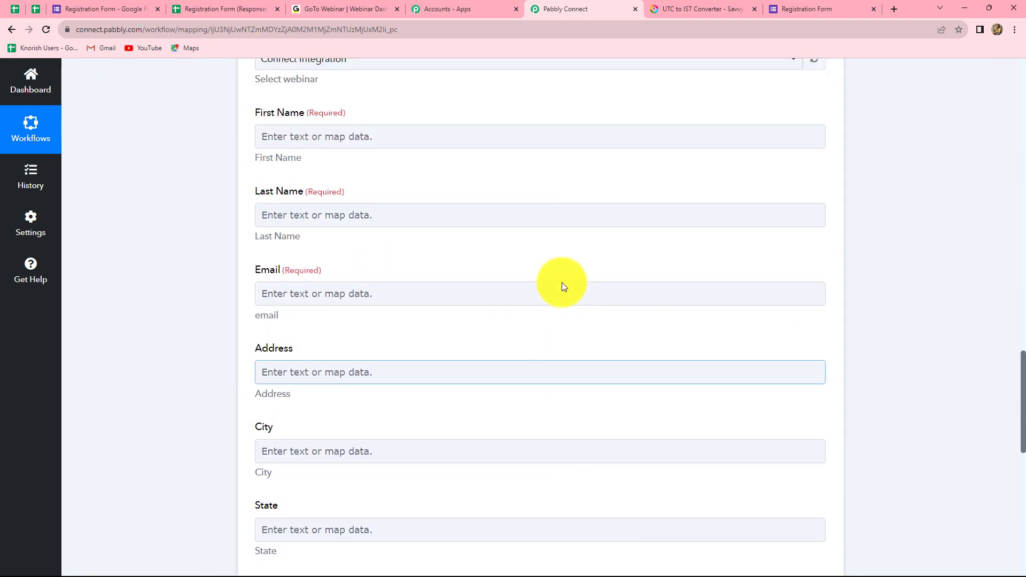
scroll(562, 282, down, 6)
scroll(562, 282, up, 8)
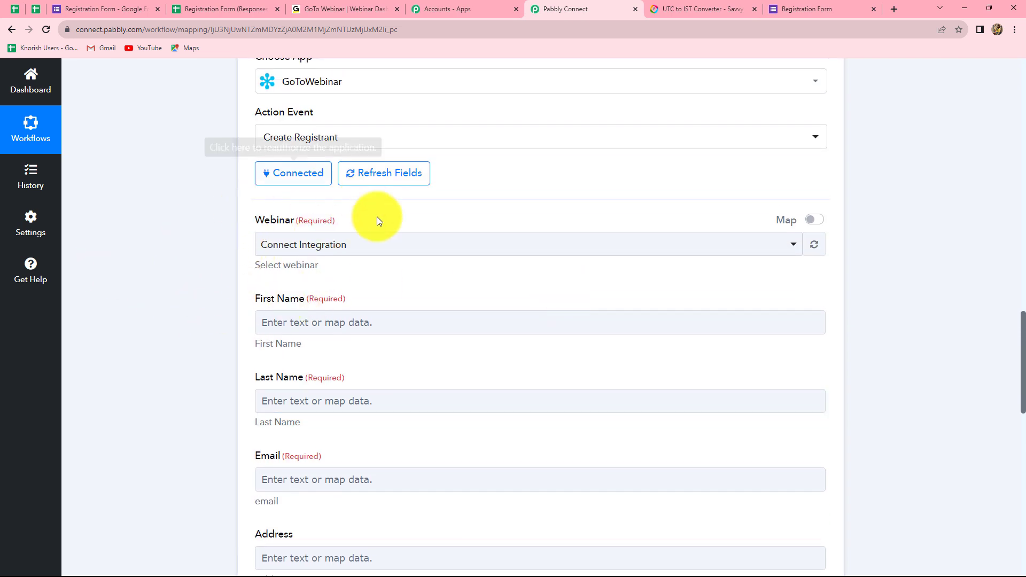
click(364, 246)
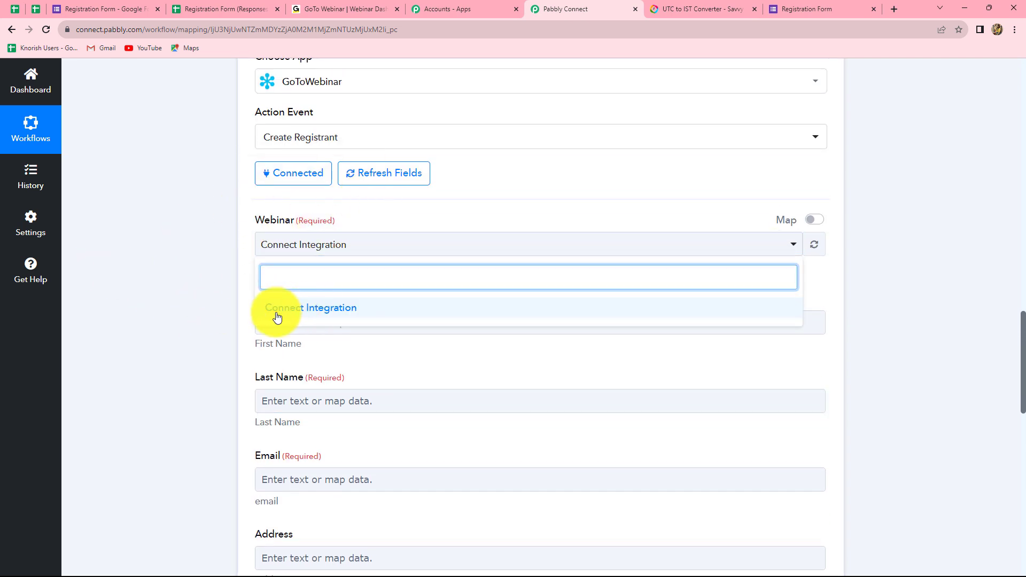
Step: Select Connect Integration as the webinar for new registrants
click(320, 315)
scroll(298, 153, down, 3)
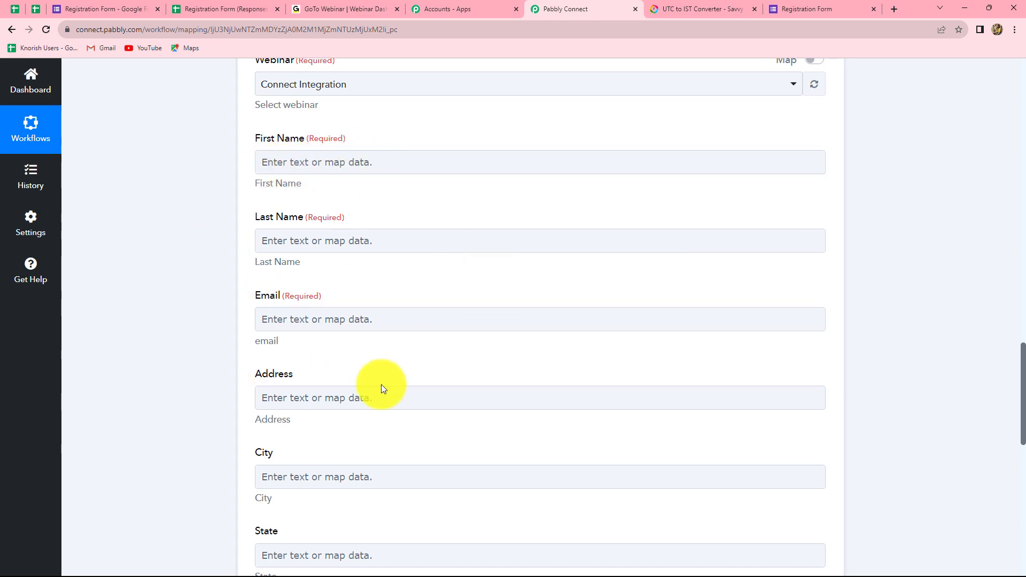
scroll(348, 360, up, 6)
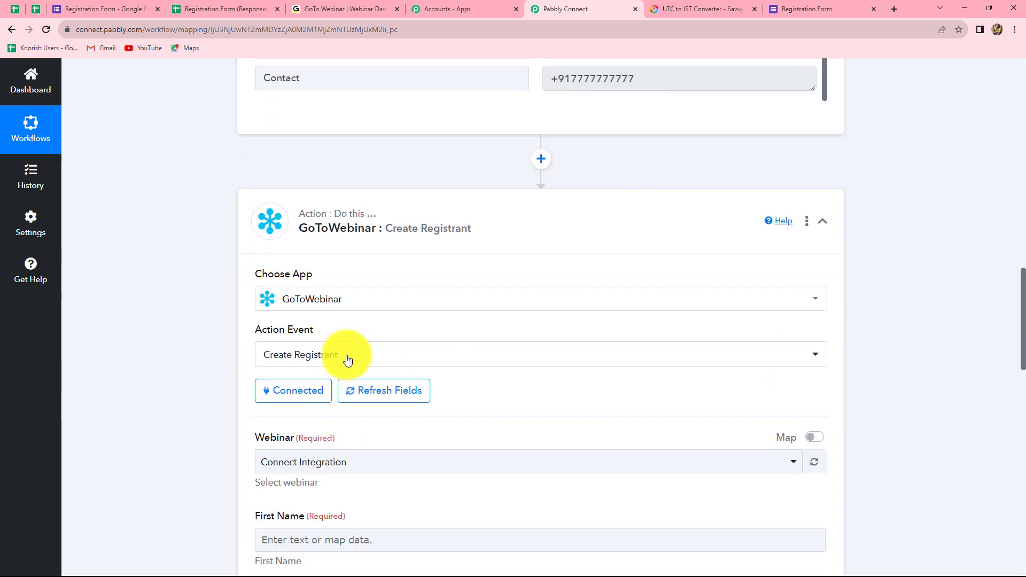
scroll(344, 363, down, 4)
scroll(341, 369, up, 1)
scroll(341, 369, up, 8)
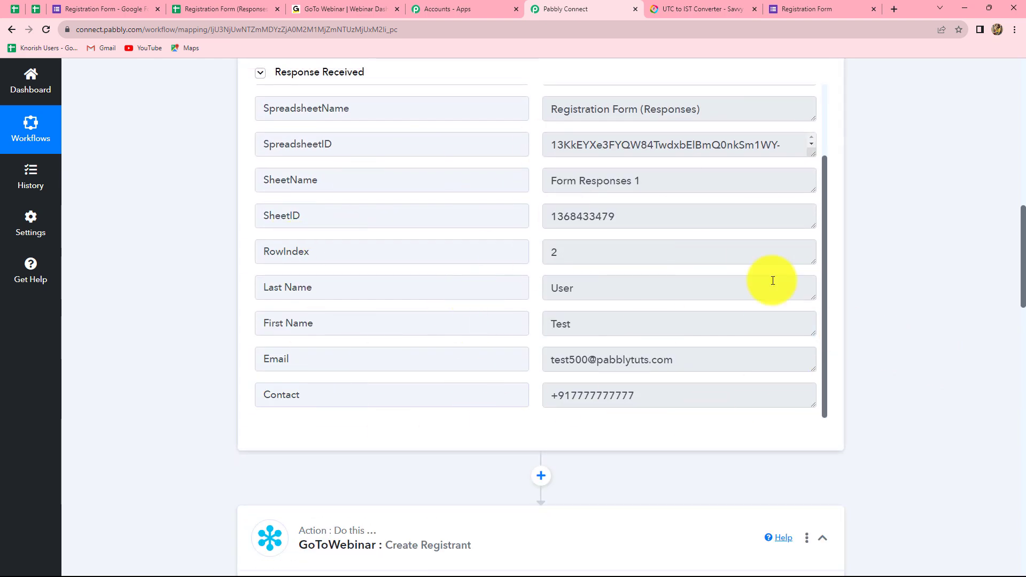
scroll(493, 268, down, 10)
scroll(479, 265, up, 2)
scroll(480, 265, down, 3)
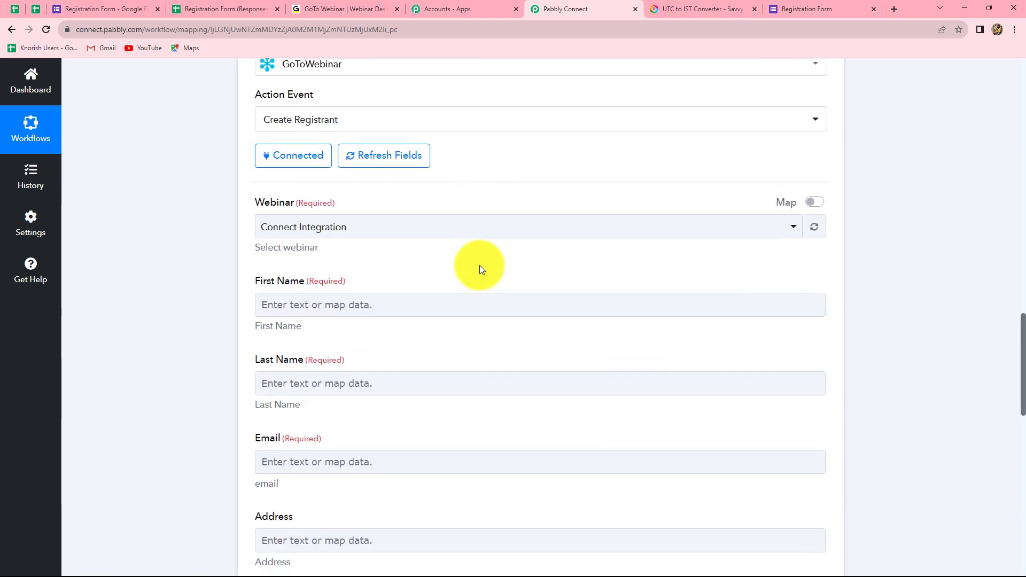
Step: Map the Google Forms First Name answer into the registrant's First Name field
click(405, 218)
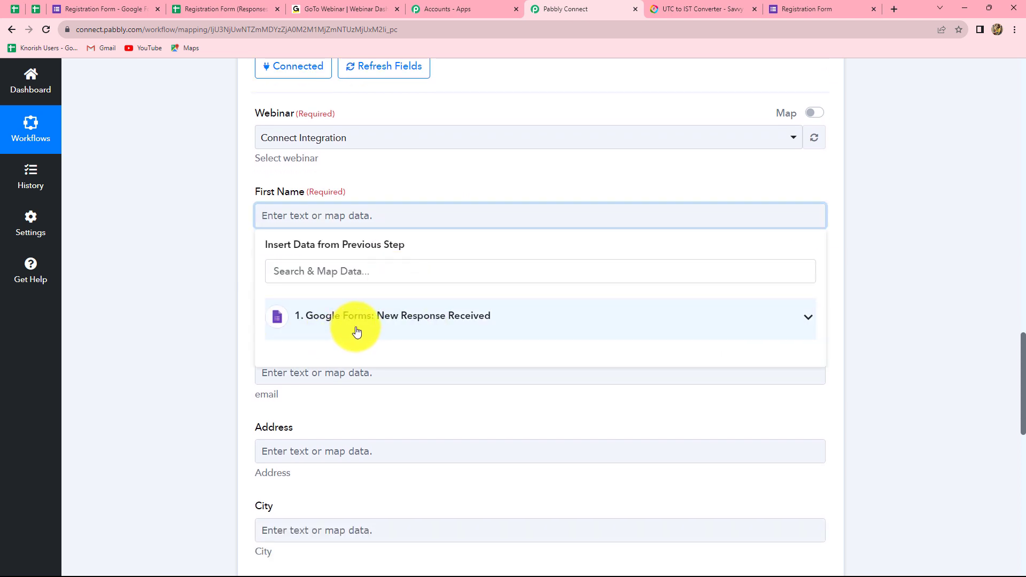
click(358, 330)
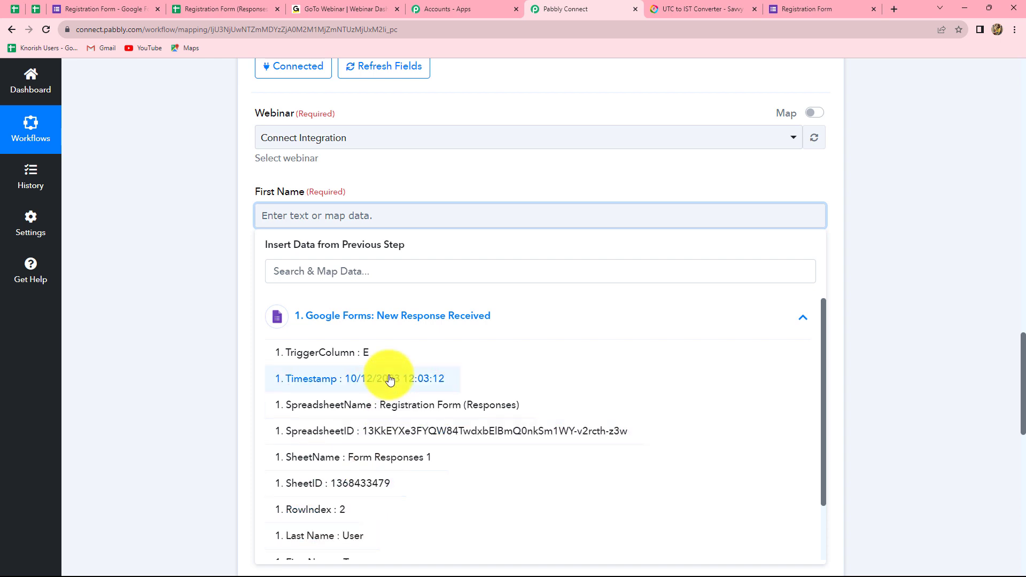
scroll(383, 455, down, 2)
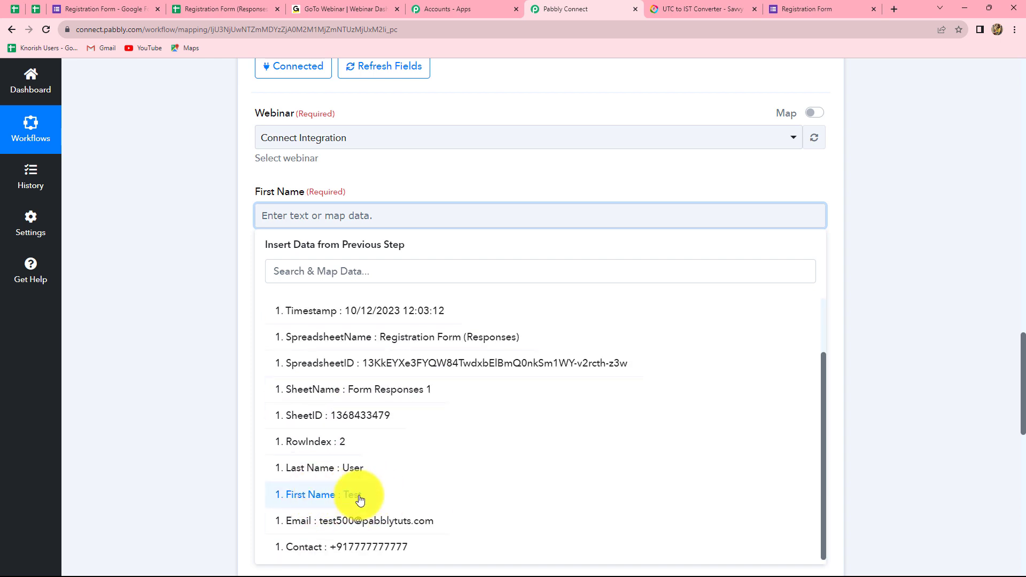
click(360, 500)
click(928, 390)
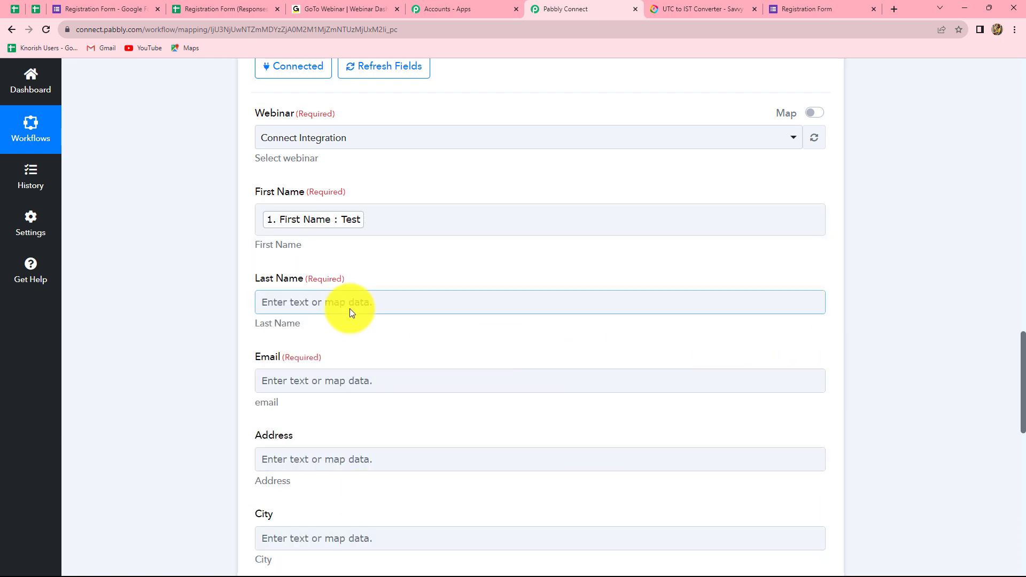
scroll(342, 305, down, 2)
click(310, 272)
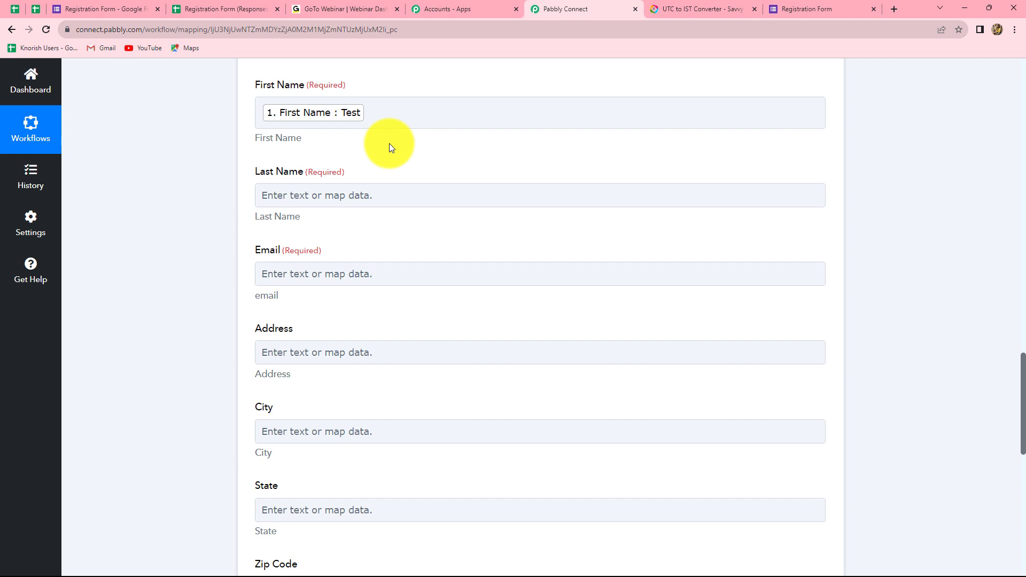
scroll(389, 144, down, 2)
Step: Map the form's Last Name and email address into Last Name and Email
click(341, 94)
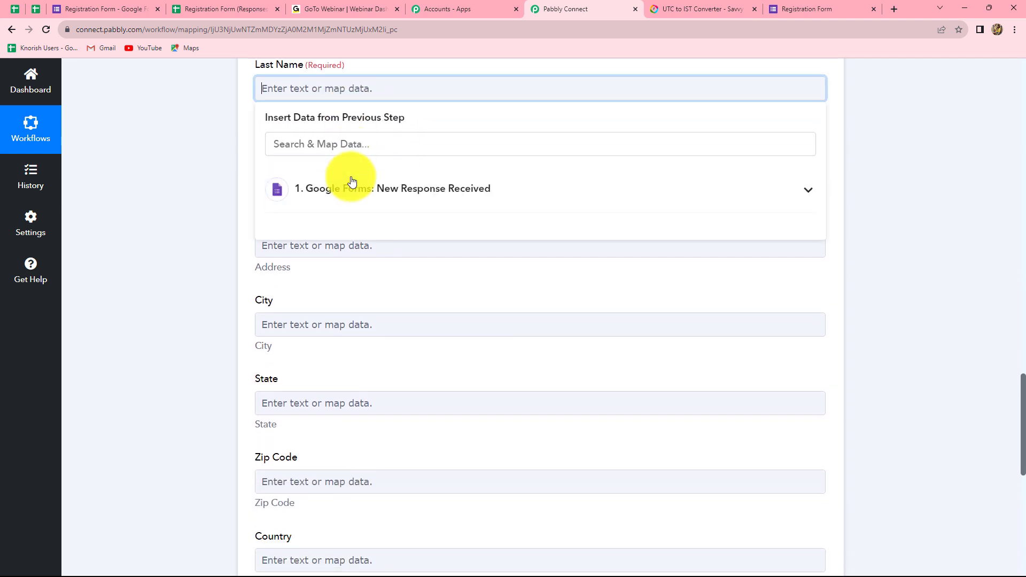
click(351, 185)
click(342, 409)
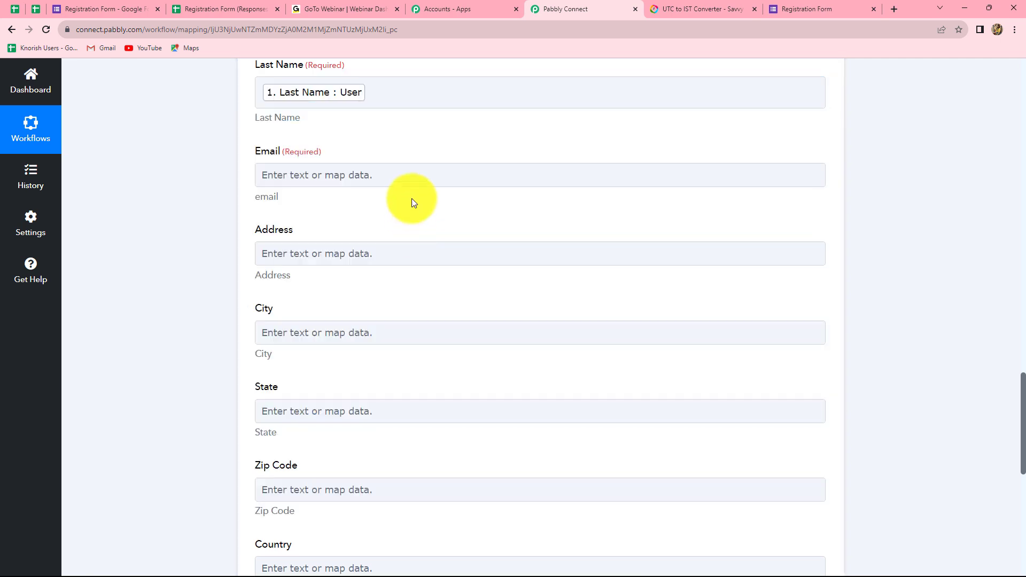
click(412, 179)
click(401, 273)
click(321, 548)
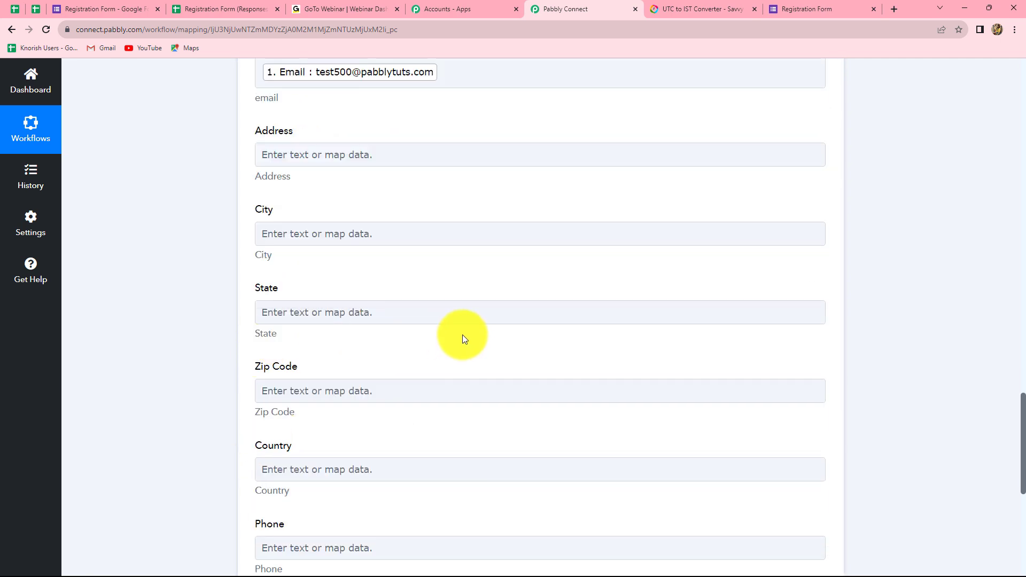
Step: Map the form's Contact number into the Phone field
scroll(466, 330, down, 6)
scroll(466, 330, up, 4)
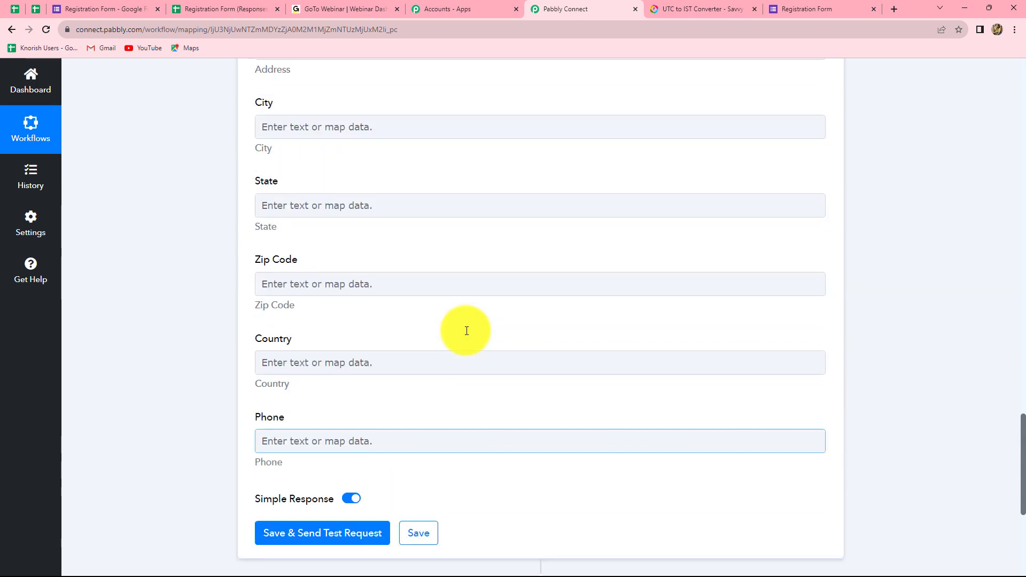
scroll(466, 330, down, 5)
scroll(351, 178, up, 6)
scroll(351, 178, down, 5)
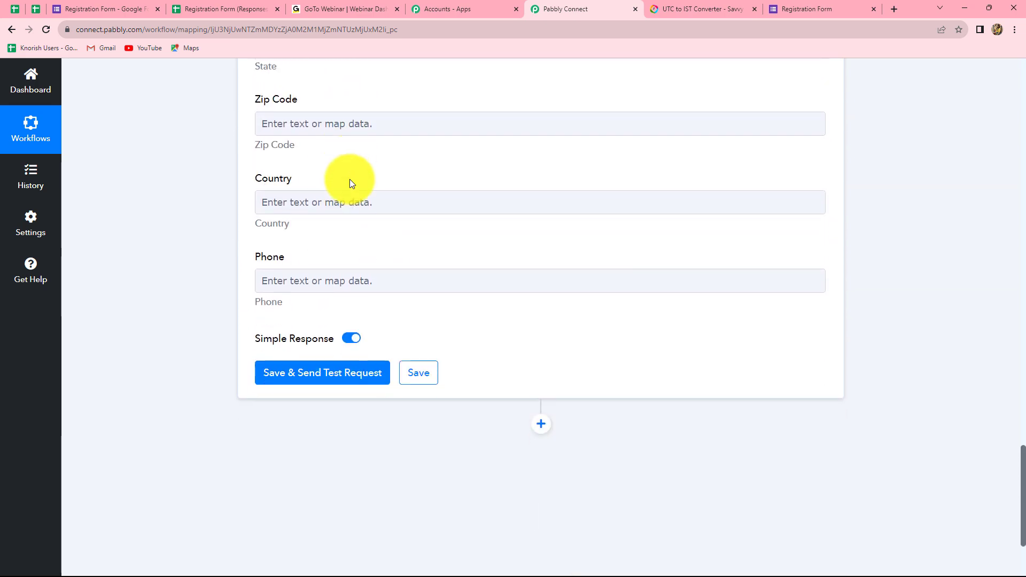
click(297, 282)
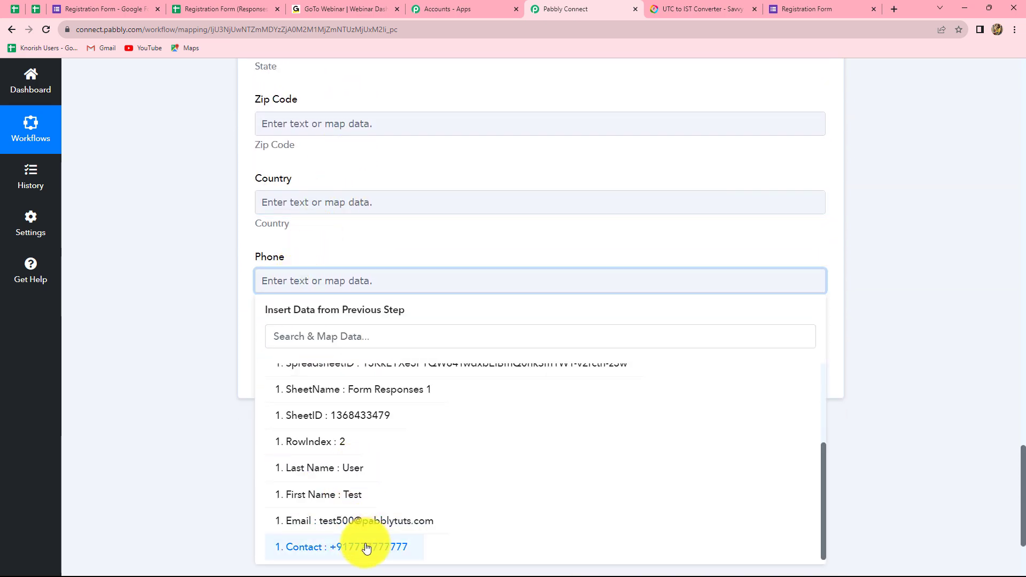
click(365, 544)
click(948, 306)
scroll(454, 264, up, 8)
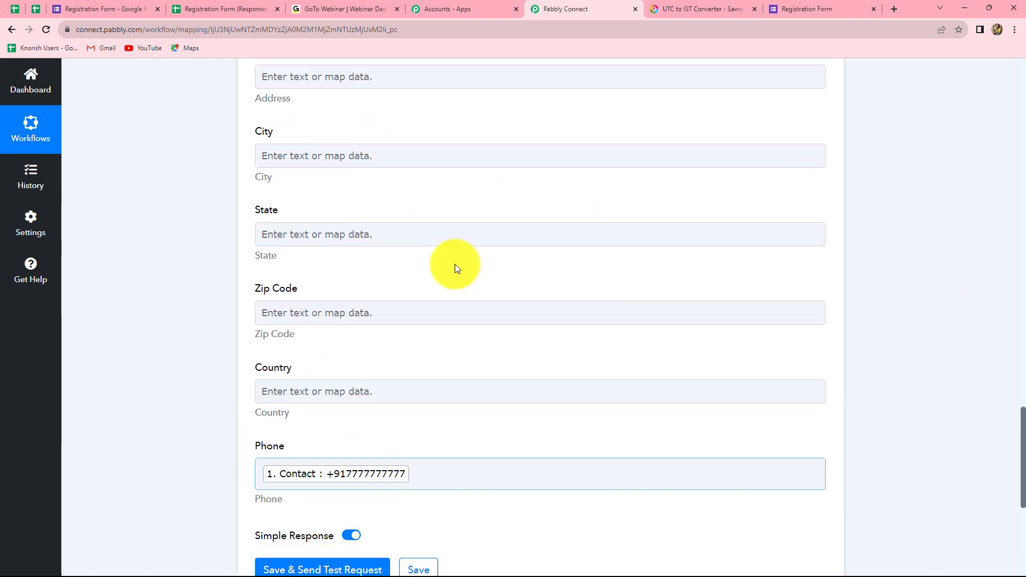
scroll(455, 264, up, 3)
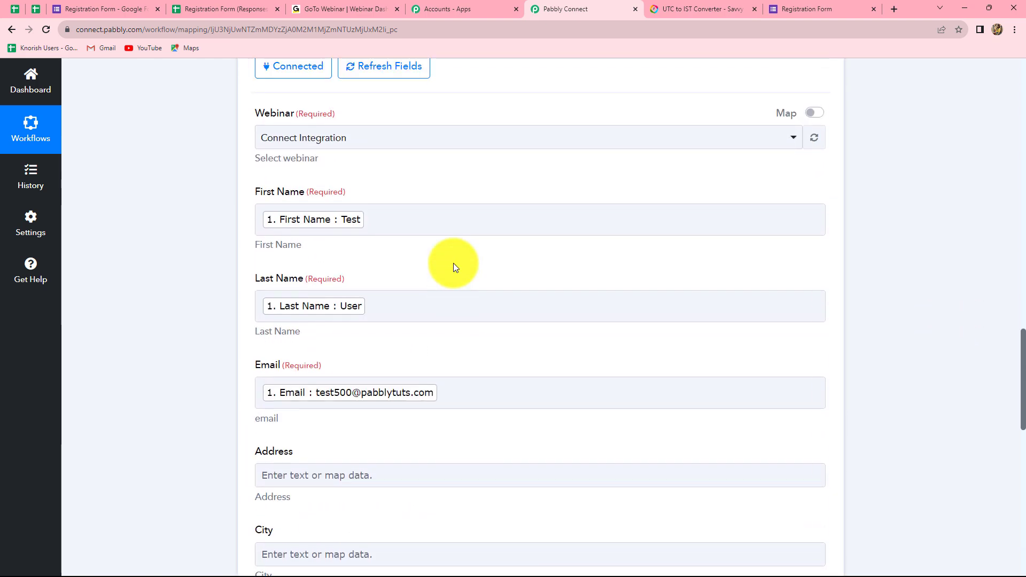
scroll(455, 264, down, 6)
scroll(453, 265, down, 5)
Step: Save and send a test request, confirming an APPROVED status and registrant key in the response
click(282, 384)
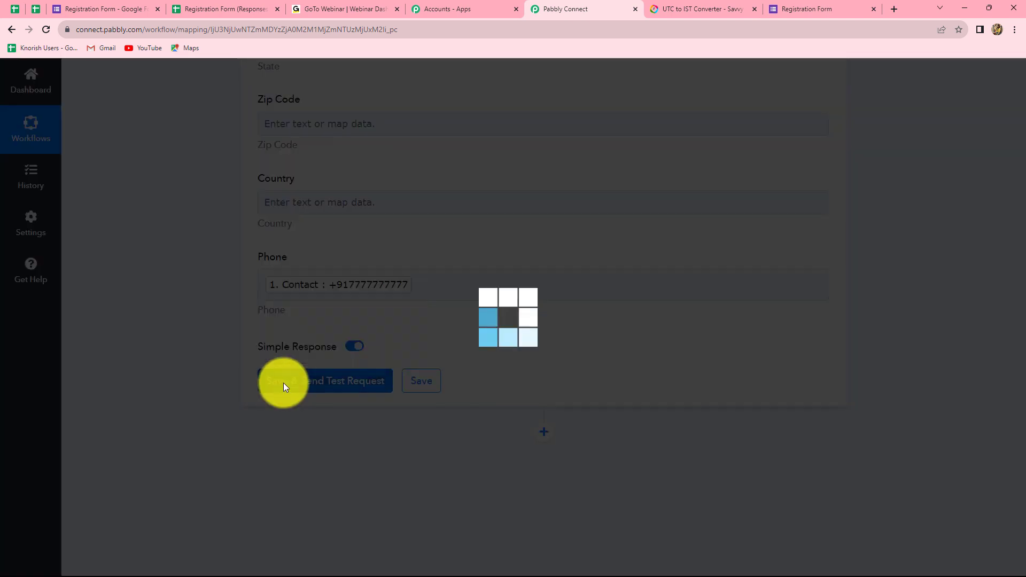
scroll(981, 332, down, 3)
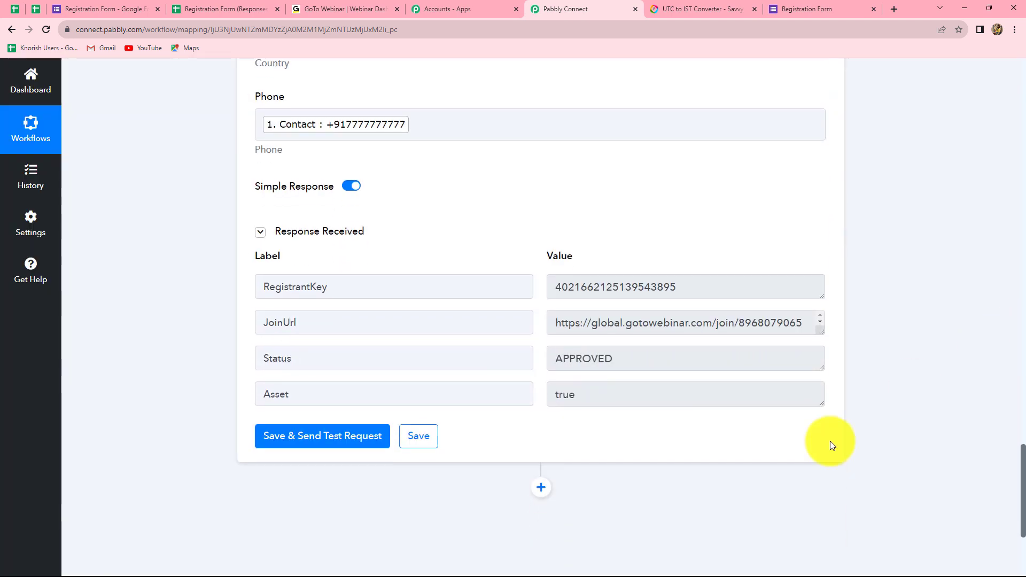
drag(556, 358, 627, 375)
drag(679, 286, 563, 284)
click(718, 285)
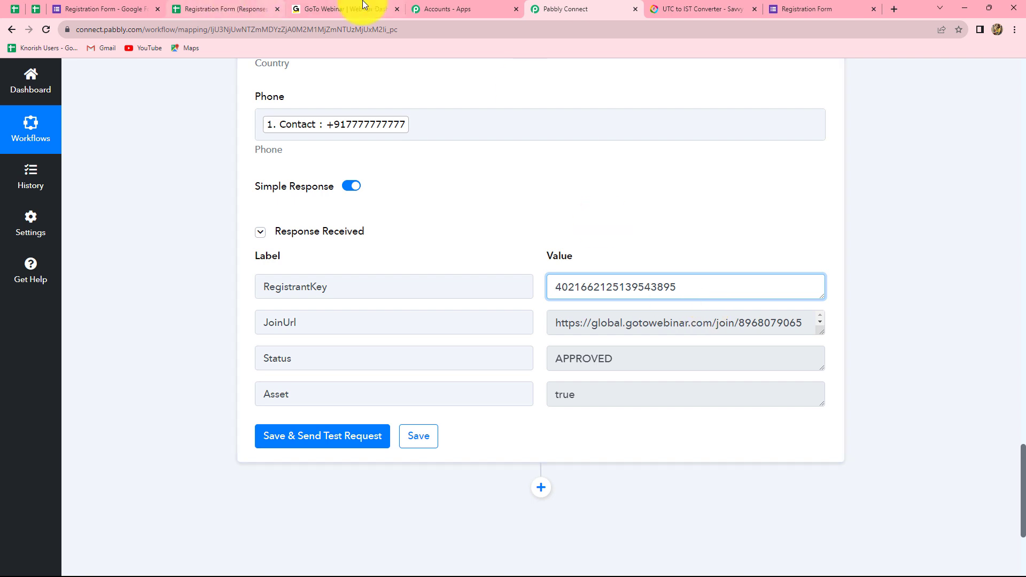
click(342, 9)
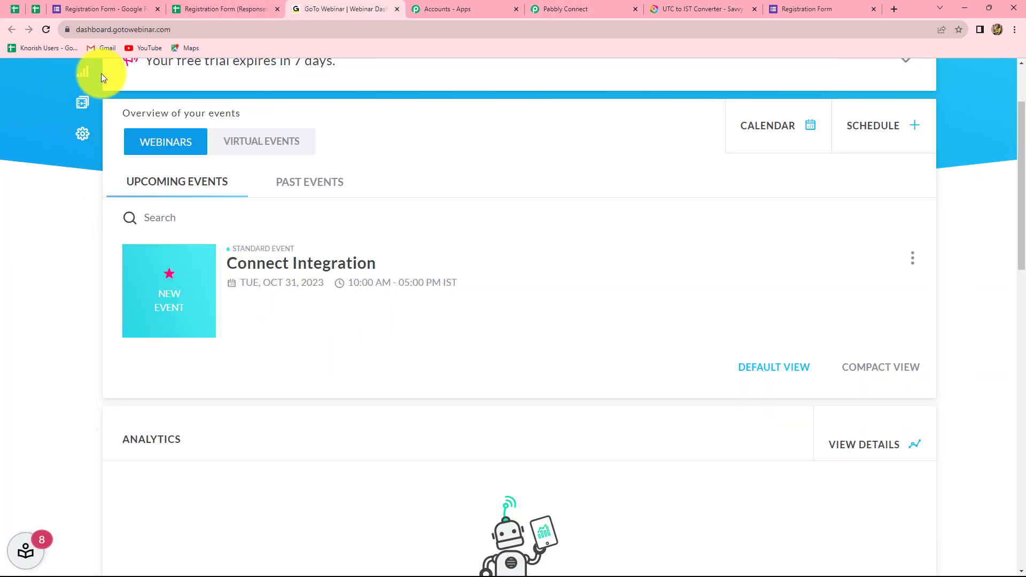
Step: Reload the GoToWebinar dashboard and confirm the test registrant is listed under Connect Integration's 2 registered
click(47, 29)
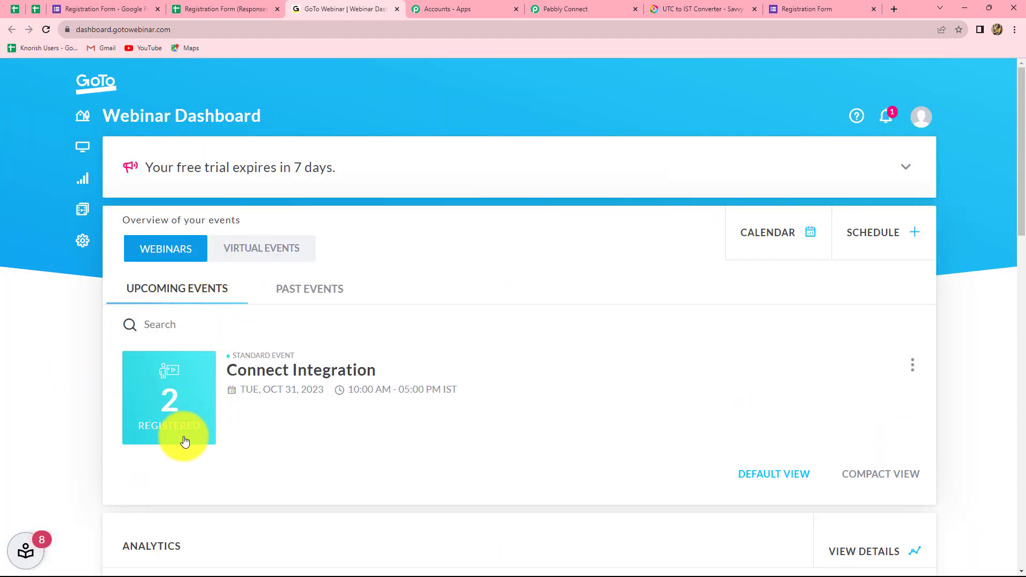
click(176, 400)
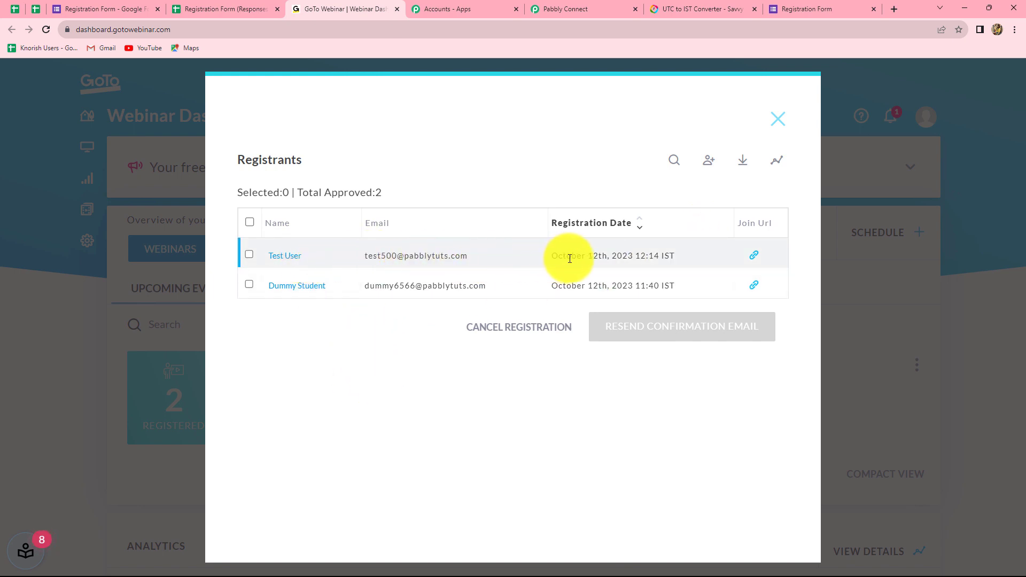
click(776, 123)
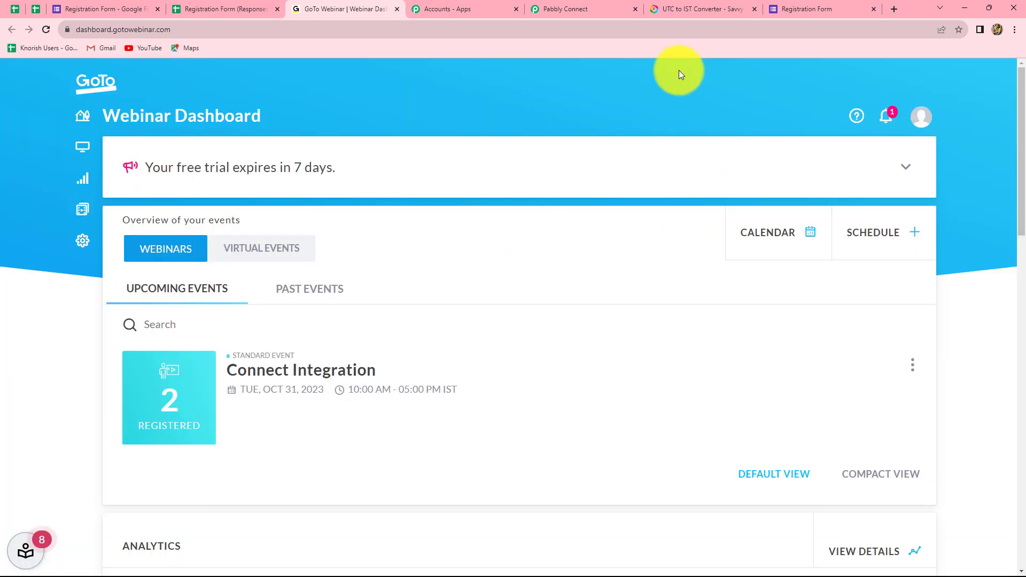
Step: Back in the Pabbly Connect workflow, add a Gmail action step with the Send Email event
click(585, 9)
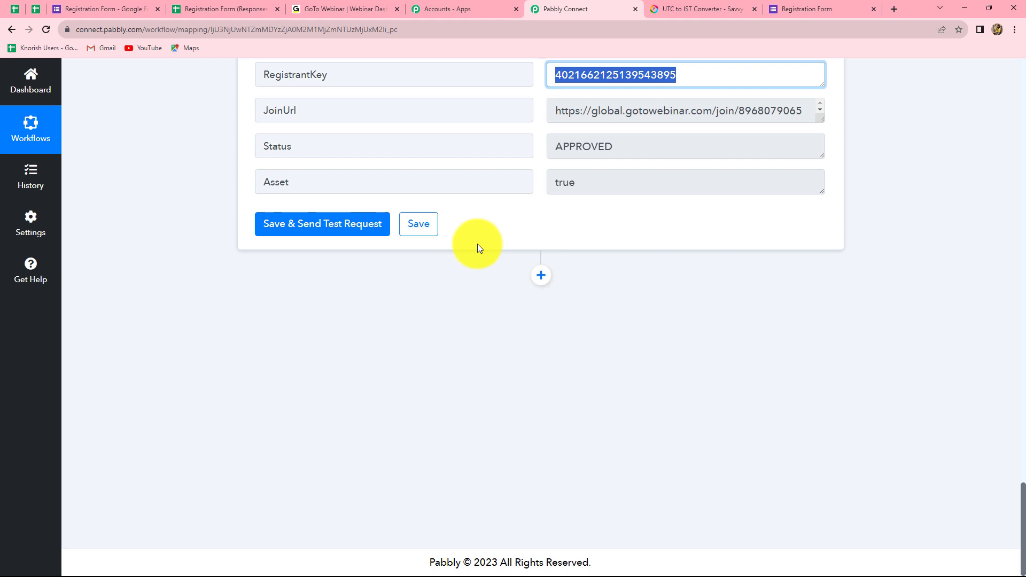
click(539, 279)
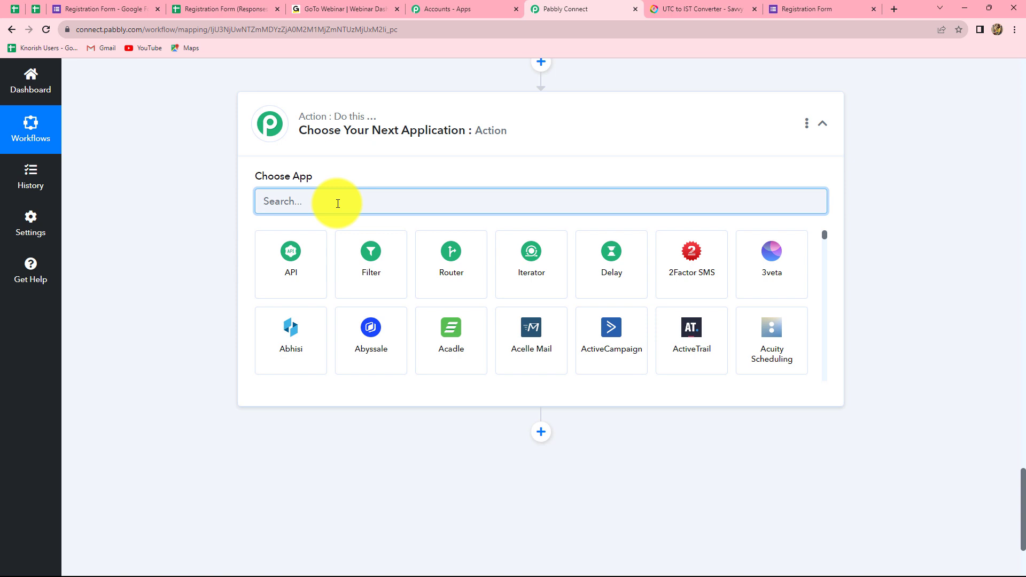
text(Gmai)
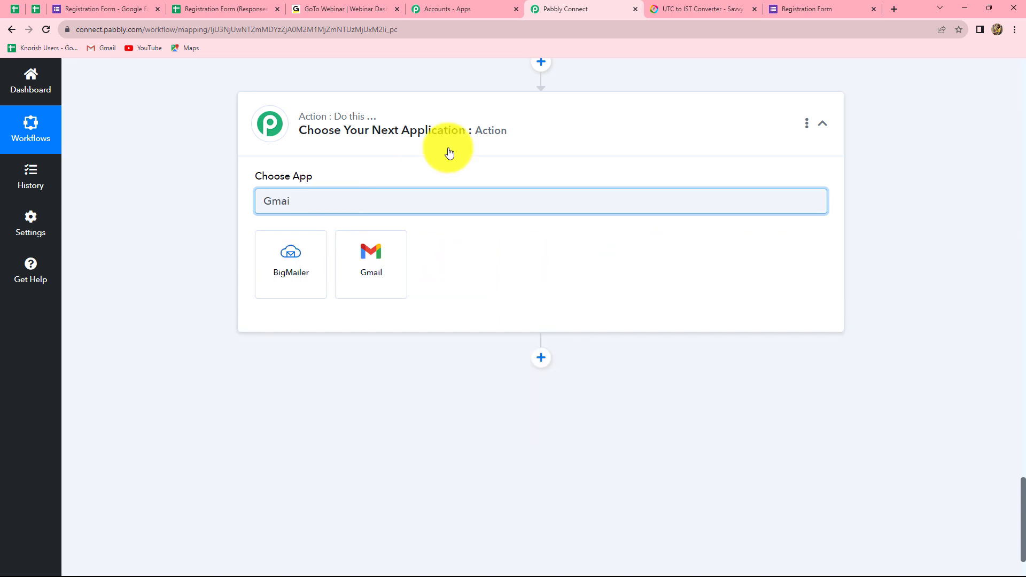
click(345, 261)
click(300, 255)
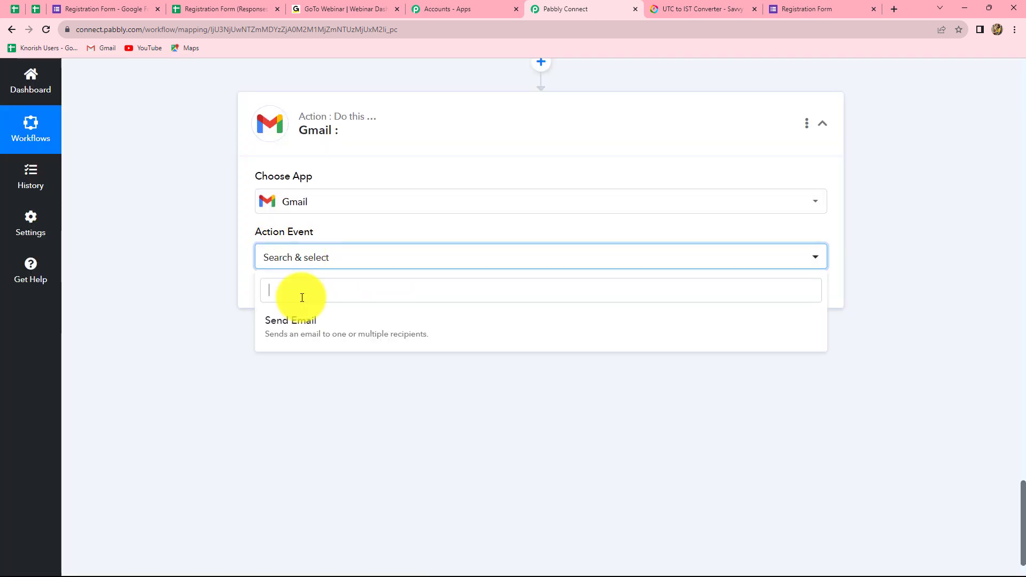
click(298, 332)
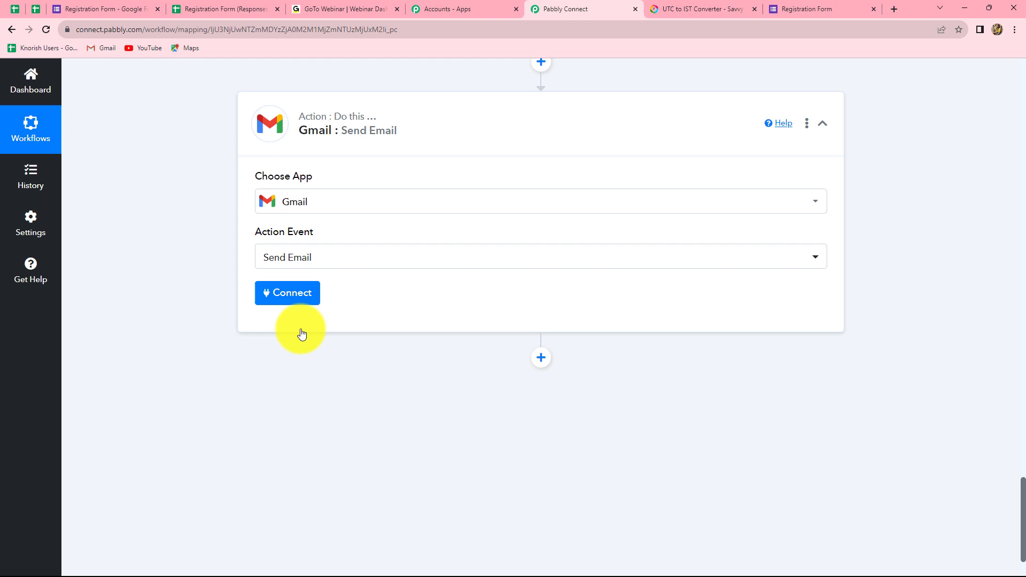
Step: Add a new Gmail connection by signing in with Google and allowing Pabbly Connect access
click(284, 292)
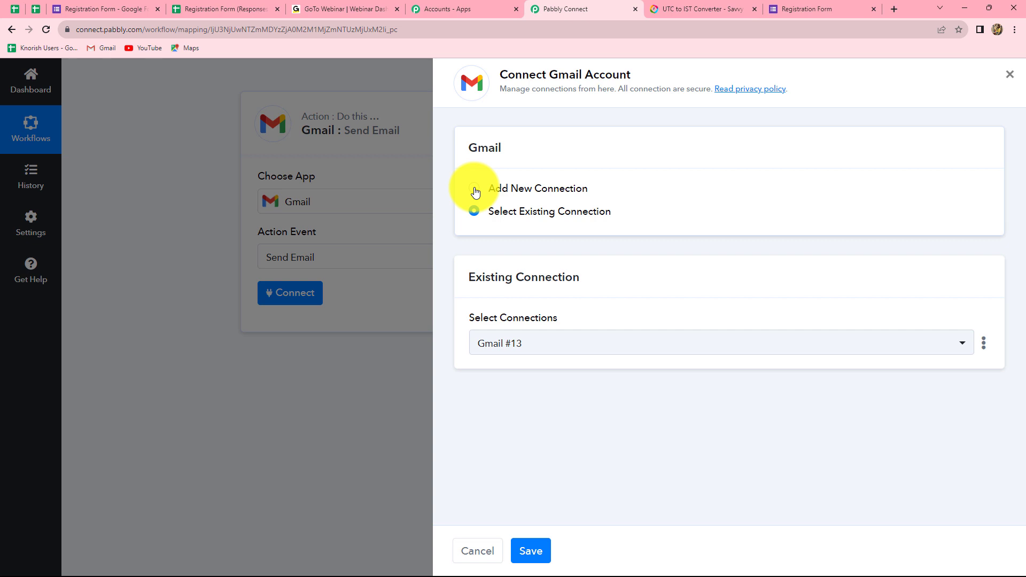
click(474, 189)
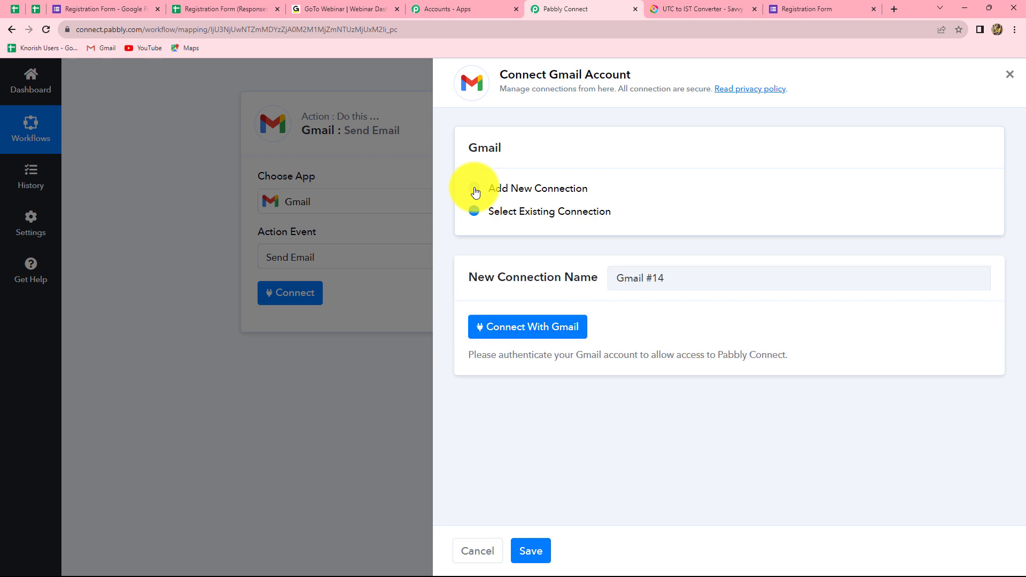
click(504, 338)
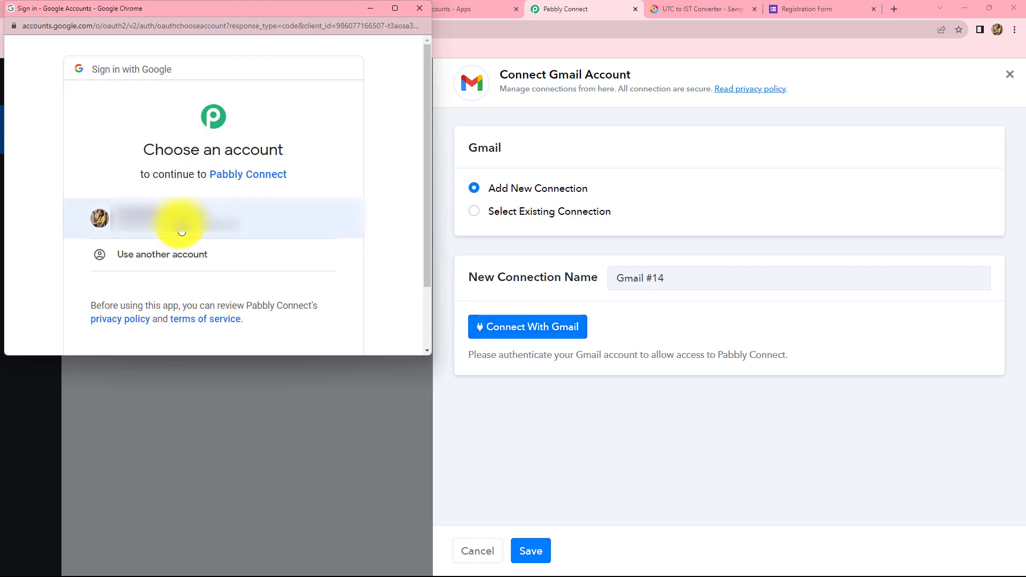
click(179, 224)
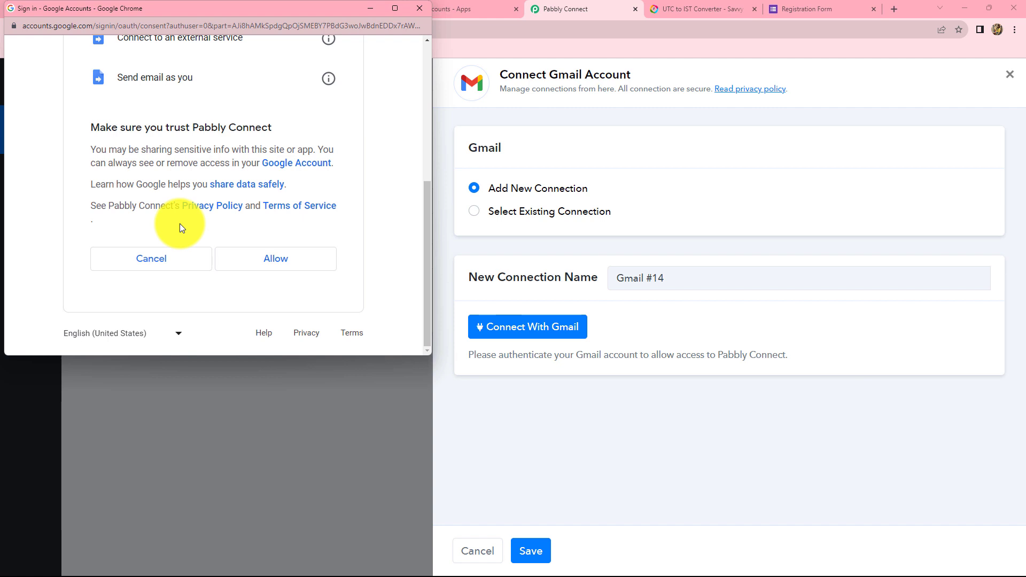
click(271, 264)
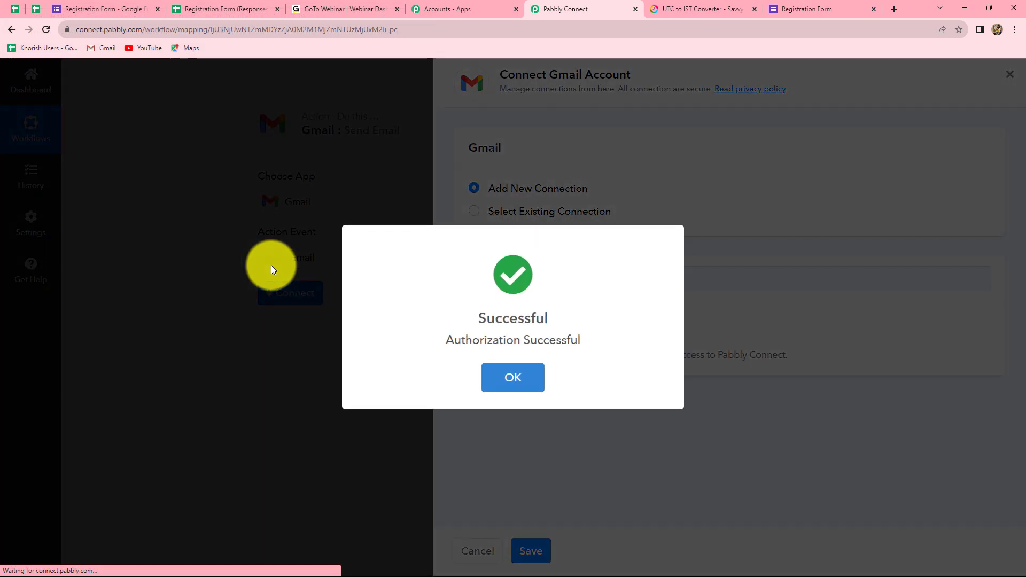
click(503, 378)
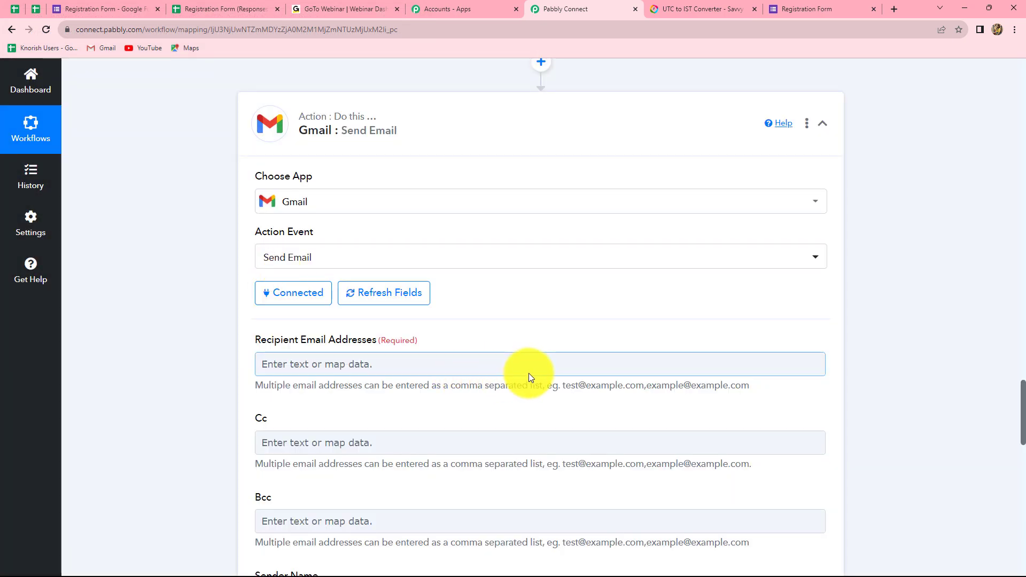
Step: Map Recipient Email Addresses to the Email answer from the Google Forms response
scroll(528, 374, down, 7)
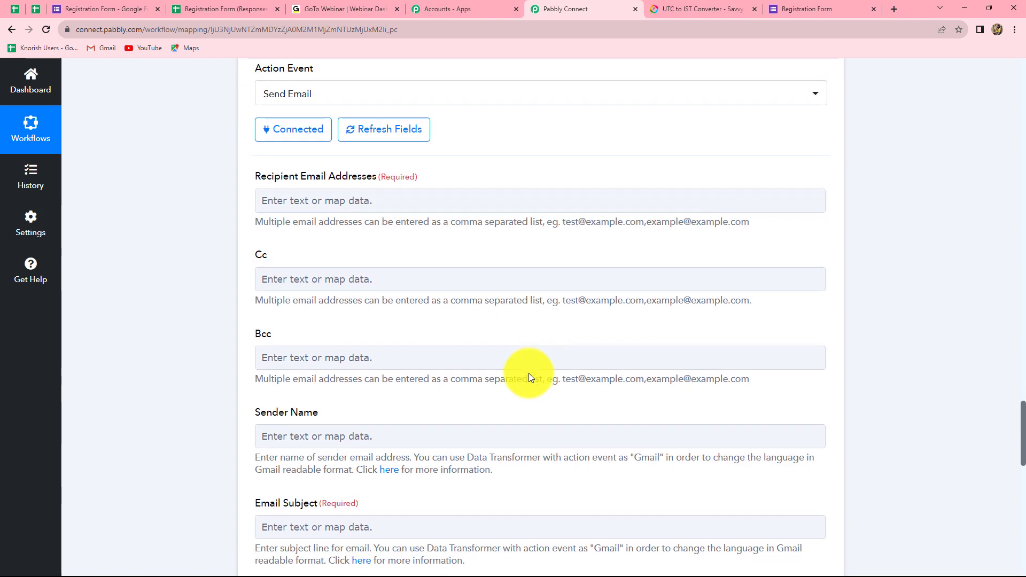
scroll(529, 374, up, 4)
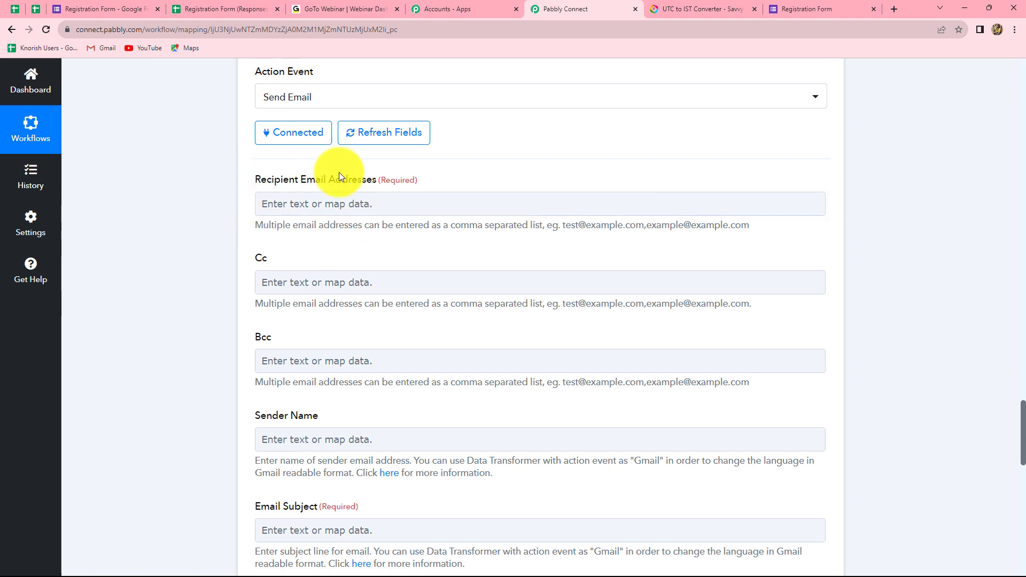
click(300, 202)
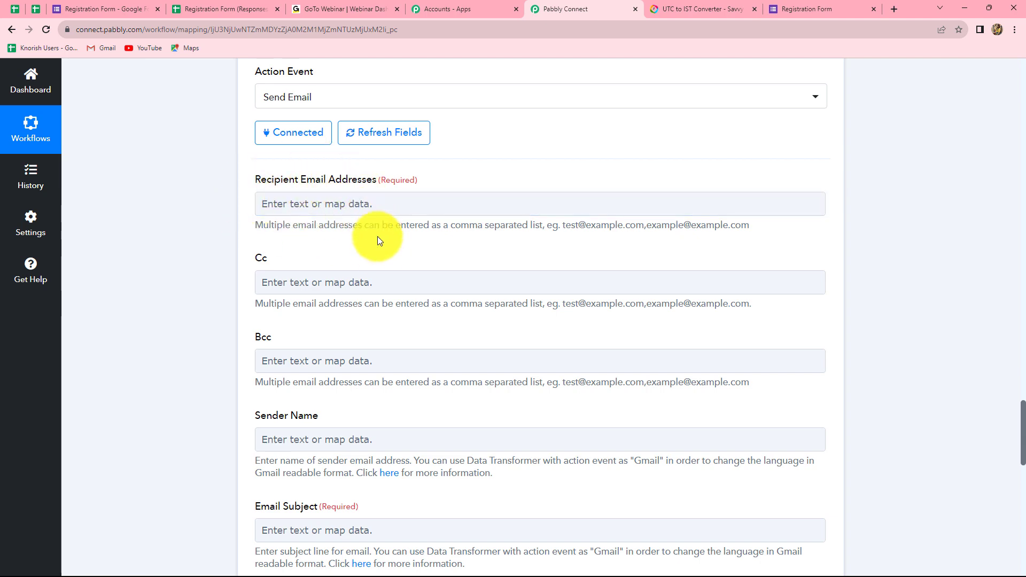
scroll(393, 279, up, 10)
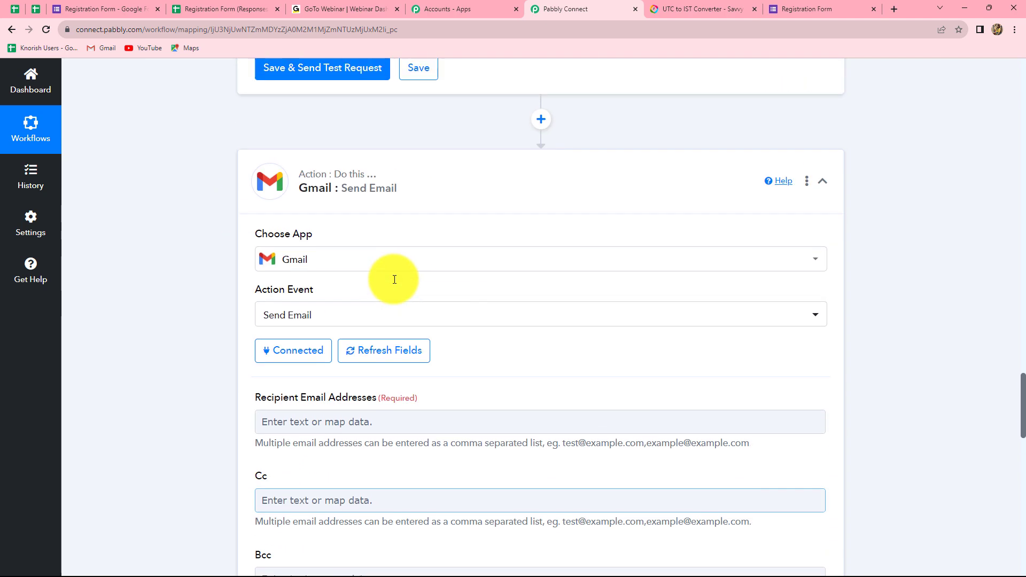
scroll(394, 279, up, 13)
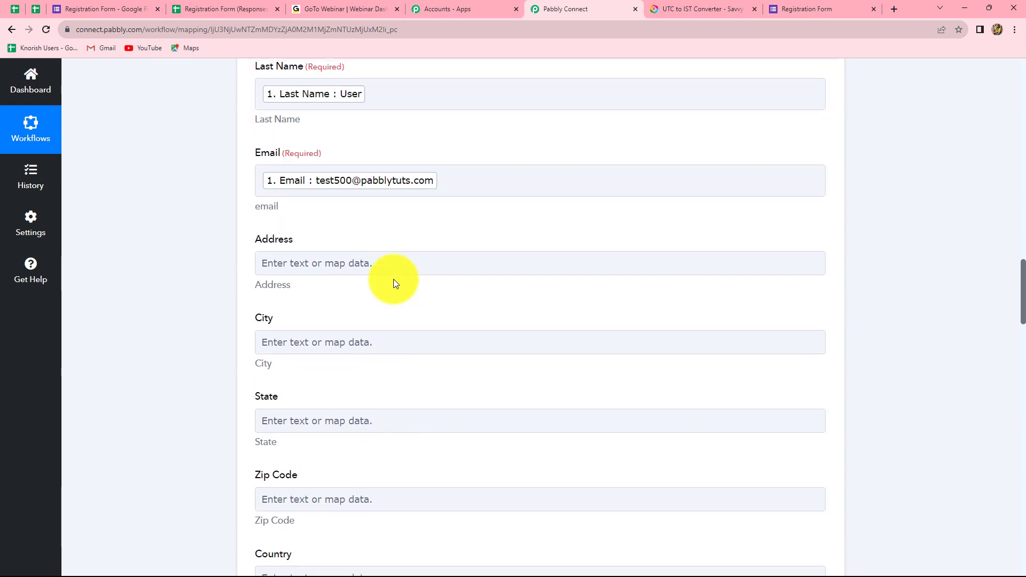
scroll(849, 346, down, 20)
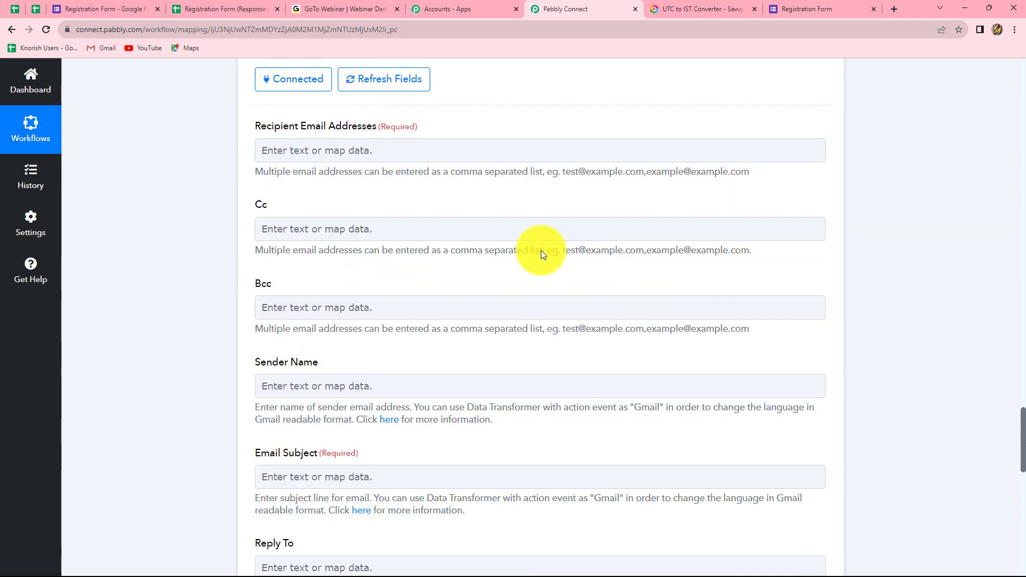
click(321, 150)
click(374, 252)
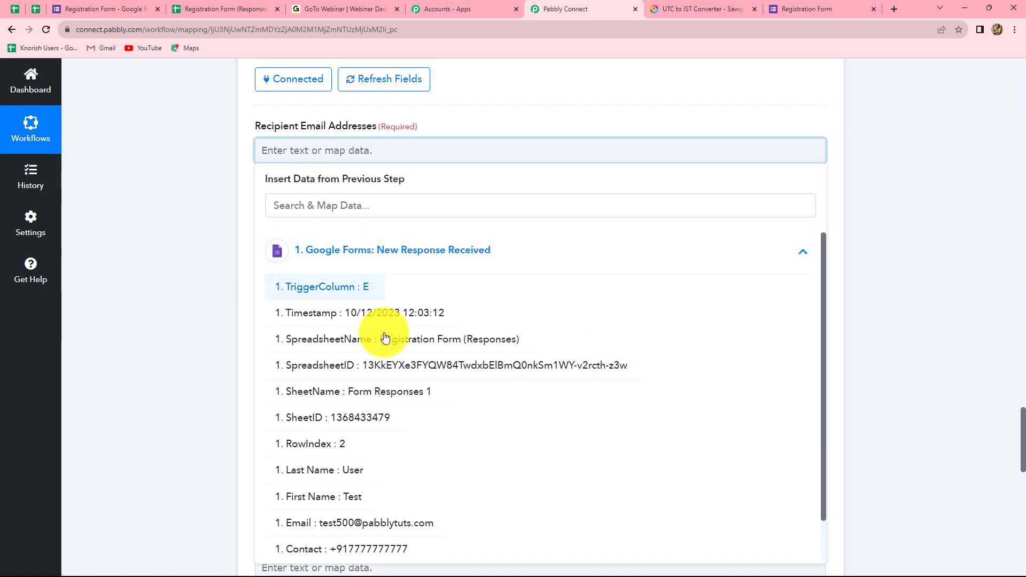
click(345, 521)
Step: Set the Sender Name to 'Pabbly'
scroll(330, 211, up, 1)
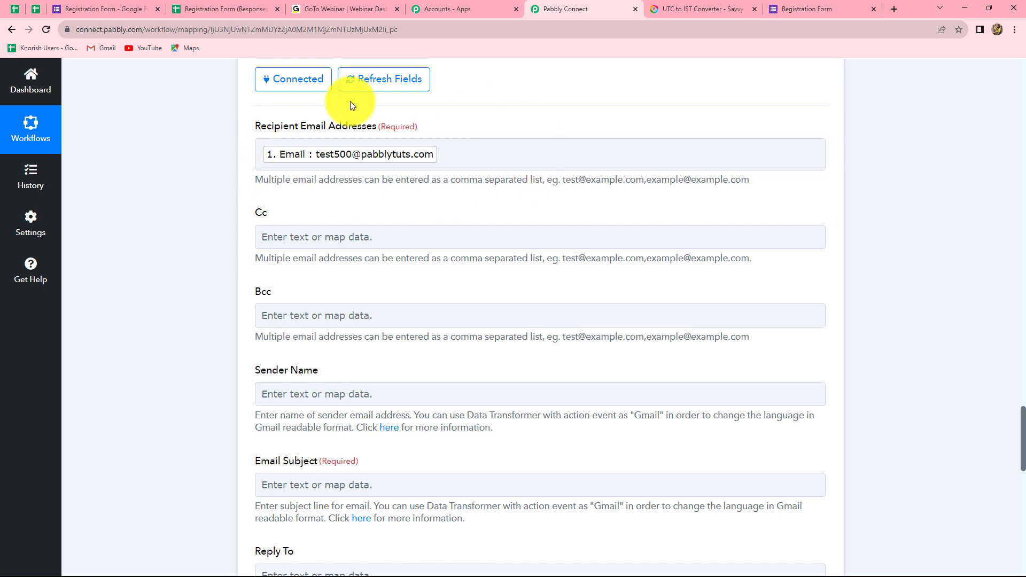
scroll(507, 200, down, 5)
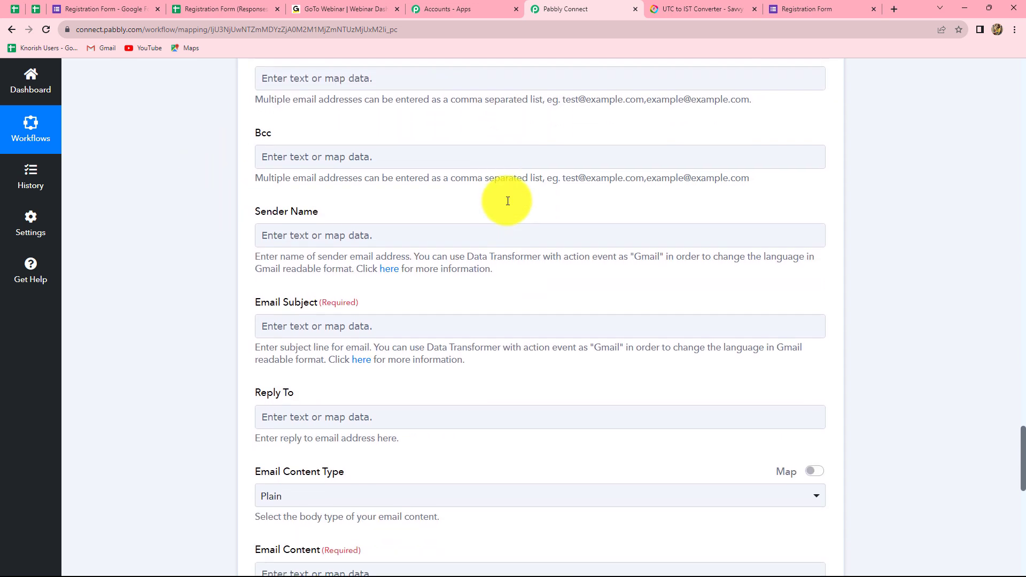
click(266, 128)
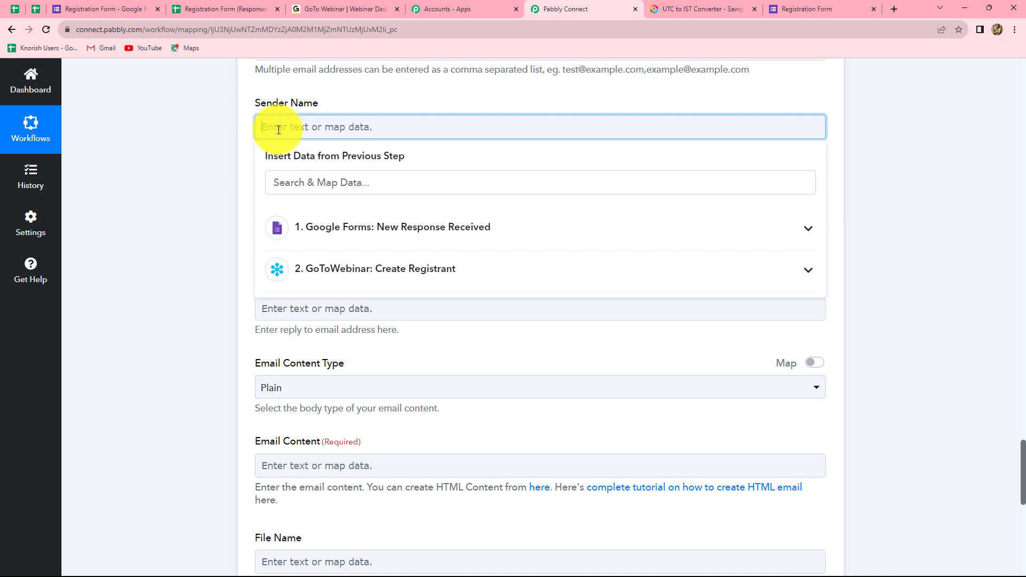
text(Pabbly)
click(868, 212)
scroll(446, 192, down, 2)
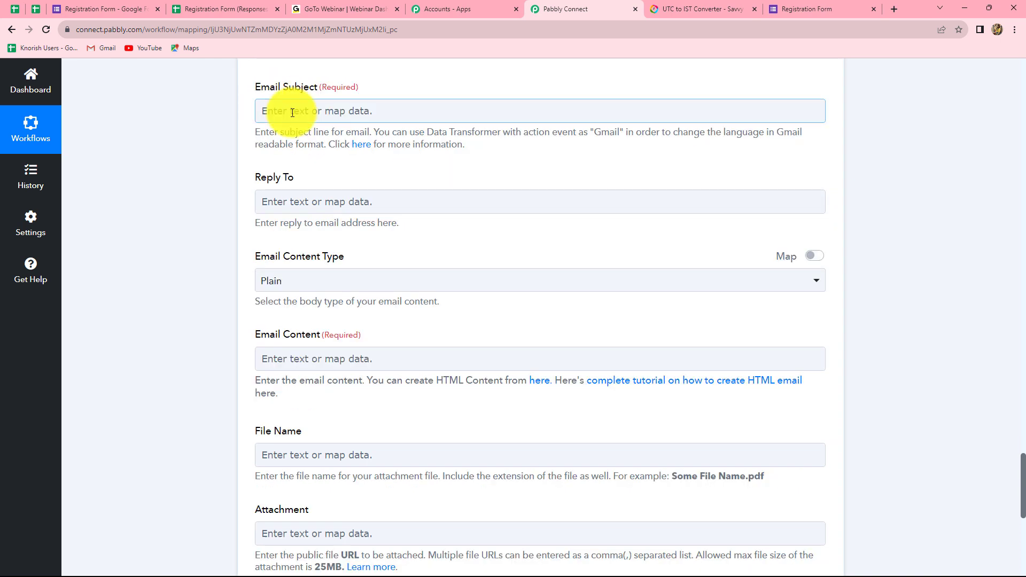
Step: Enter 'Registration Confirmed!' as the Gmail Email Subject, leaving Email Content type as Plain
click(293, 113)
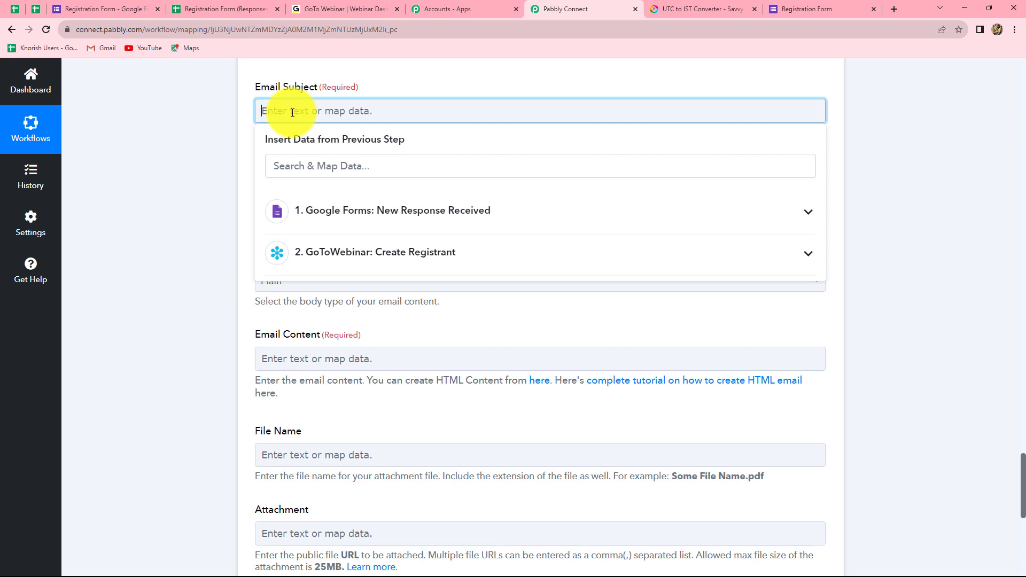
text(Rehistration Confirmed!)
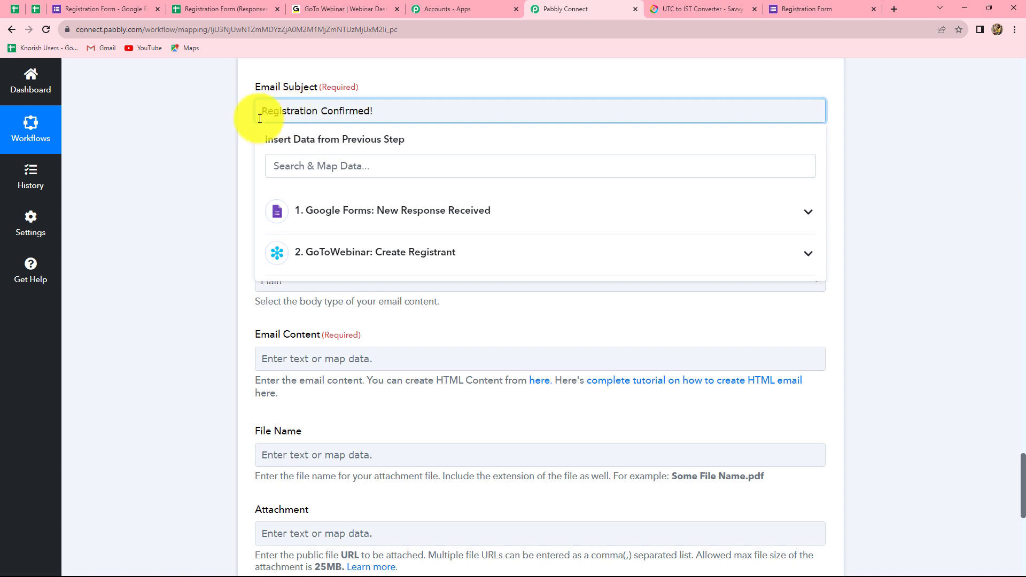
click(175, 191)
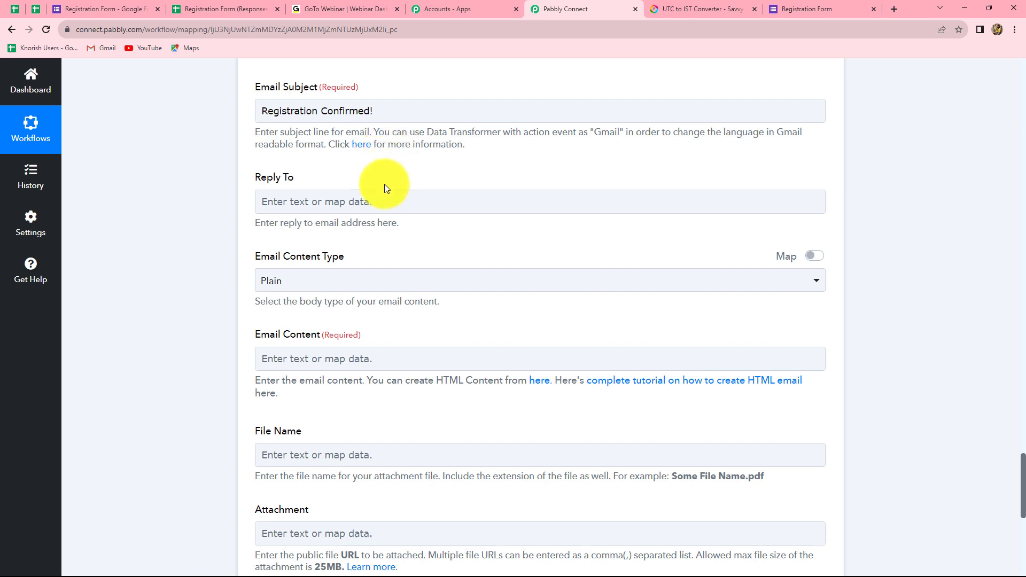
scroll(384, 184, down, 2)
scroll(383, 184, up, 1)
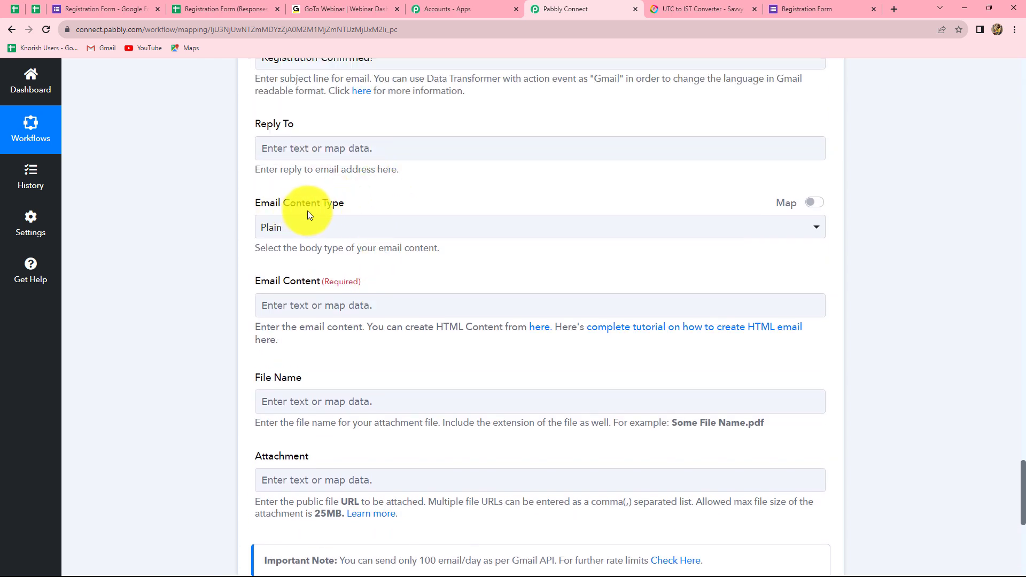
scroll(307, 215, down, 3)
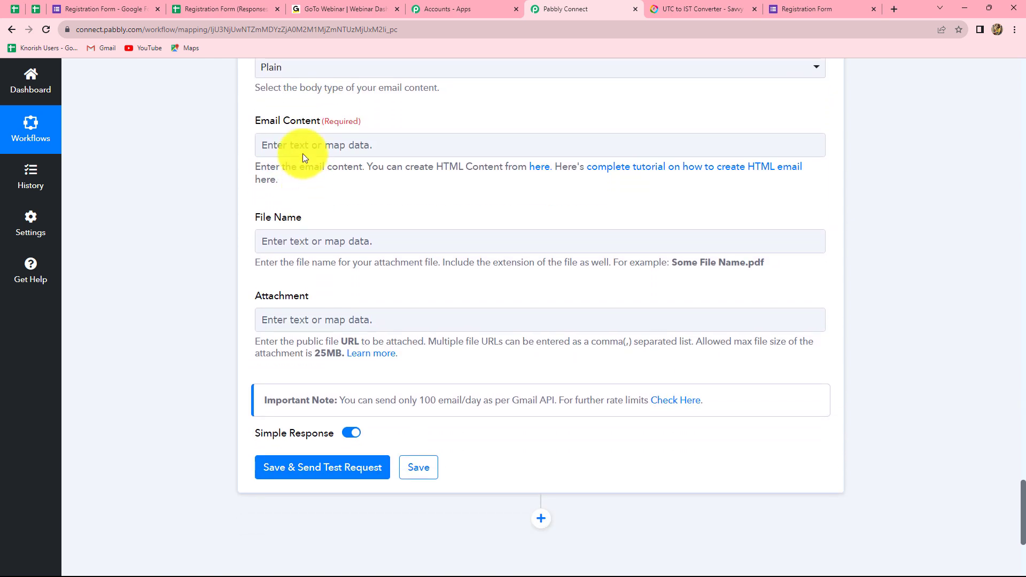
Step: Start the Email Content with 'Hello,' followed by the form's First Name field
click(302, 153)
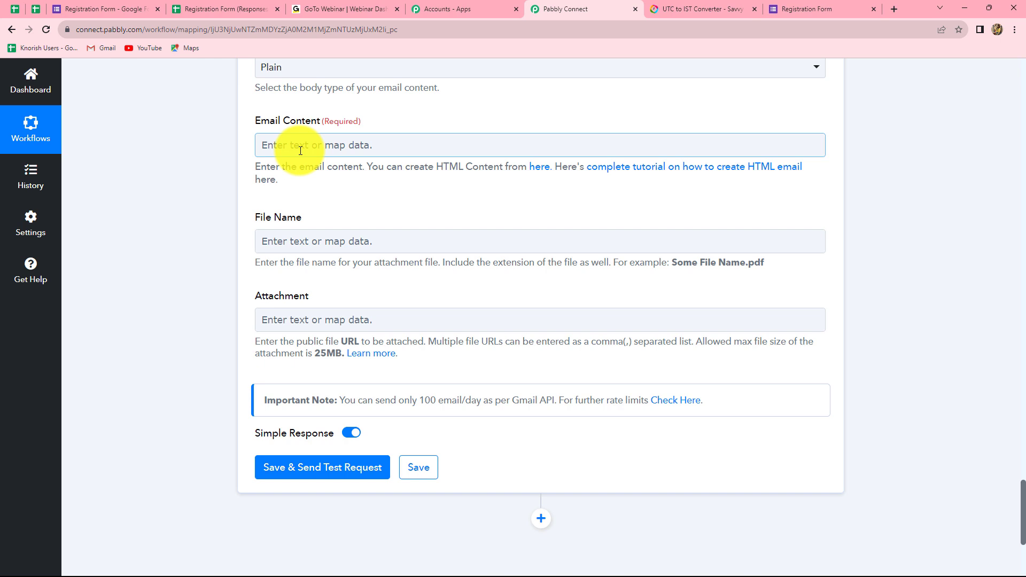
text(H)
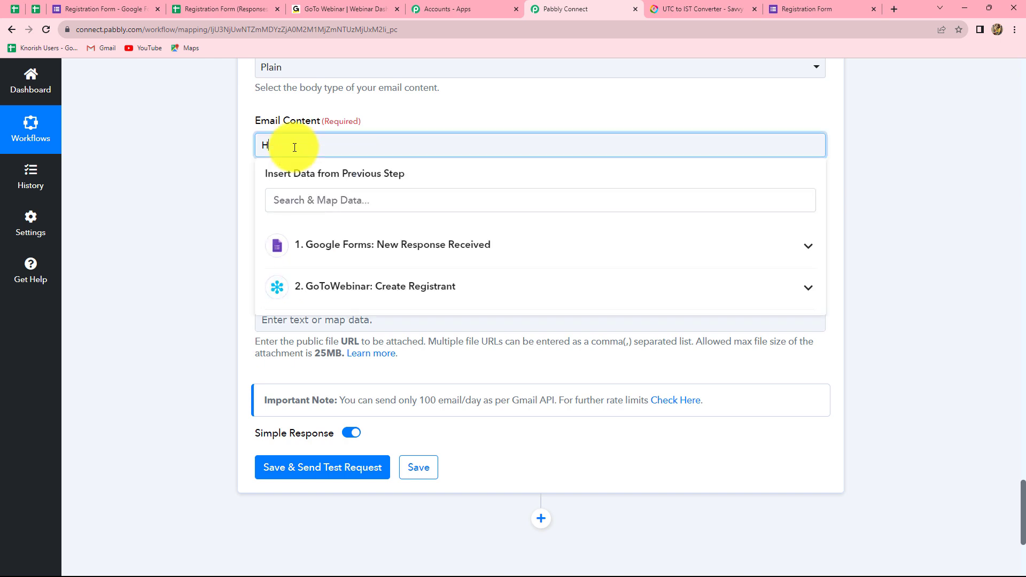
text(ello,)
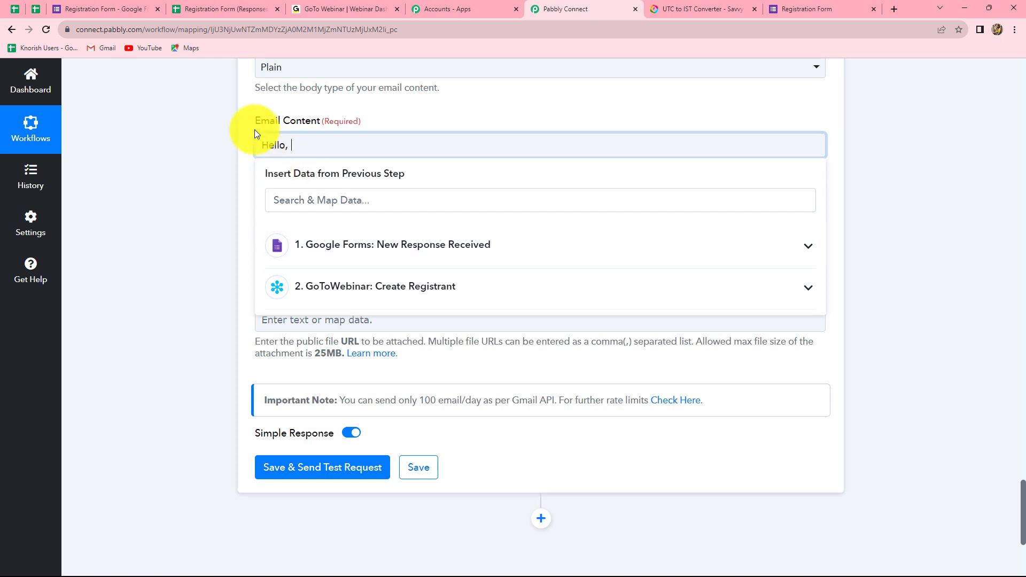
click(334, 260)
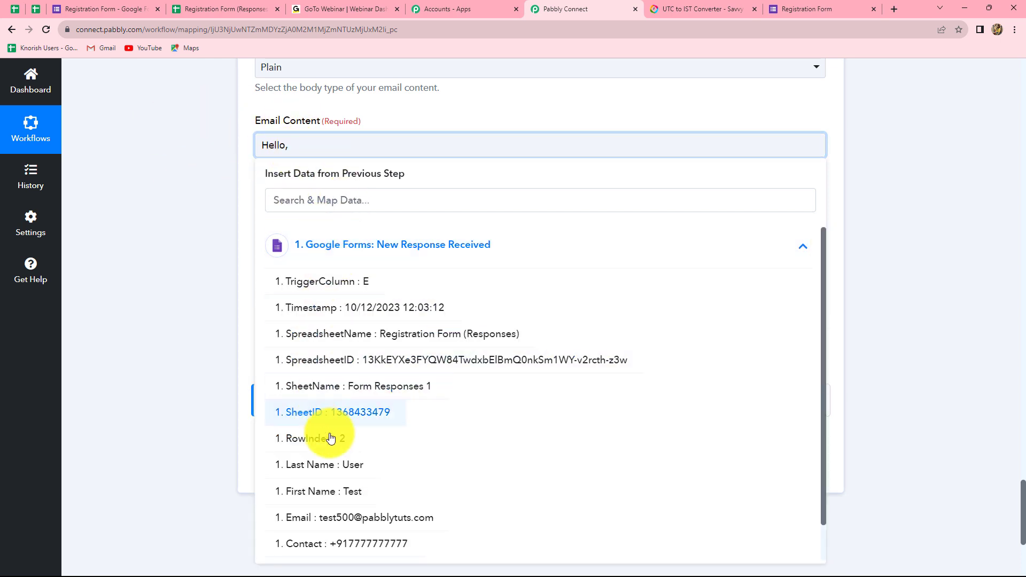
click(332, 486)
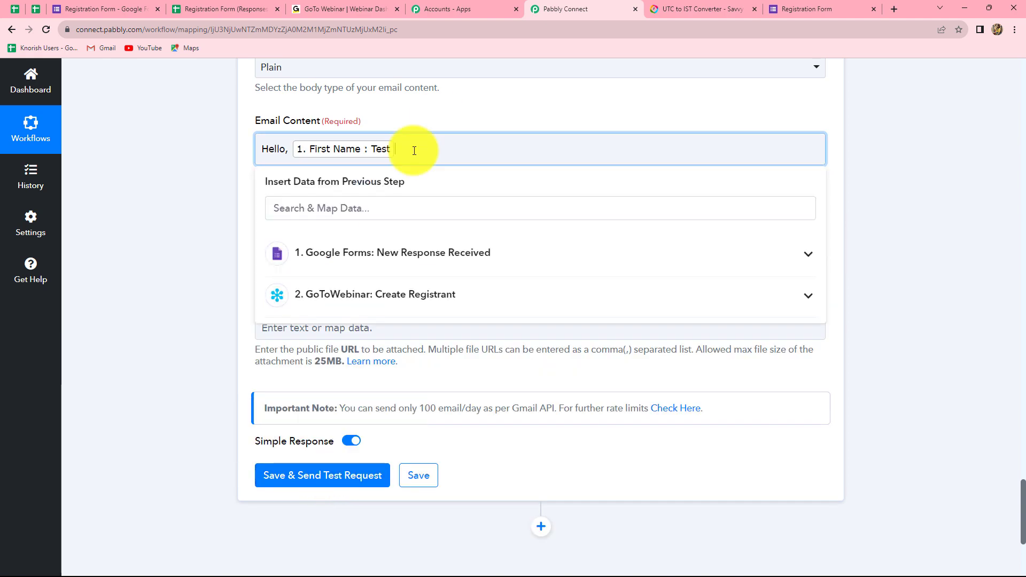
Step: Paste the 31 October webinar confirmation text and sign off with 'Thank You' and 'Team, Pabbly'
text(This is to inform you that we have received your response and your registration is confirmed for the Connect Integration Webinar scheduled on: 31 October 2023, 10:00 a.m to 5:00 p.m. Kindly join on time.)
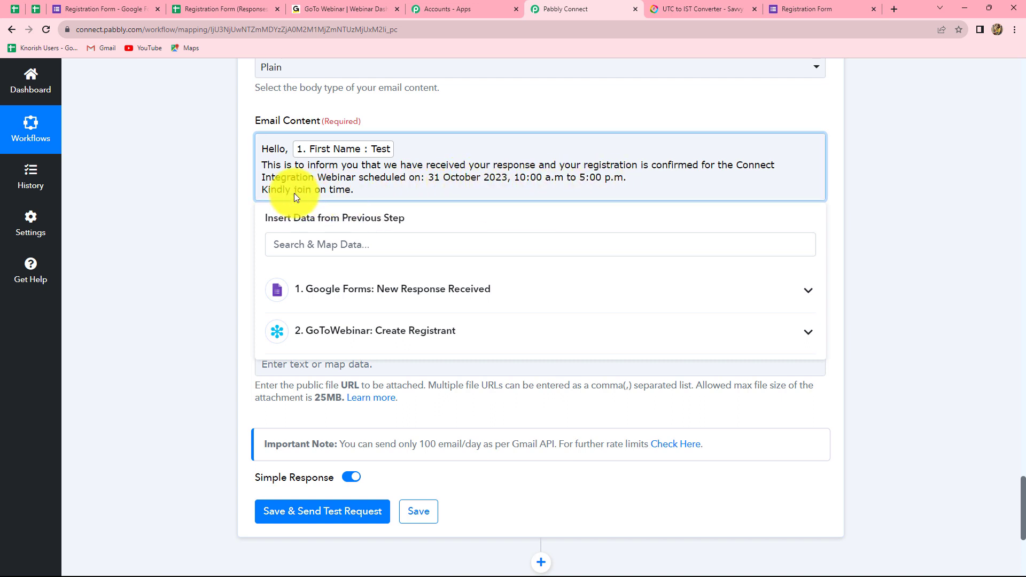
key(Return)
key(Return)
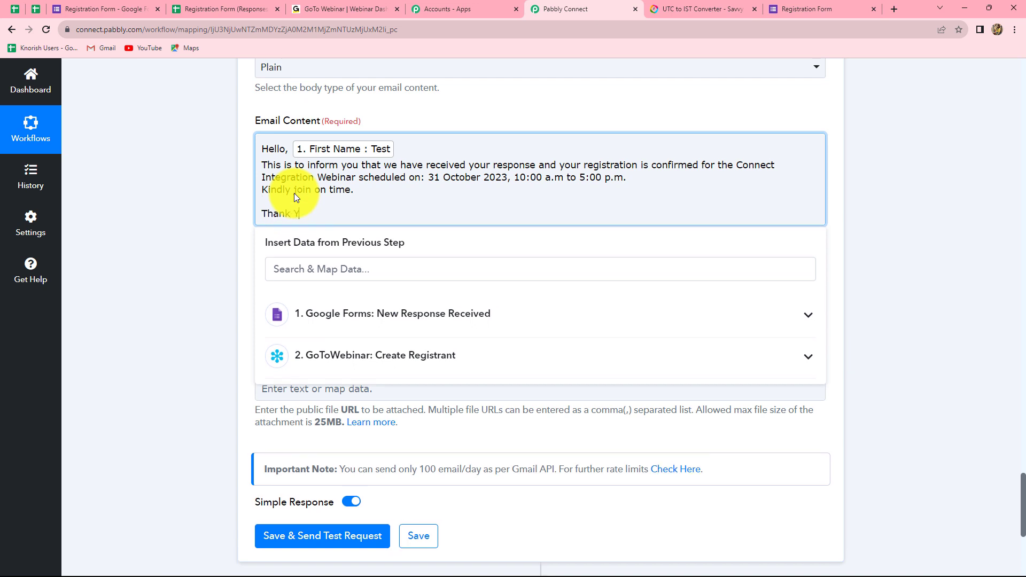
text(Thank You)
key(Return)
text(Team, P)
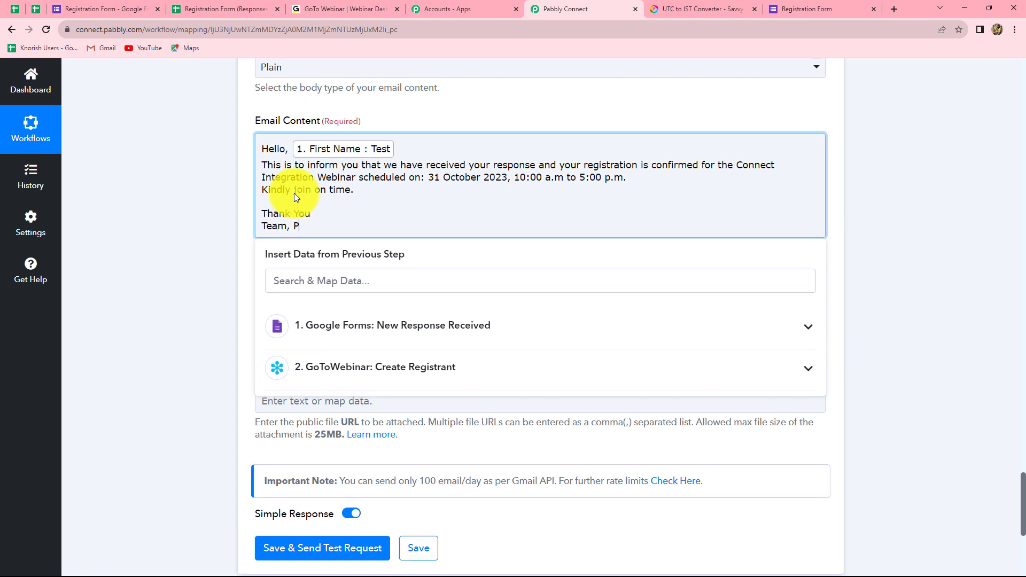
text(abbly)
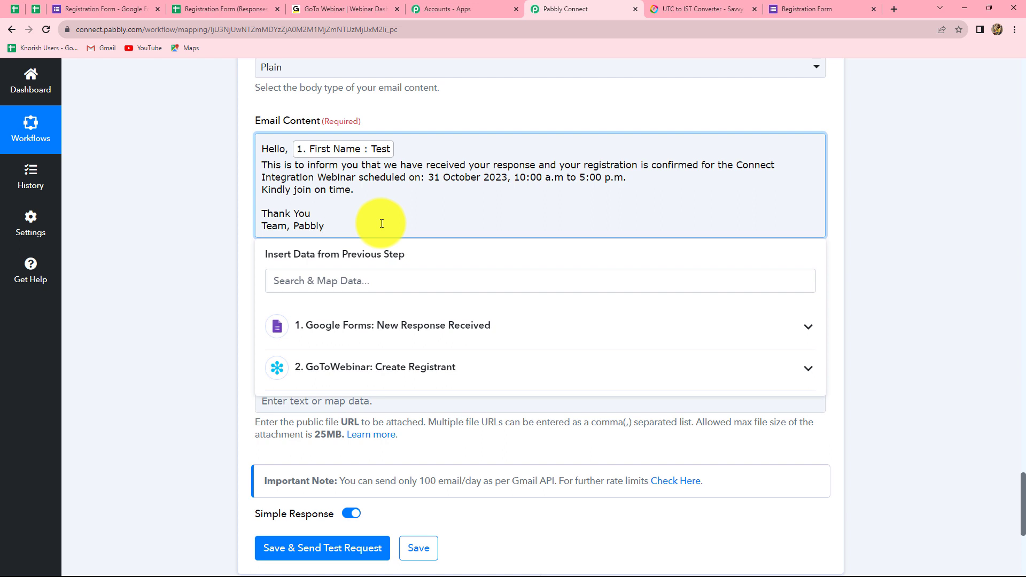
click(908, 244)
scroll(318, 181, down, 3)
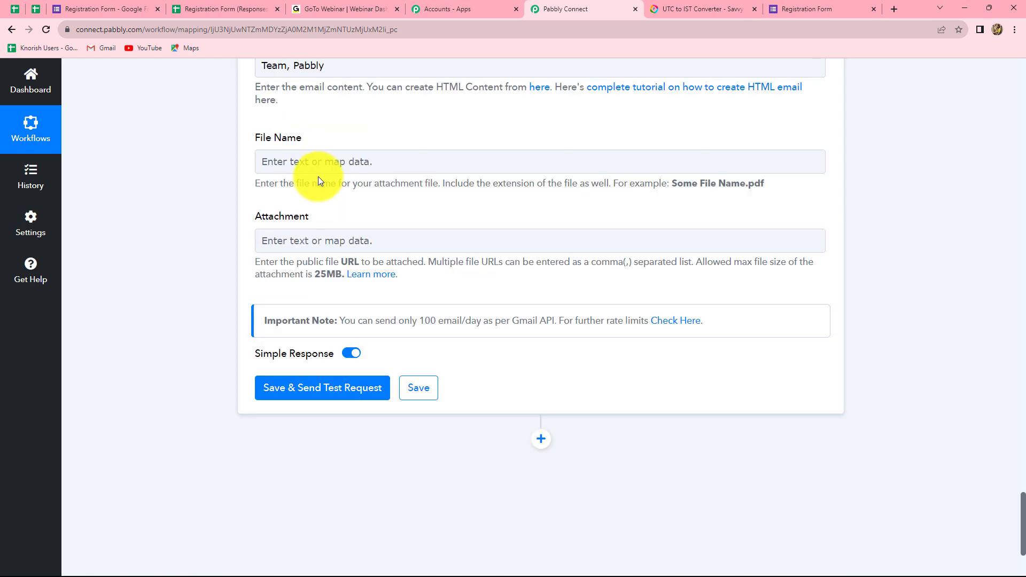
Step: Leave File Name and Attachment empty, save the Gmail step, and confirm the test status reads sent
click(336, 164)
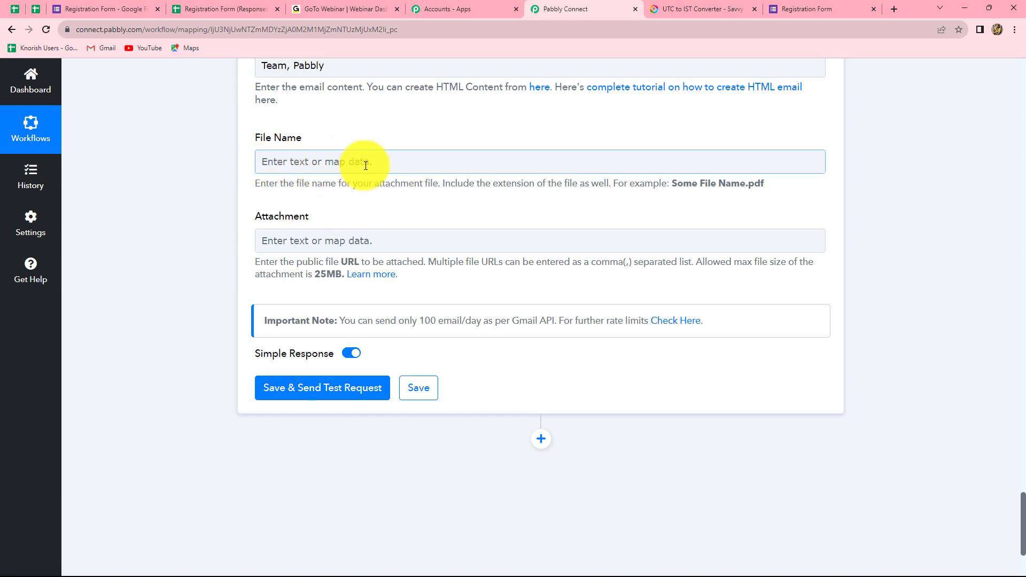
click(328, 247)
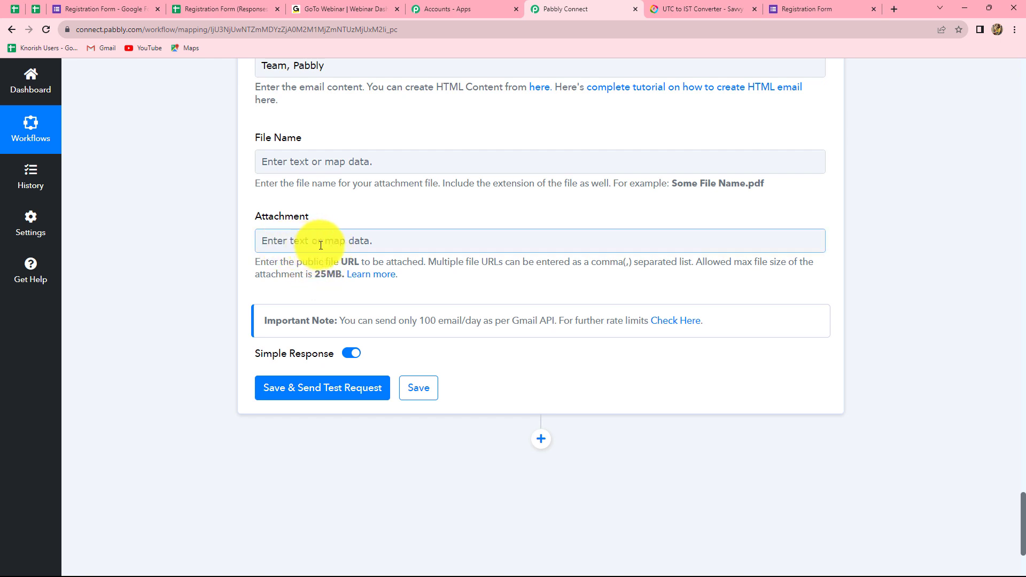
click(353, 211)
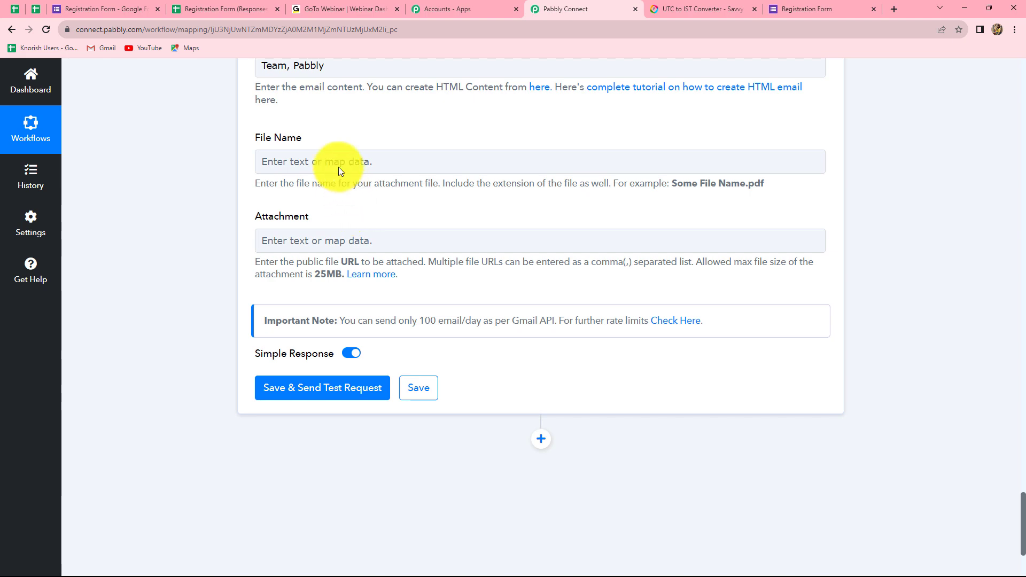
click(293, 390)
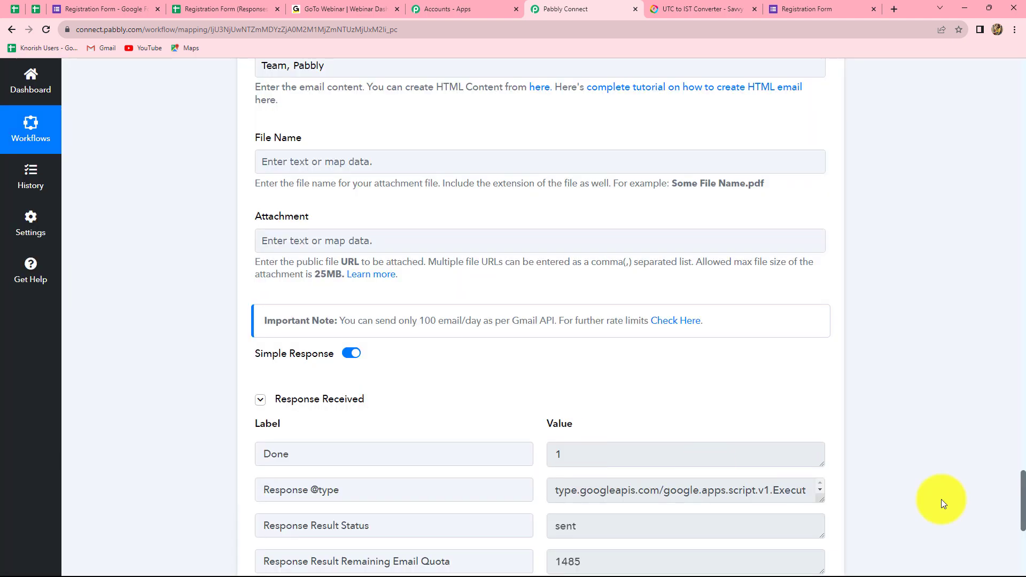
scroll(954, 483, down, 3)
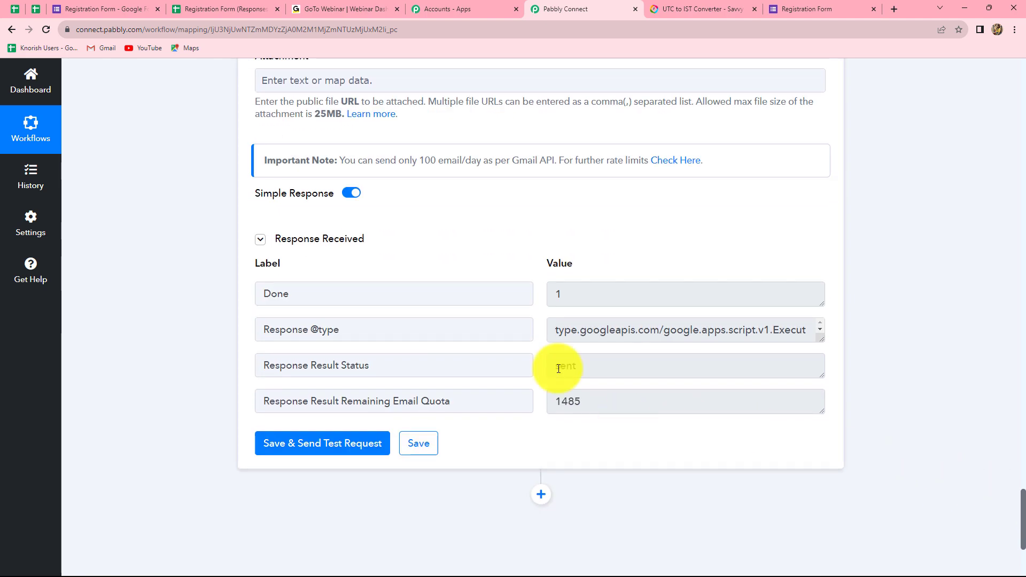
drag(555, 369, 594, 367)
click(539, 349)
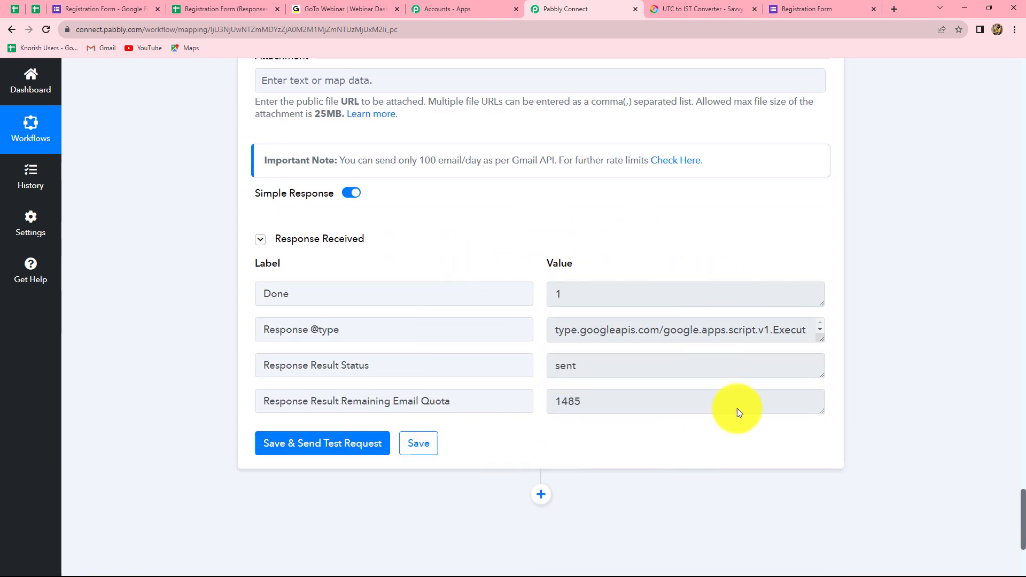
scroll(628, 426, up, 20)
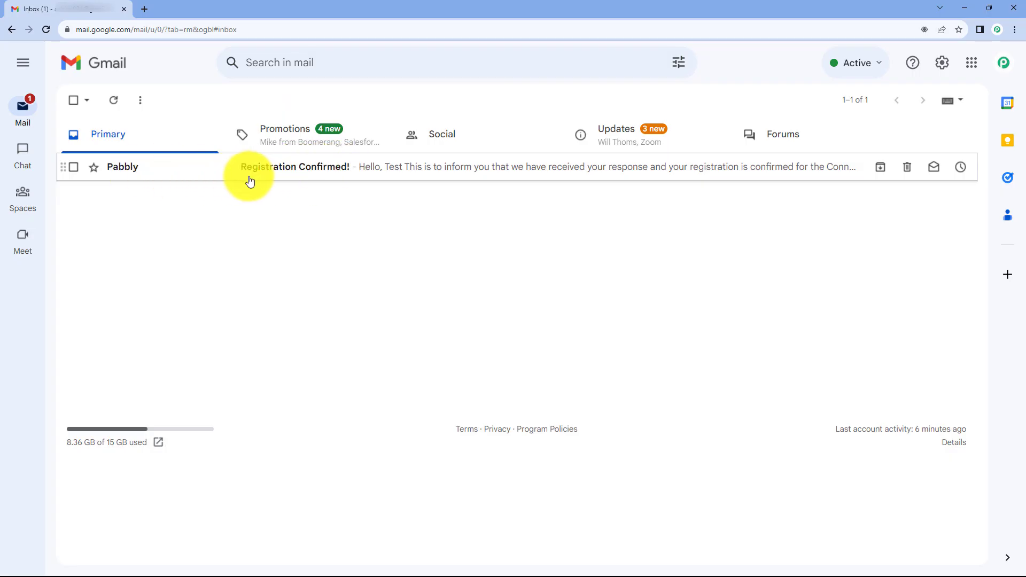
Step: Open the Pabbly 'Registration Confirmed!' email to check it greets 'Hello, Test', then minimize Gmail
click(275, 169)
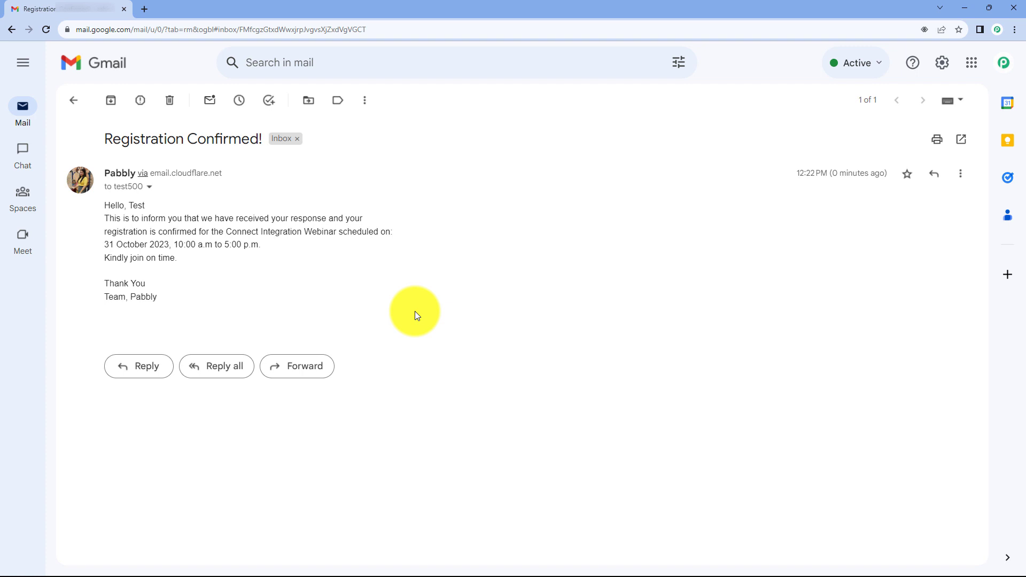
click(965, 8)
Step: Enable Pabbly Connect Webhooks 'Send On Event' for the Registration Form (Responses) sheet and confirm it's checked
click(237, 7)
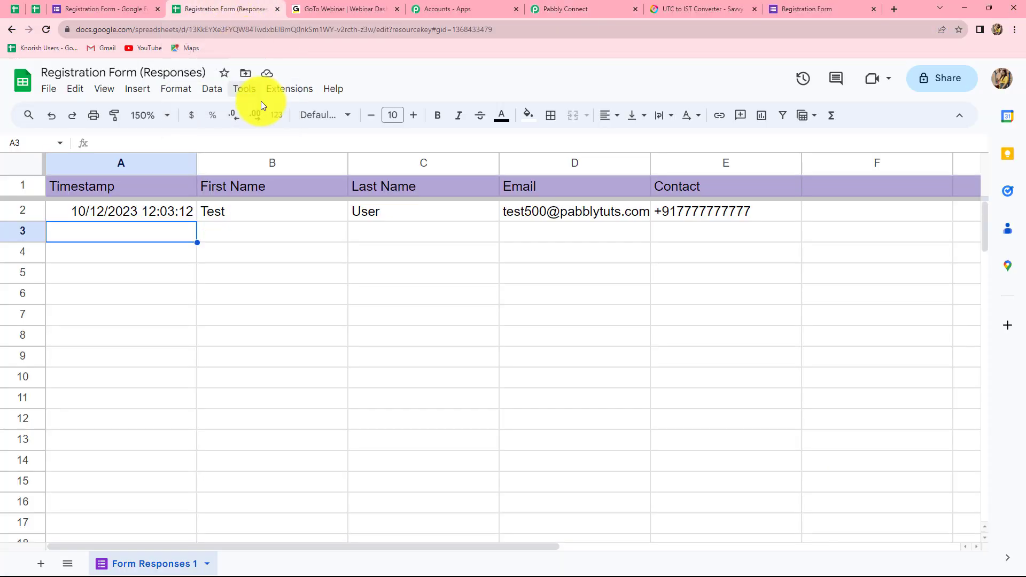
click(287, 91)
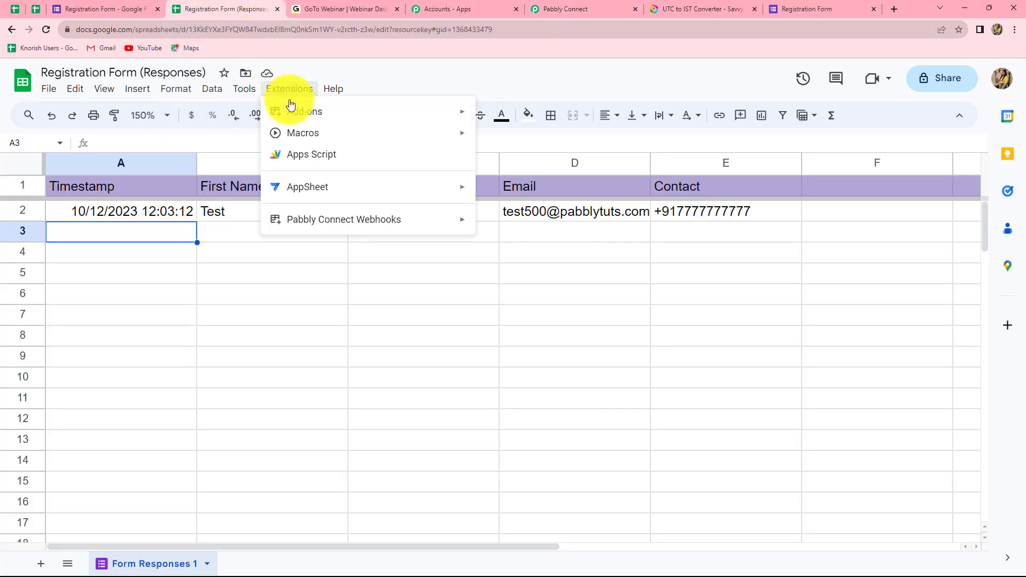
mouse_move(312, 227)
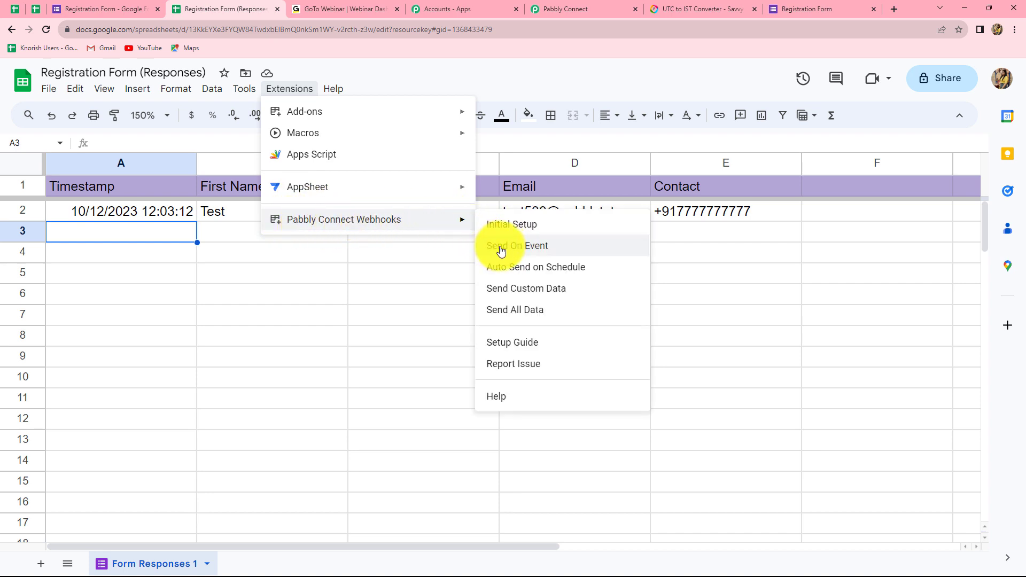
click(528, 249)
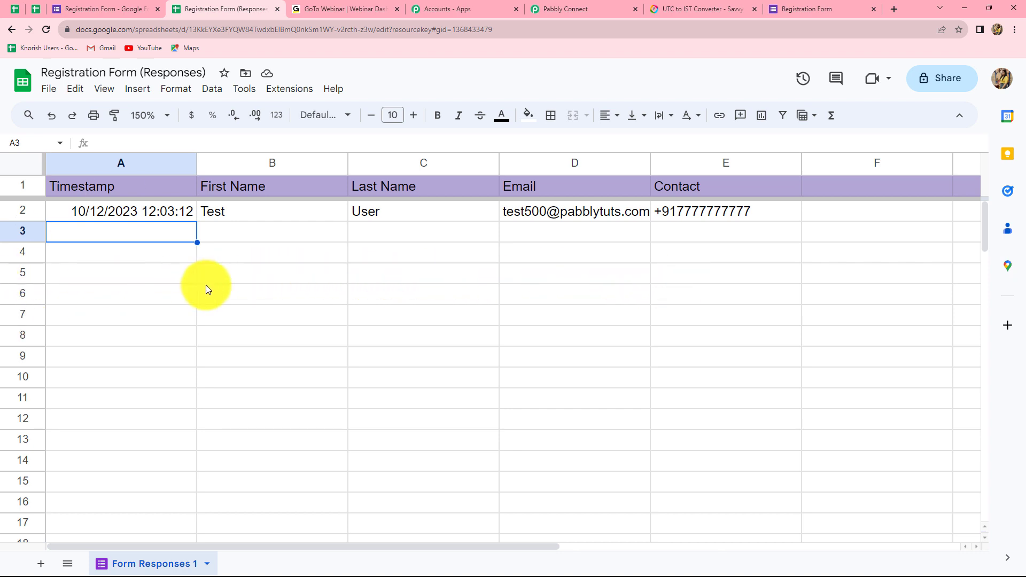
click(278, 89)
mouse_move(327, 235)
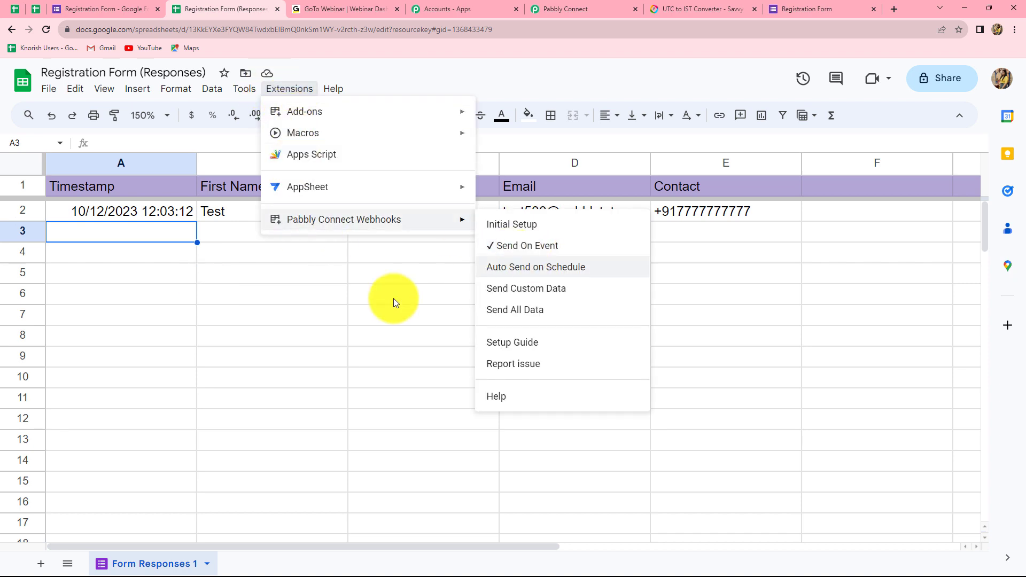
click(321, 315)
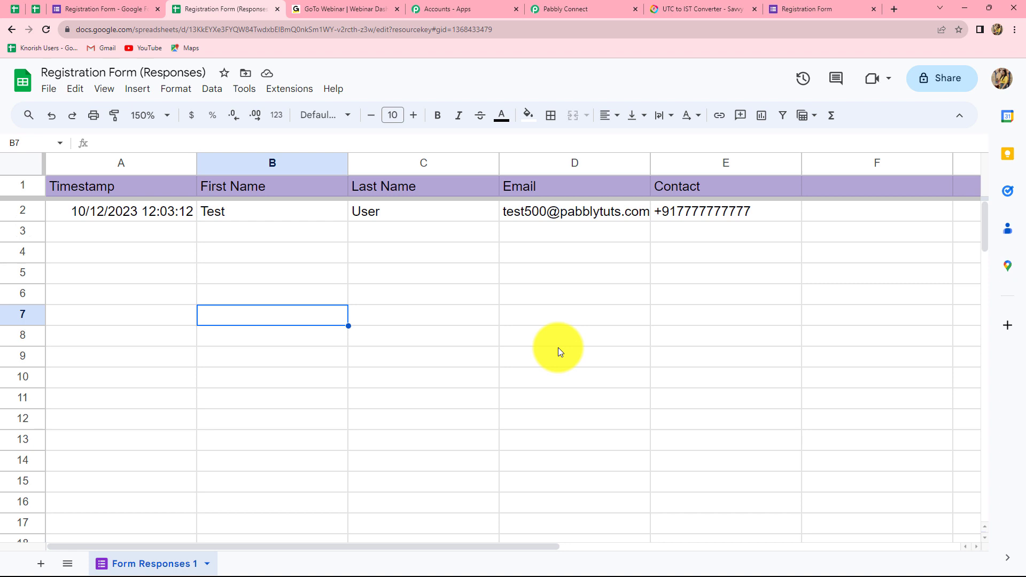